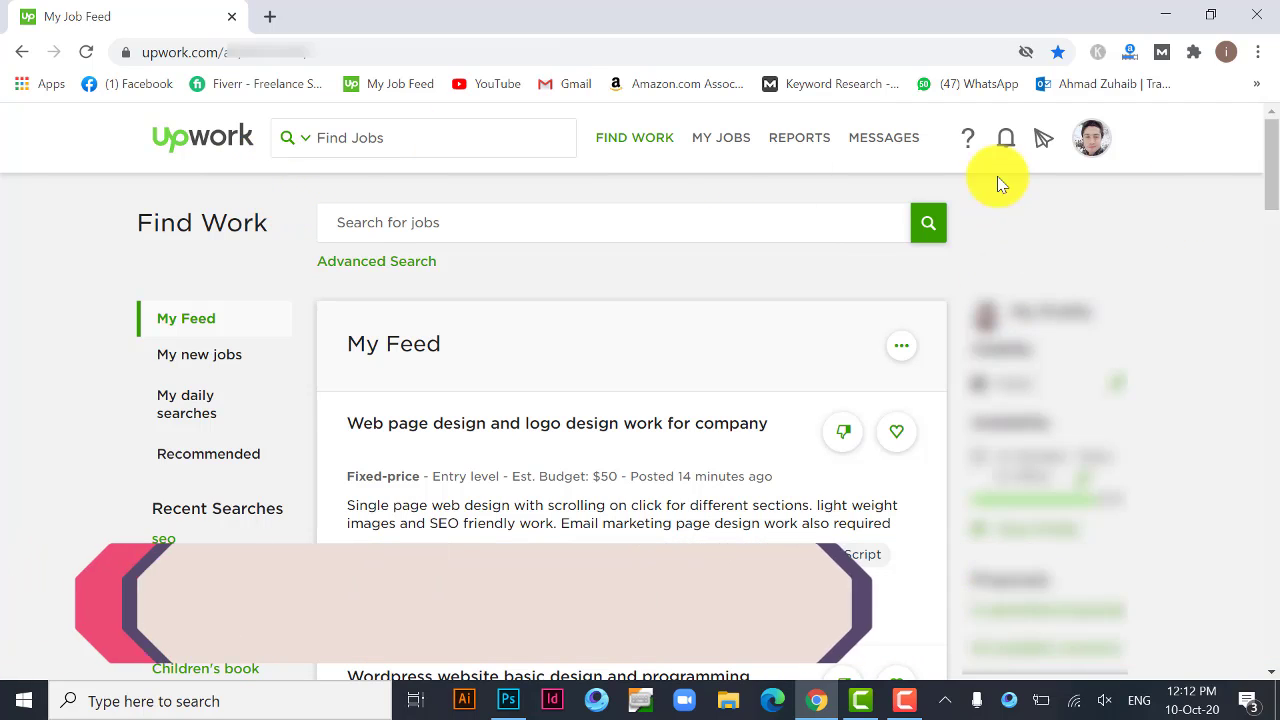
# Open the Project Catalog Early Access notification and look through the Projects page it leads to
pyautogui.click(1008, 140)
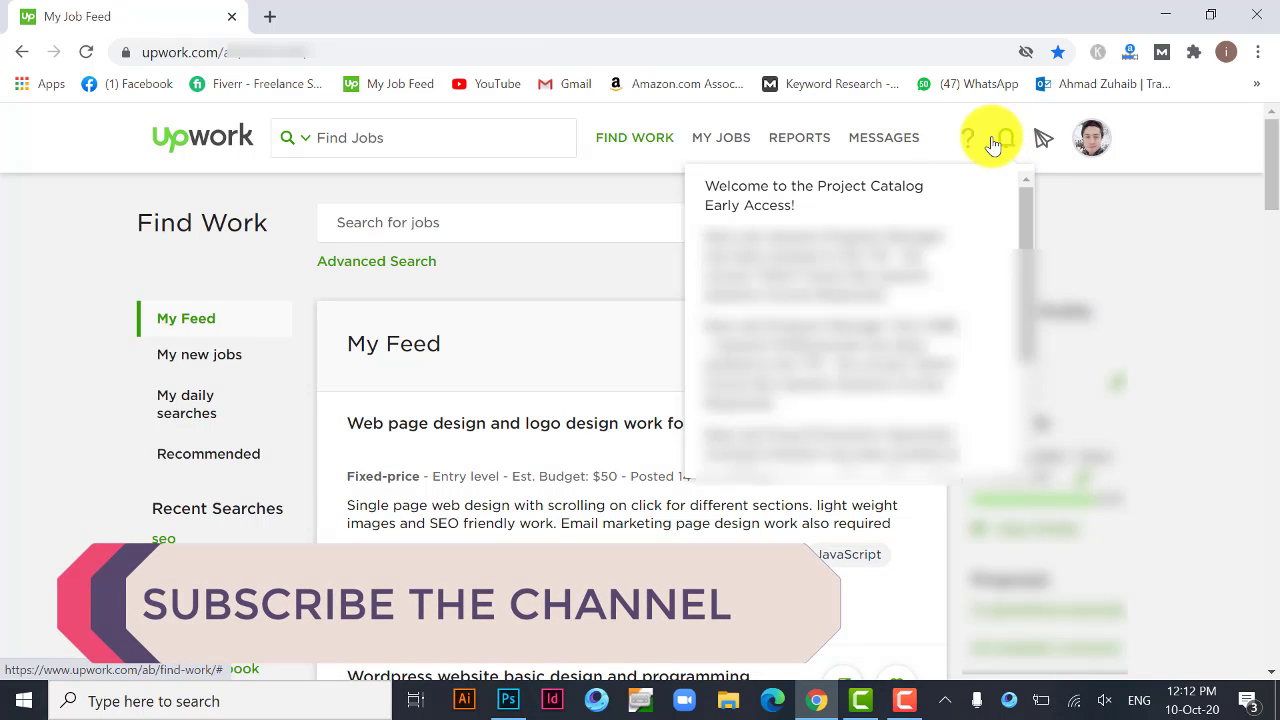
pyautogui.click(777, 207)
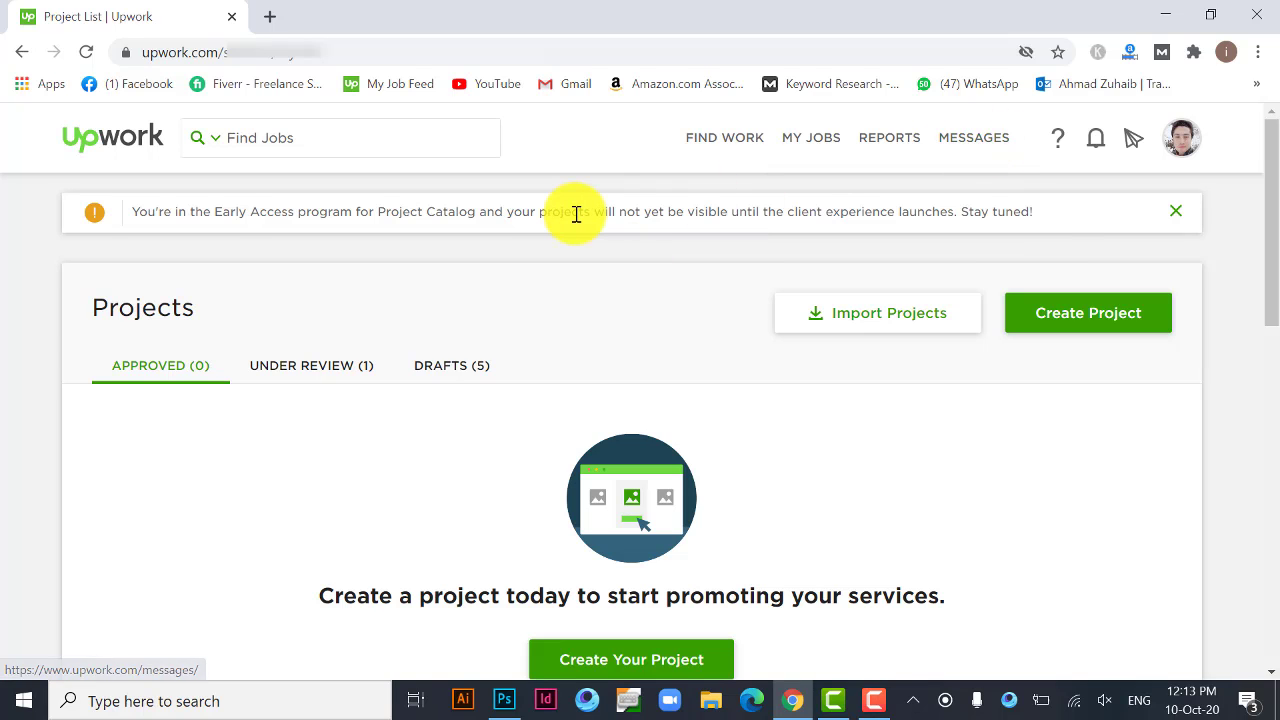
pyautogui.scroll(-3, 480, 349)
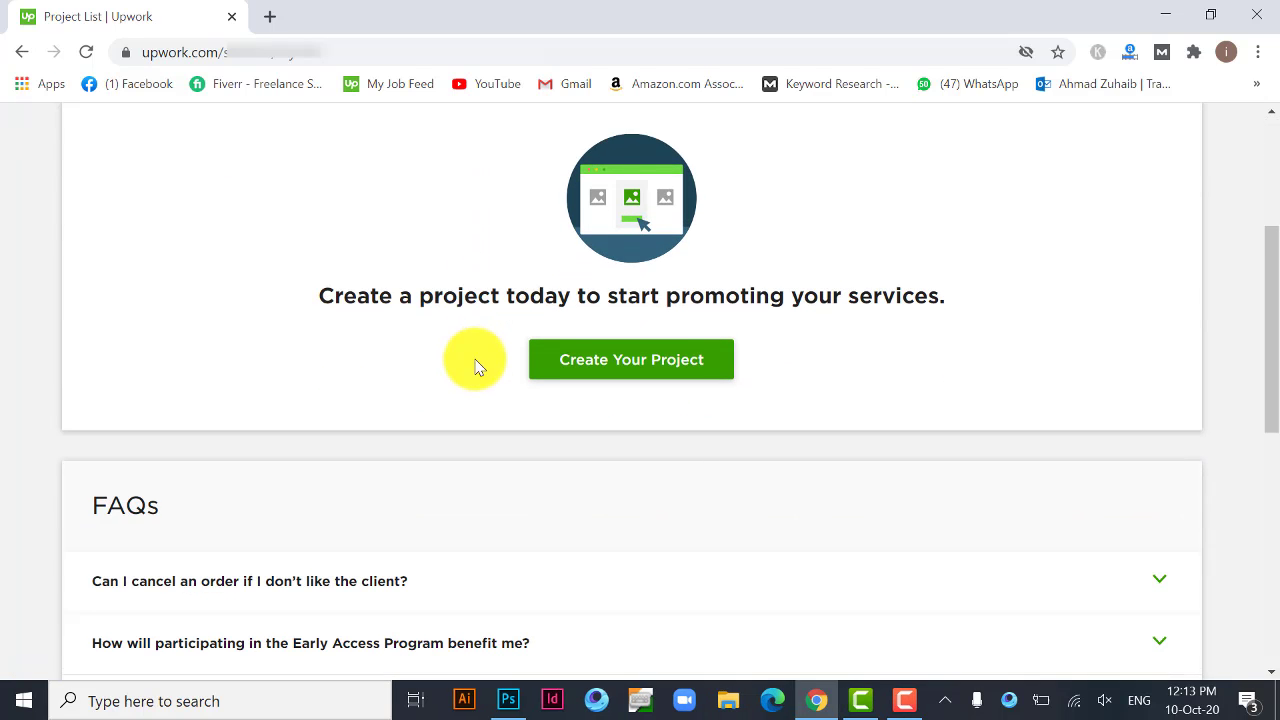
pyautogui.scroll(-5, 476, 360)
pyautogui.scroll(2, 476, 362)
pyautogui.scroll(10, 476, 365)
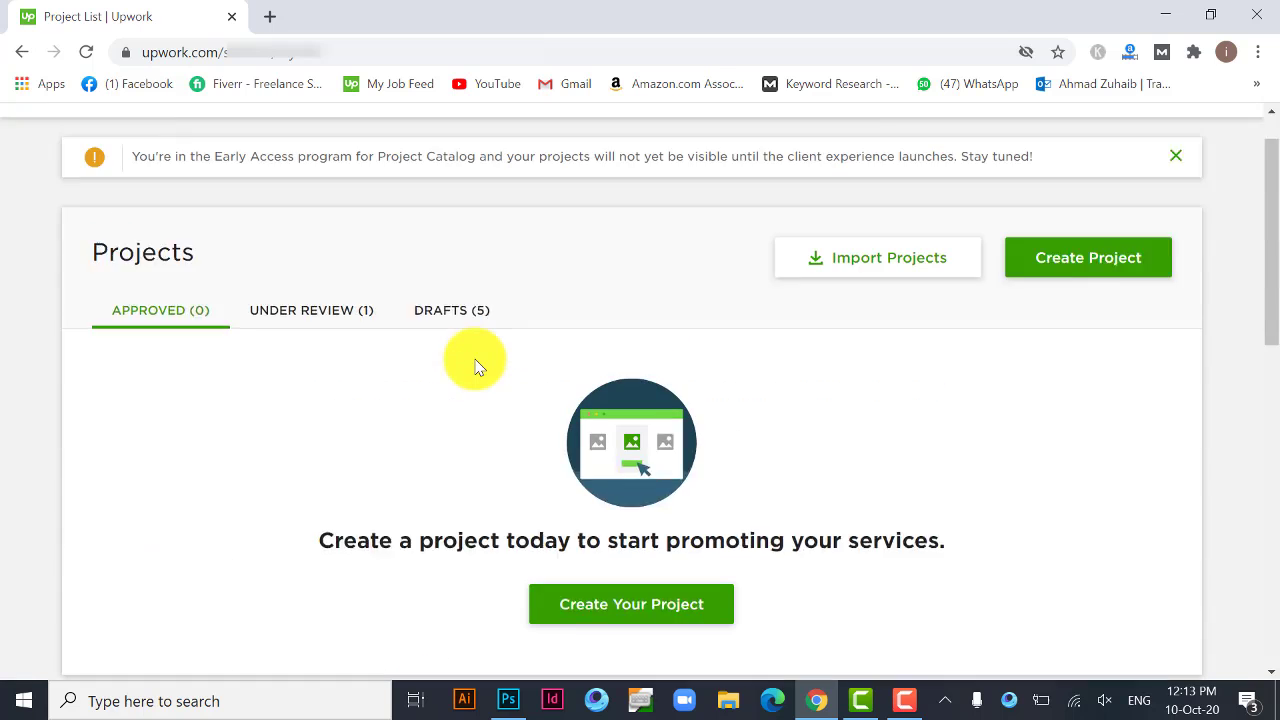
# Open the freelancer profile, find its pre-packaged projects section, and go to managing those projects
pyautogui.moveTo(957, 155)
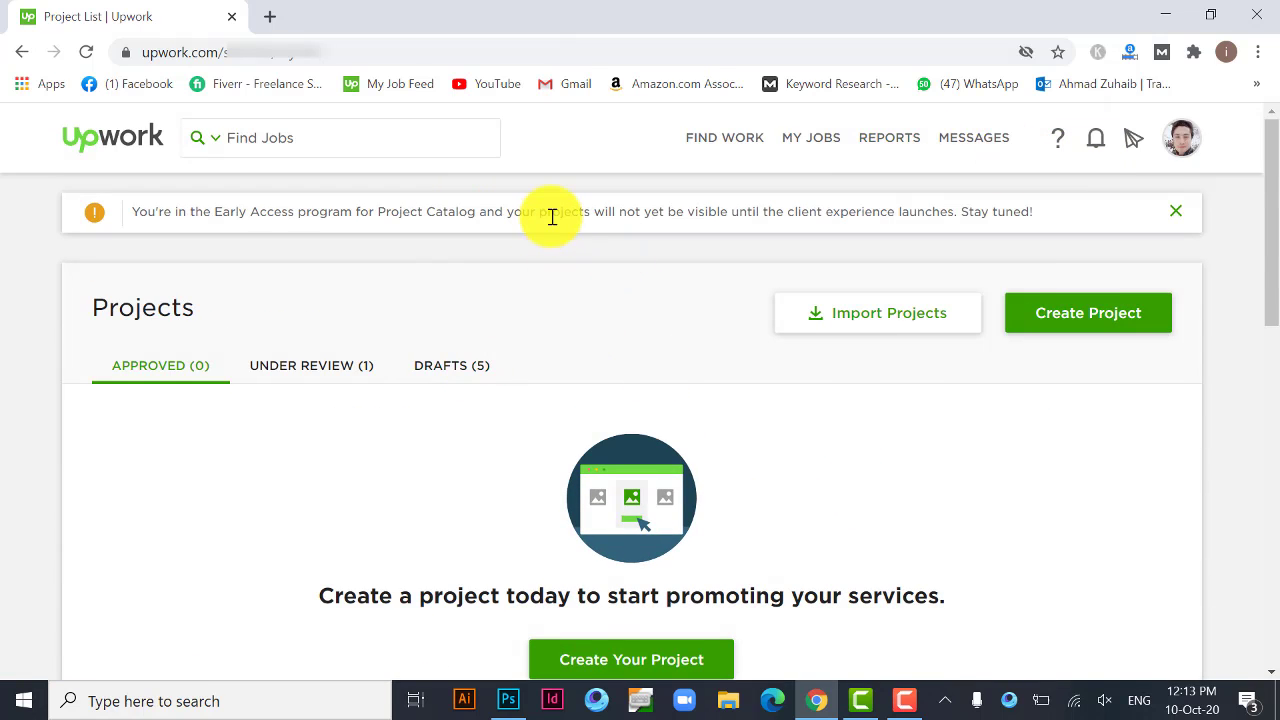
pyautogui.moveTo(727, 138)
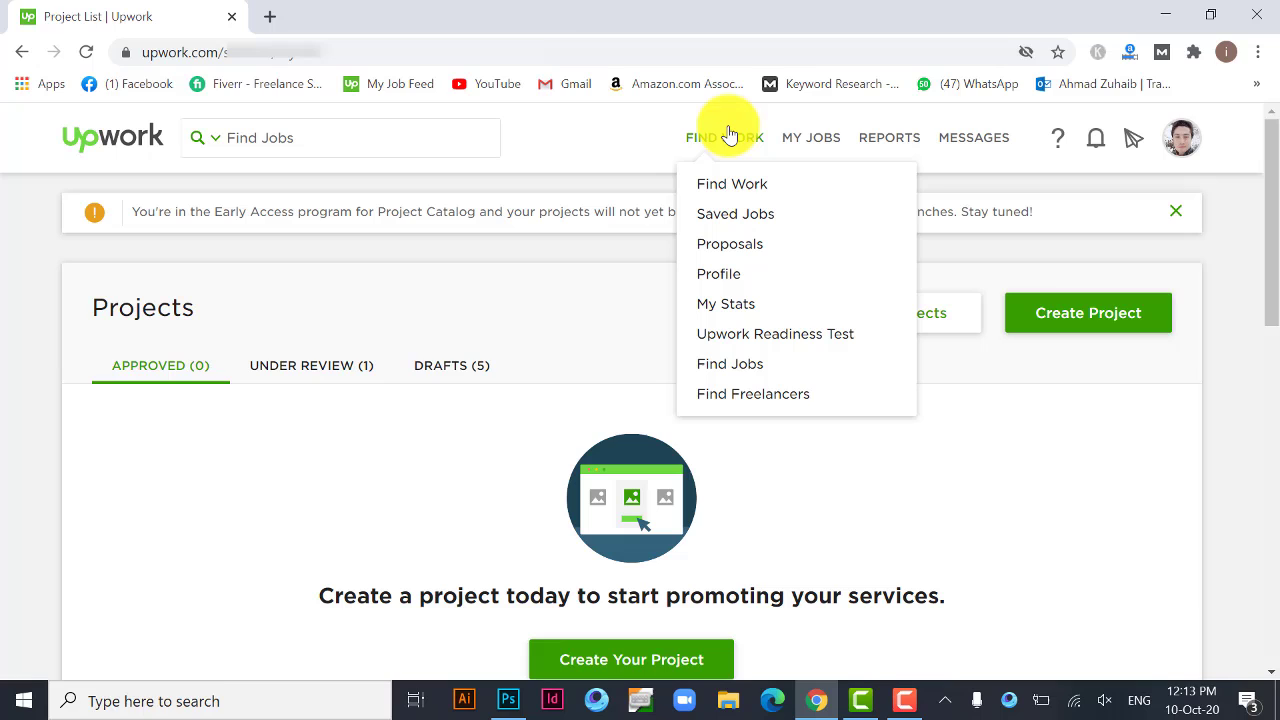
pyautogui.click(727, 275)
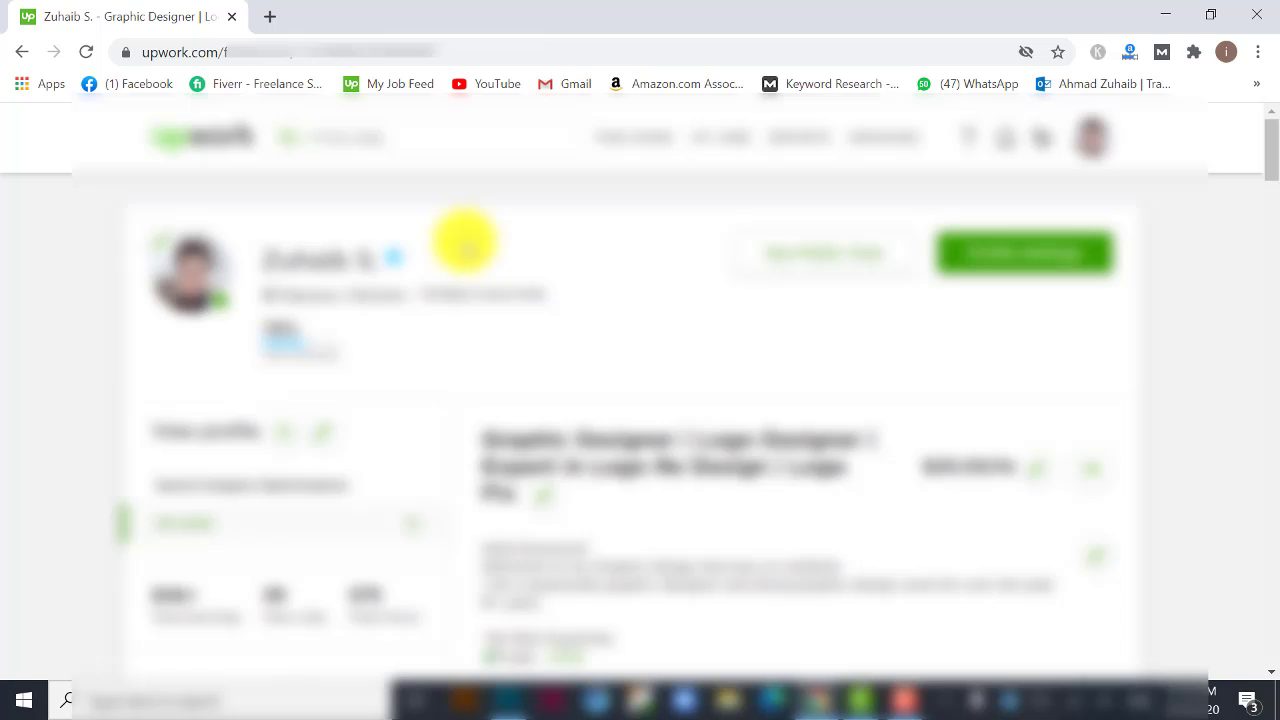
pyautogui.scroll(-10, 465, 243)
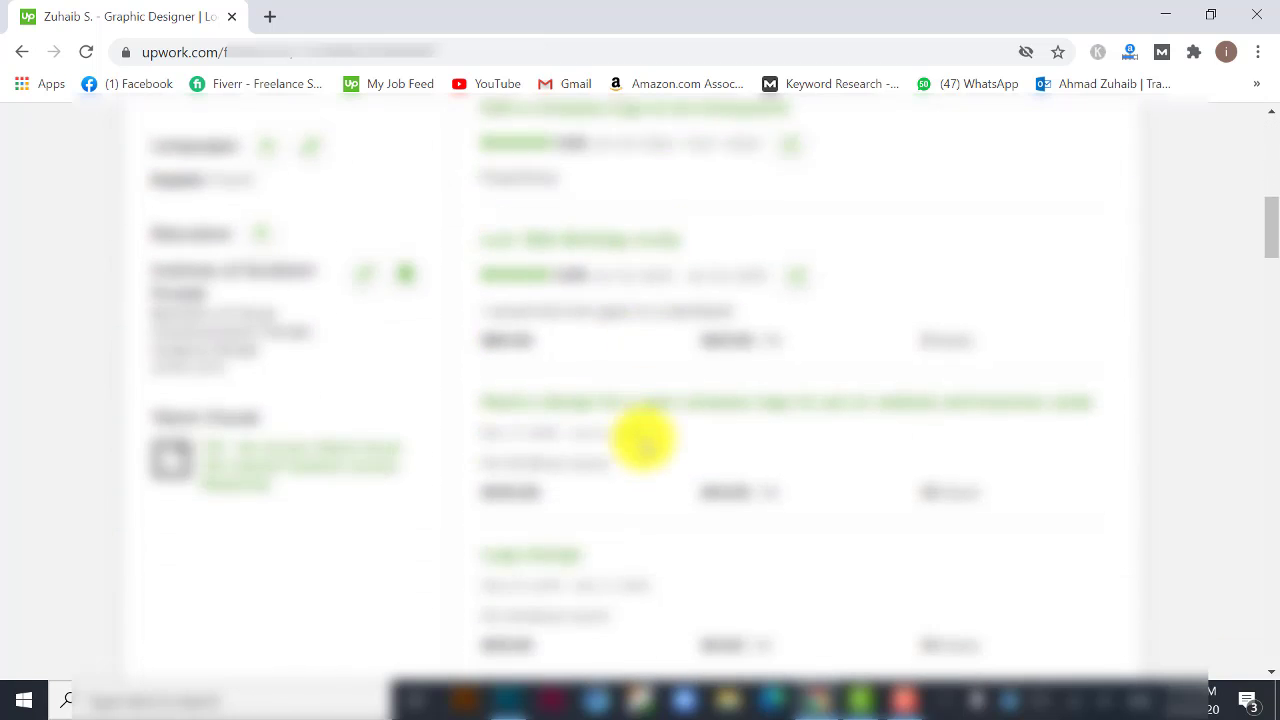
pyautogui.scroll(-10, 645, 428)
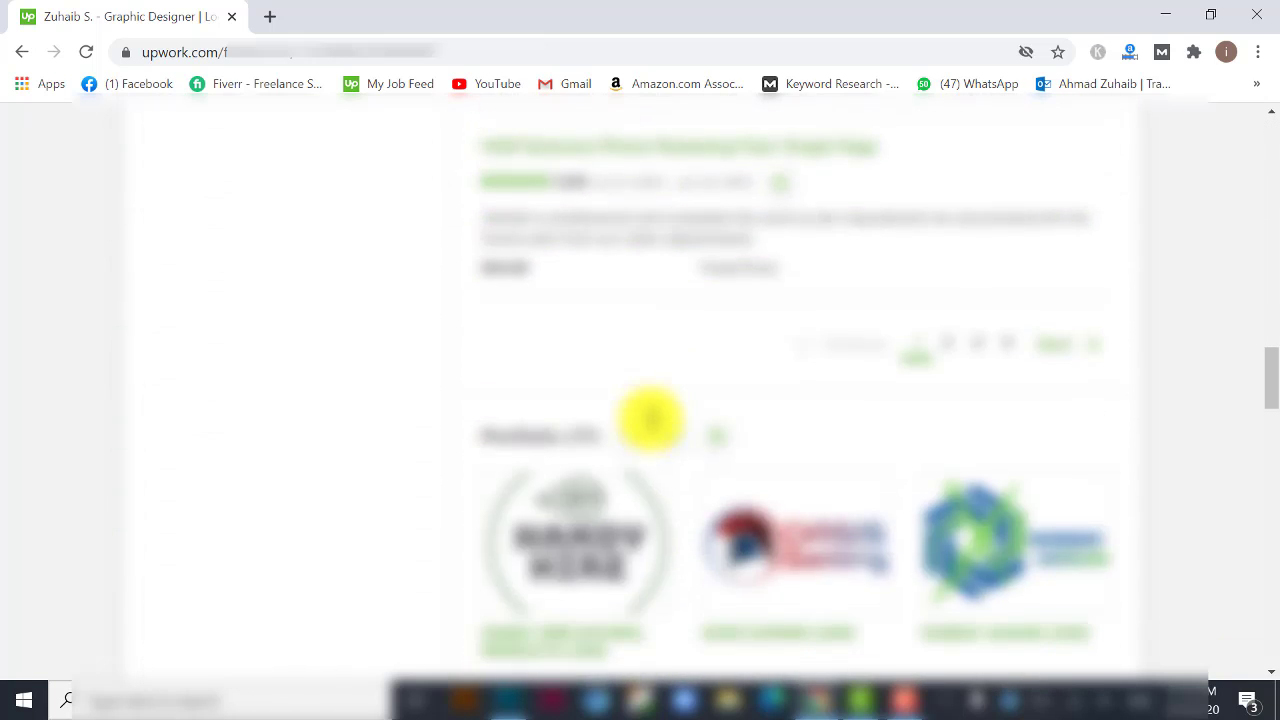
pyautogui.scroll(-3, 671, 323)
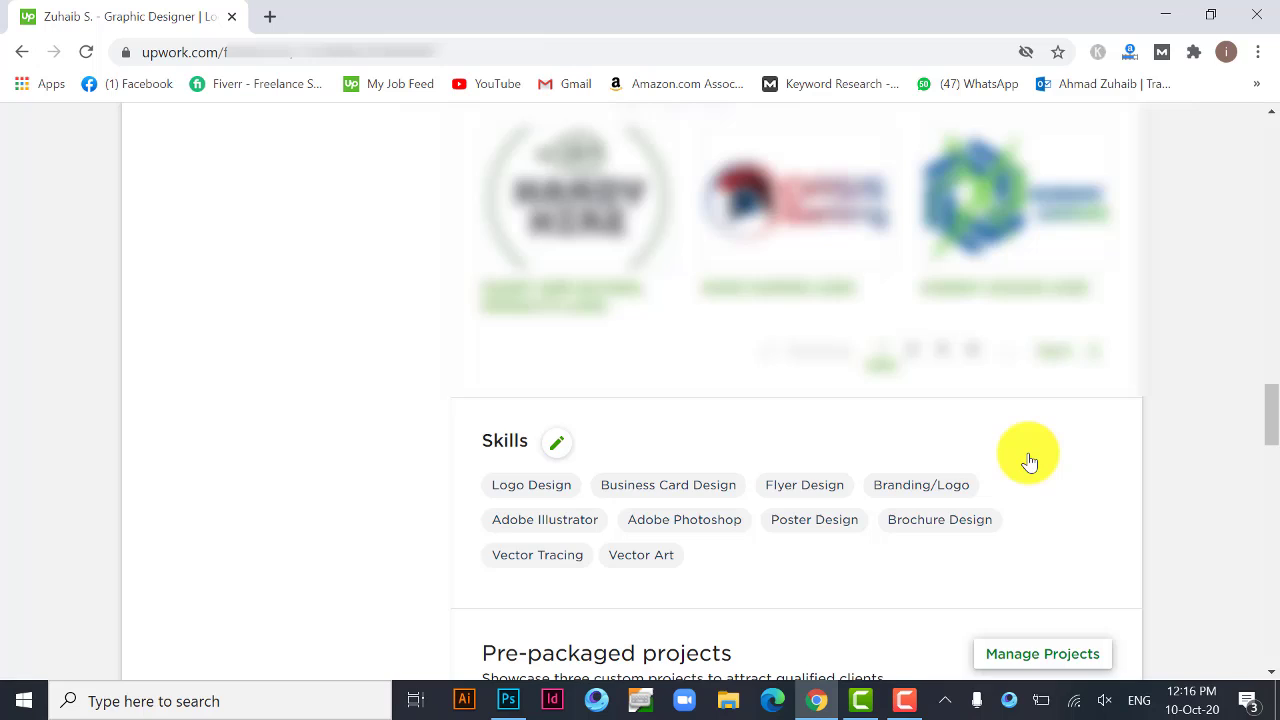
pyautogui.scroll(-2, 1025, 457)
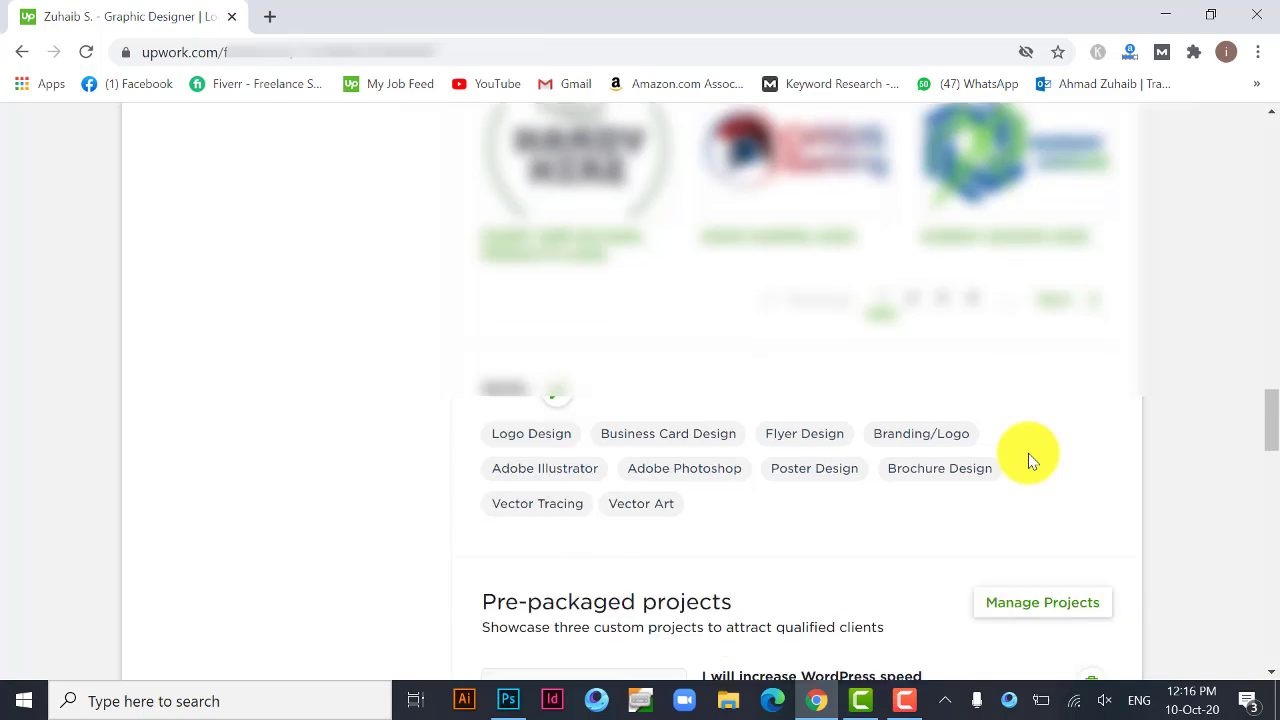
pyautogui.click(1029, 458)
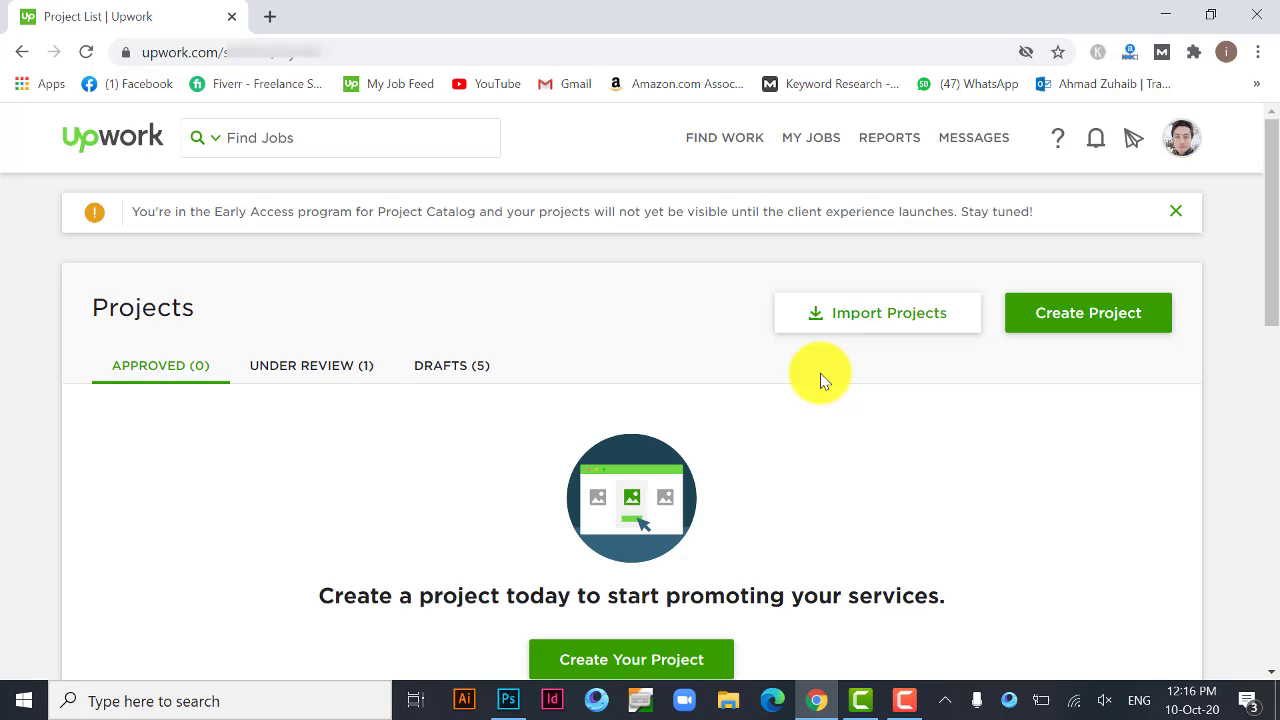
# Start importing projects from another platform and open the seller's own Fiverr profile in a new browser tab
pyautogui.click(859, 316)
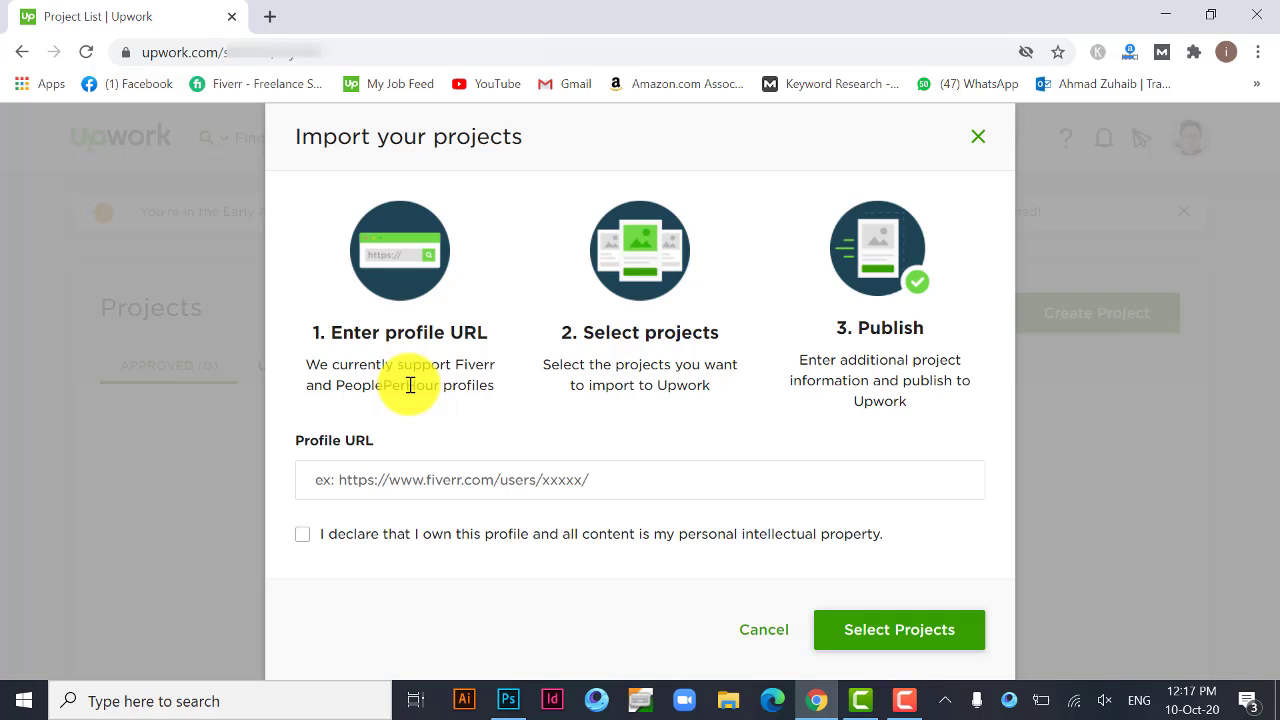
pyautogui.click(551, 470)
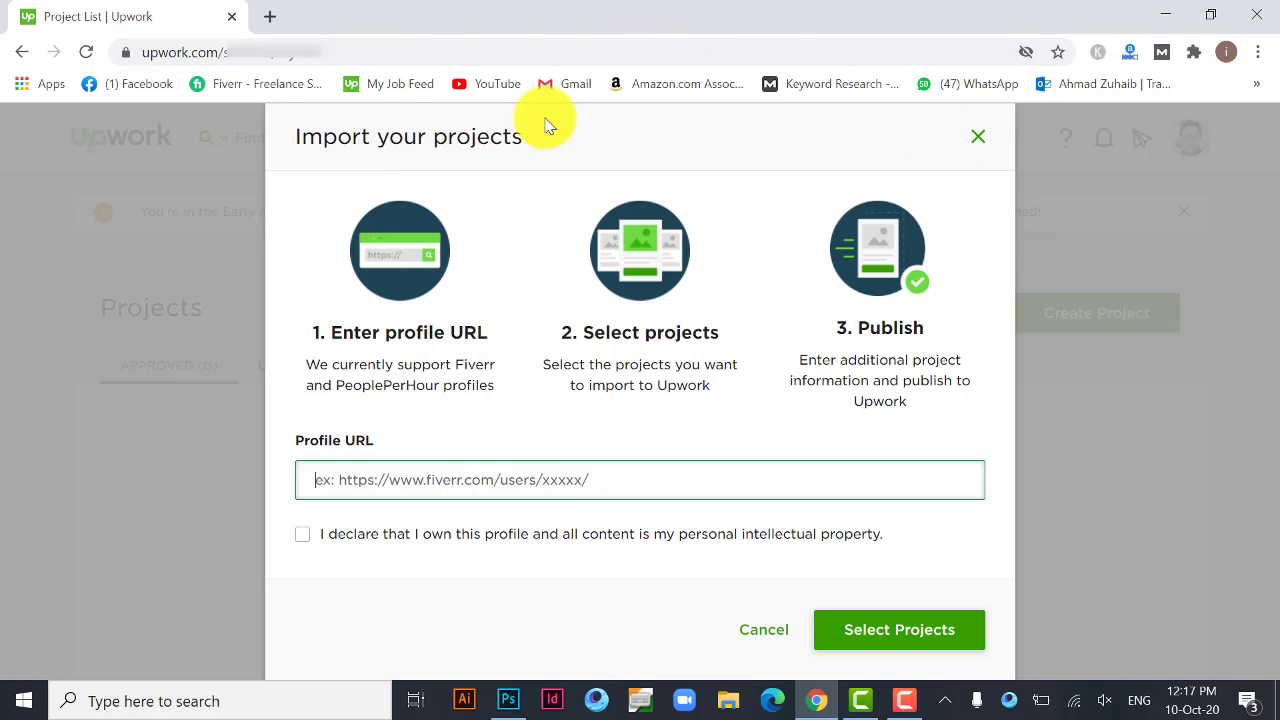
pyautogui.click(270, 16)
pyautogui.click(230, 85)
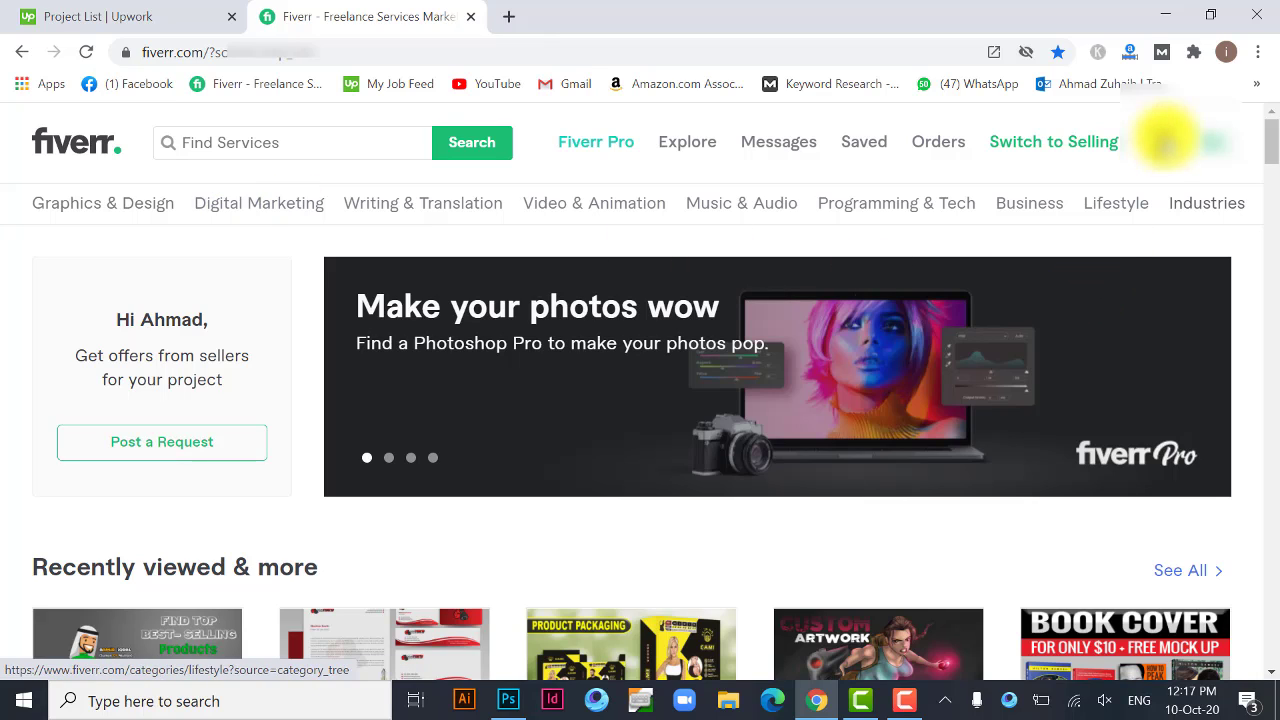
pyautogui.click(1160, 140)
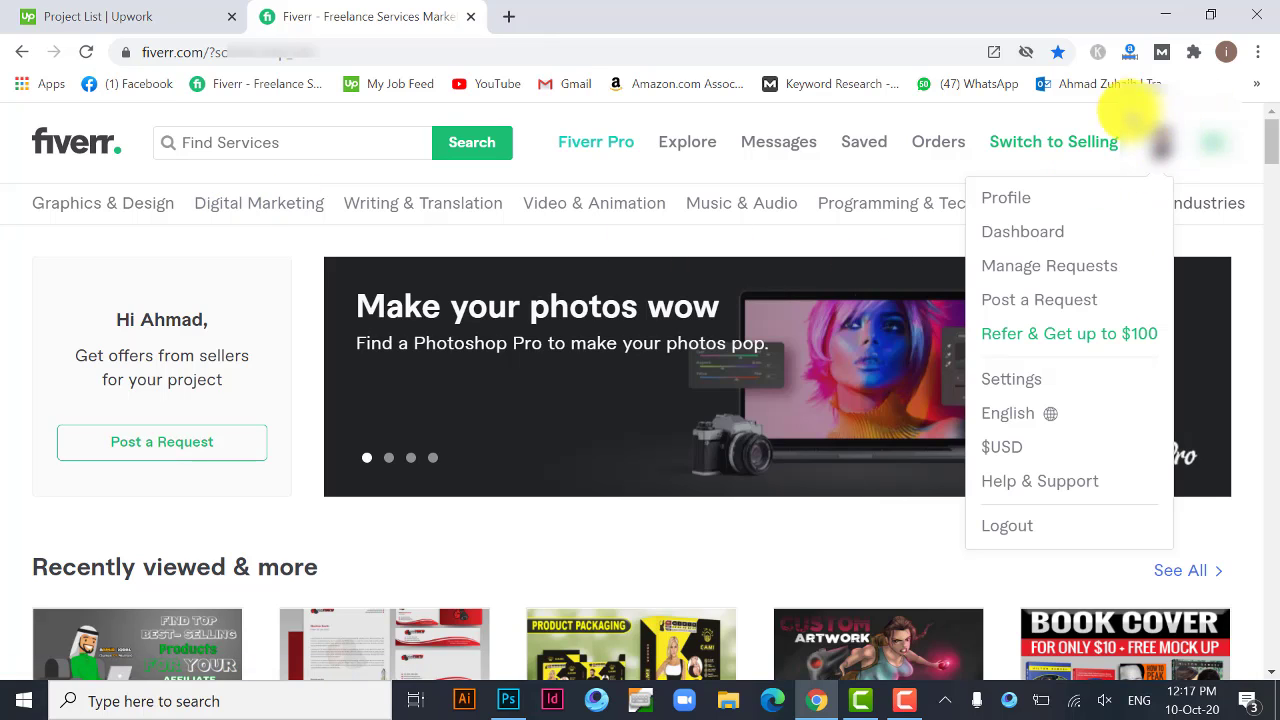
pyautogui.click(1012, 204)
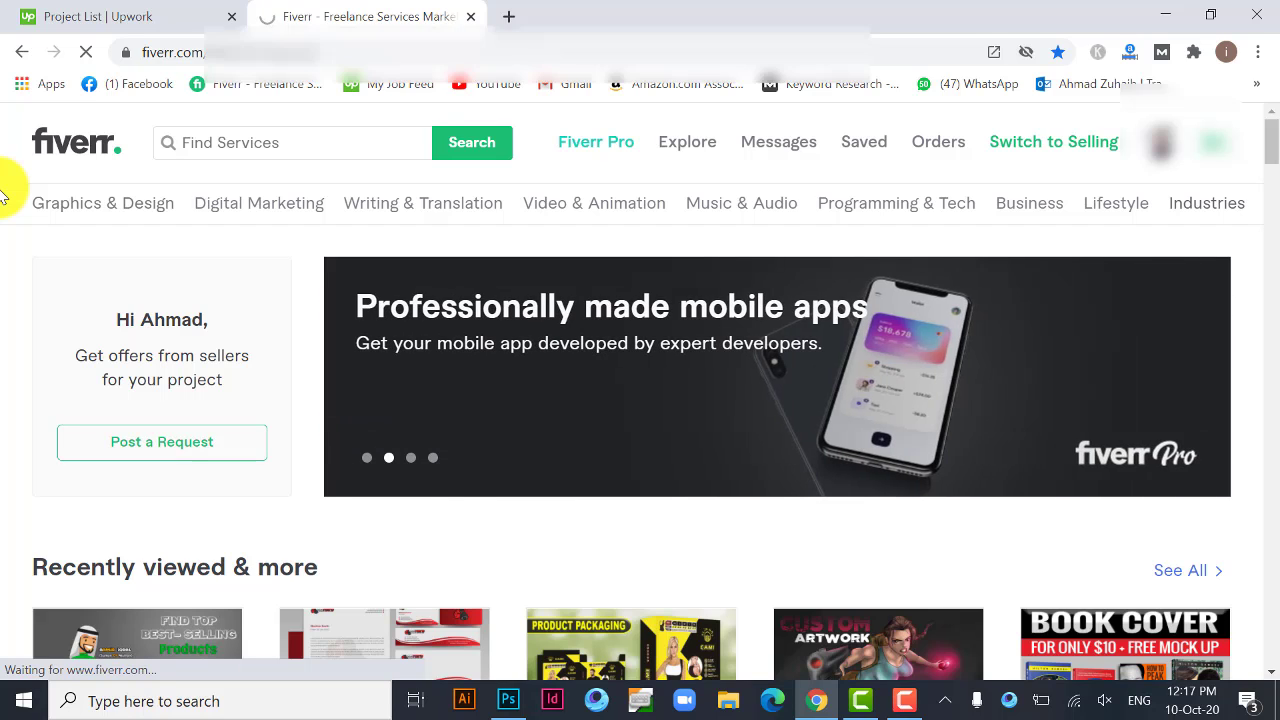
pyautogui.click(102, 16)
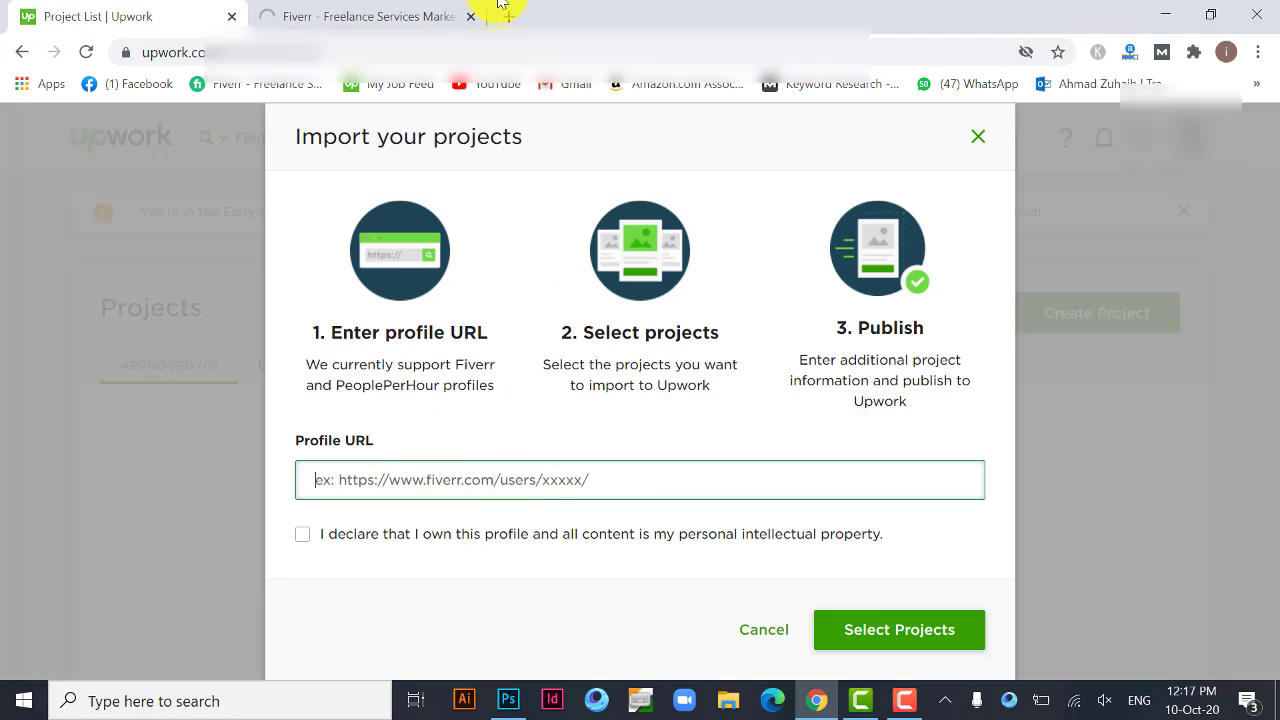
pyautogui.click(432, 8)
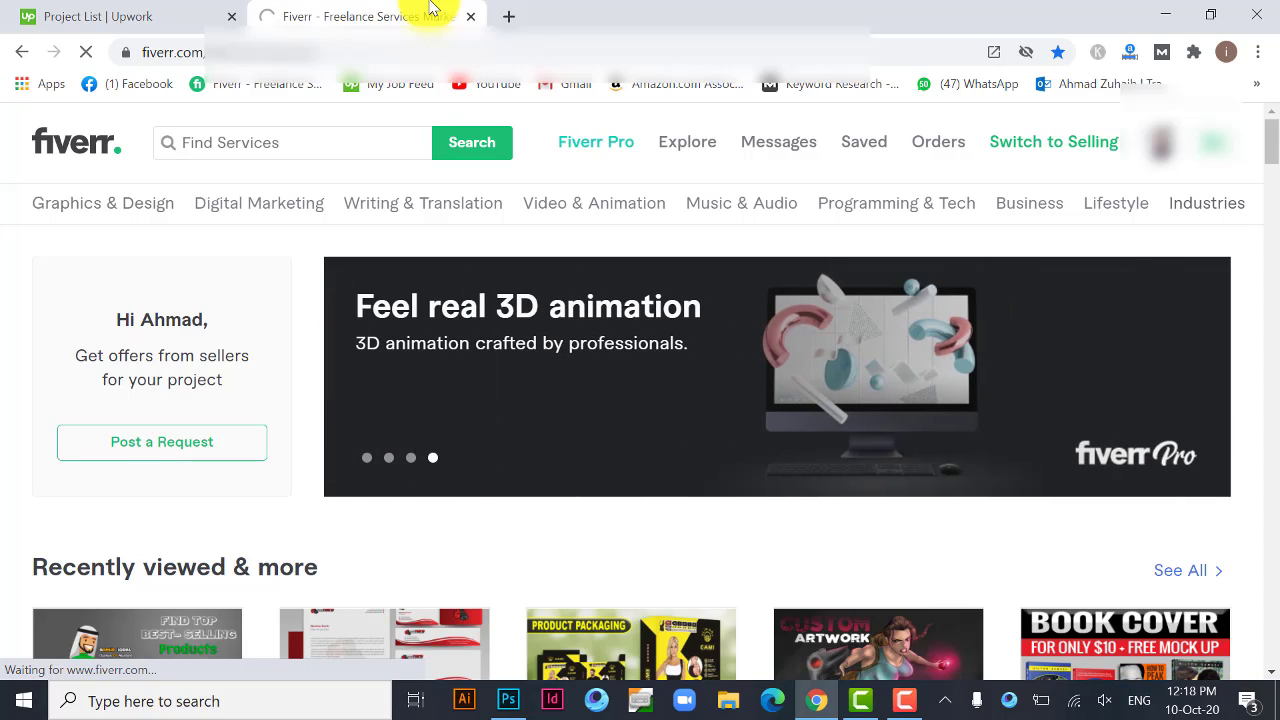
pyautogui.moveTo(430, 8); pyautogui.dragTo(430, 8)
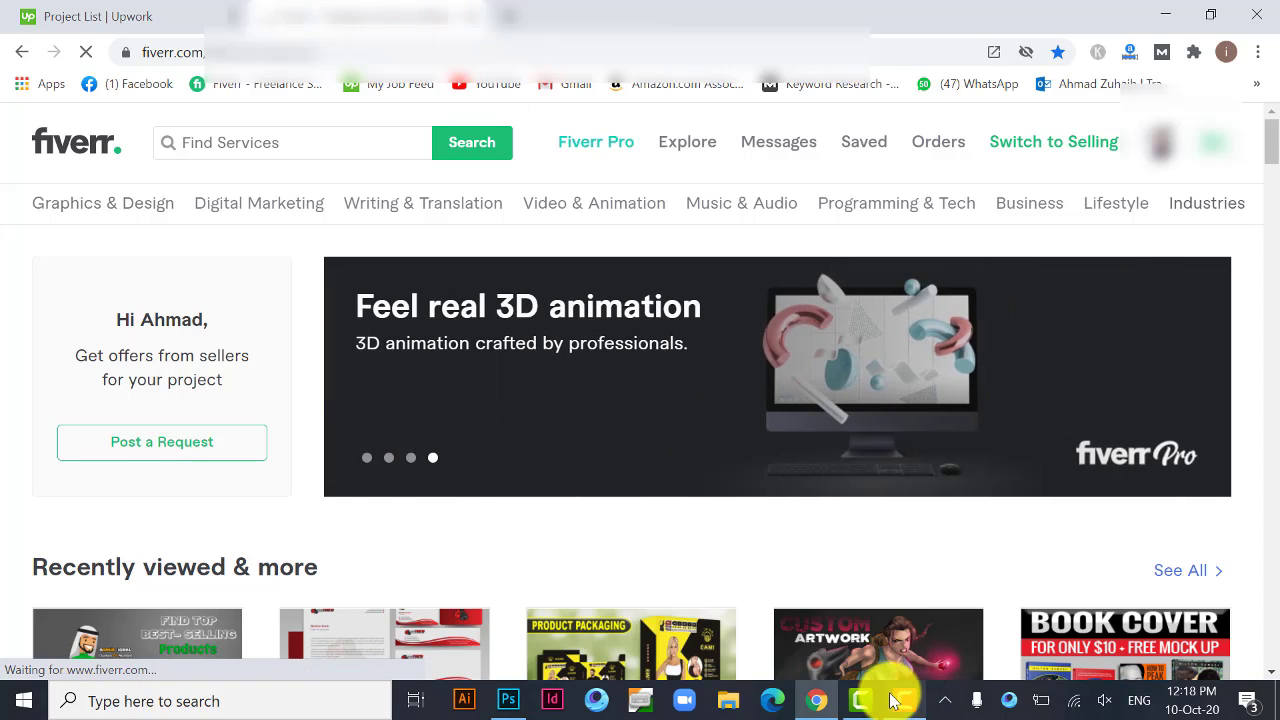
pyautogui.moveTo(908, 707)
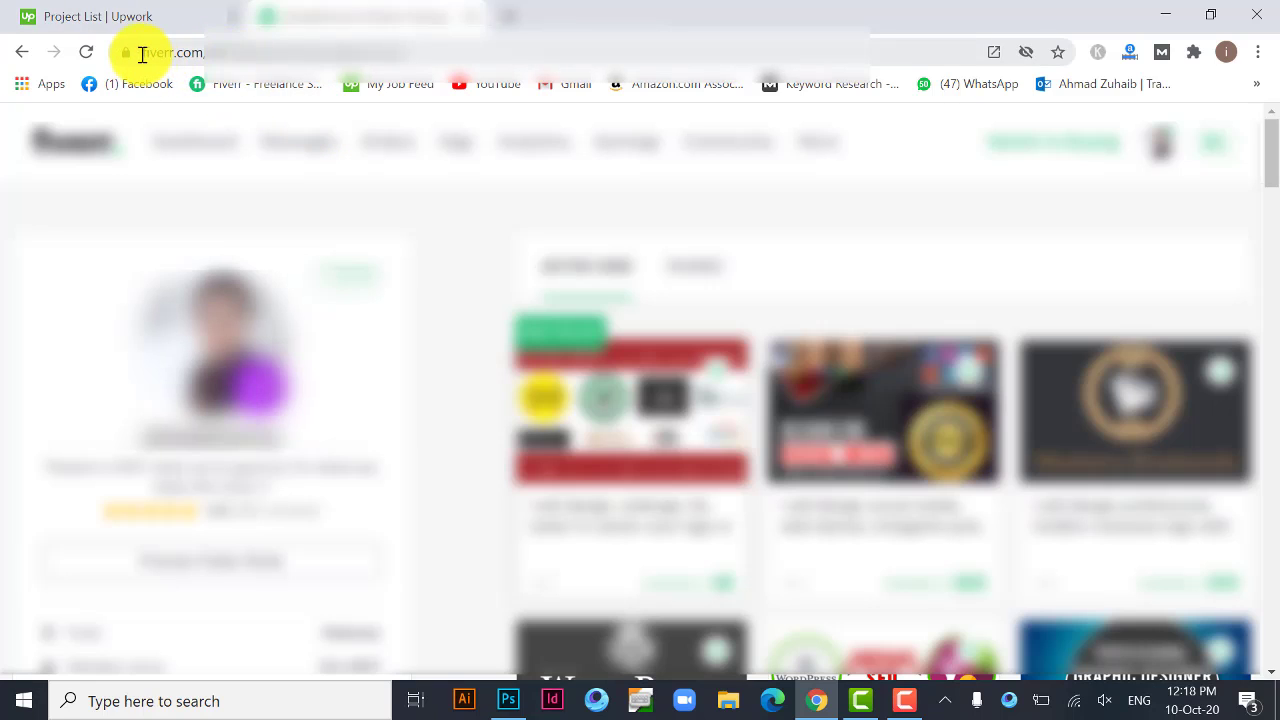
# Copy the Fiverr profile's web address and paste it as the Profile URL in Upwork's project import
pyautogui.moveTo(137, 51); pyautogui.dragTo(435, 60)
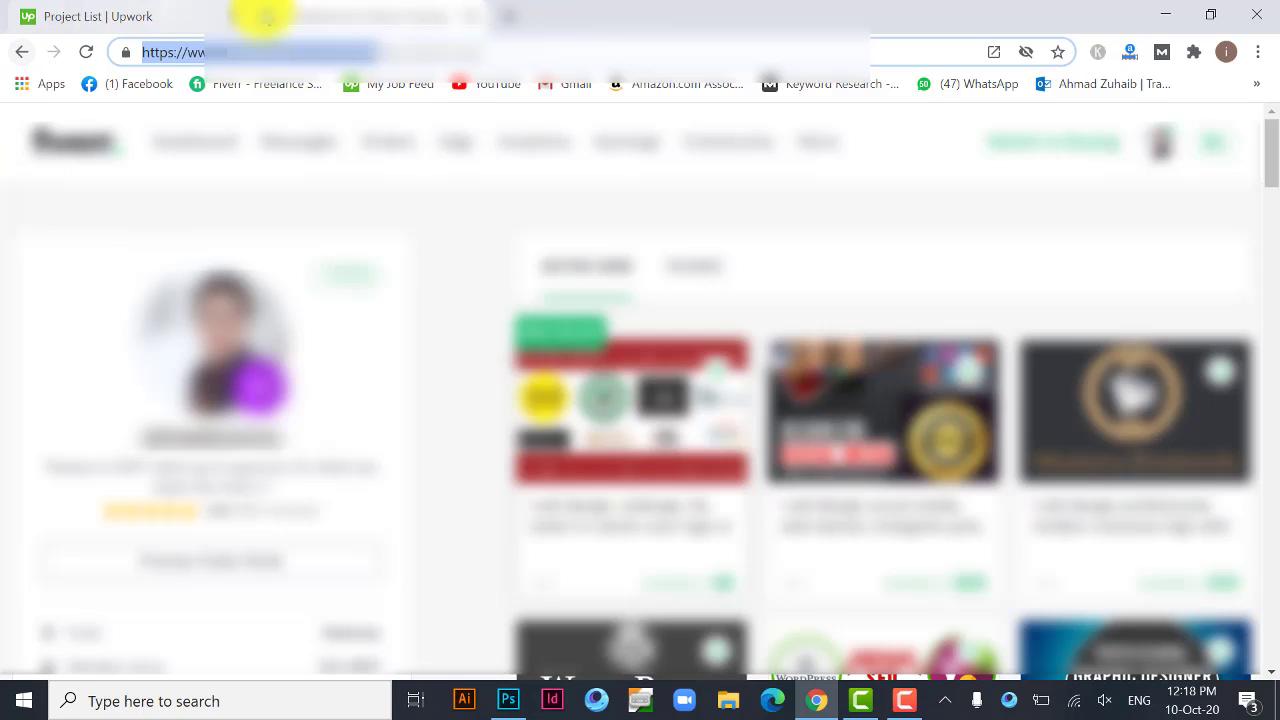
pyautogui.click(166, 9)
pyautogui.click(471, 480)
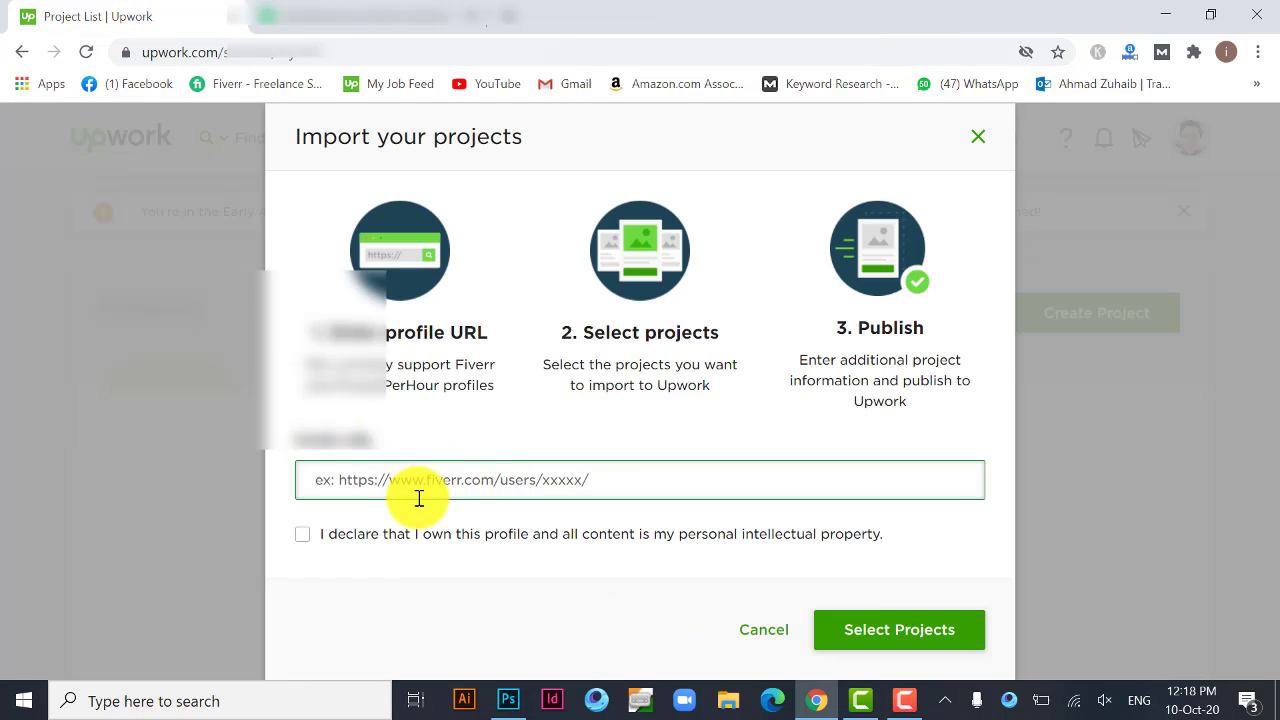
pyautogui.hotkey('ctrl', 'v')
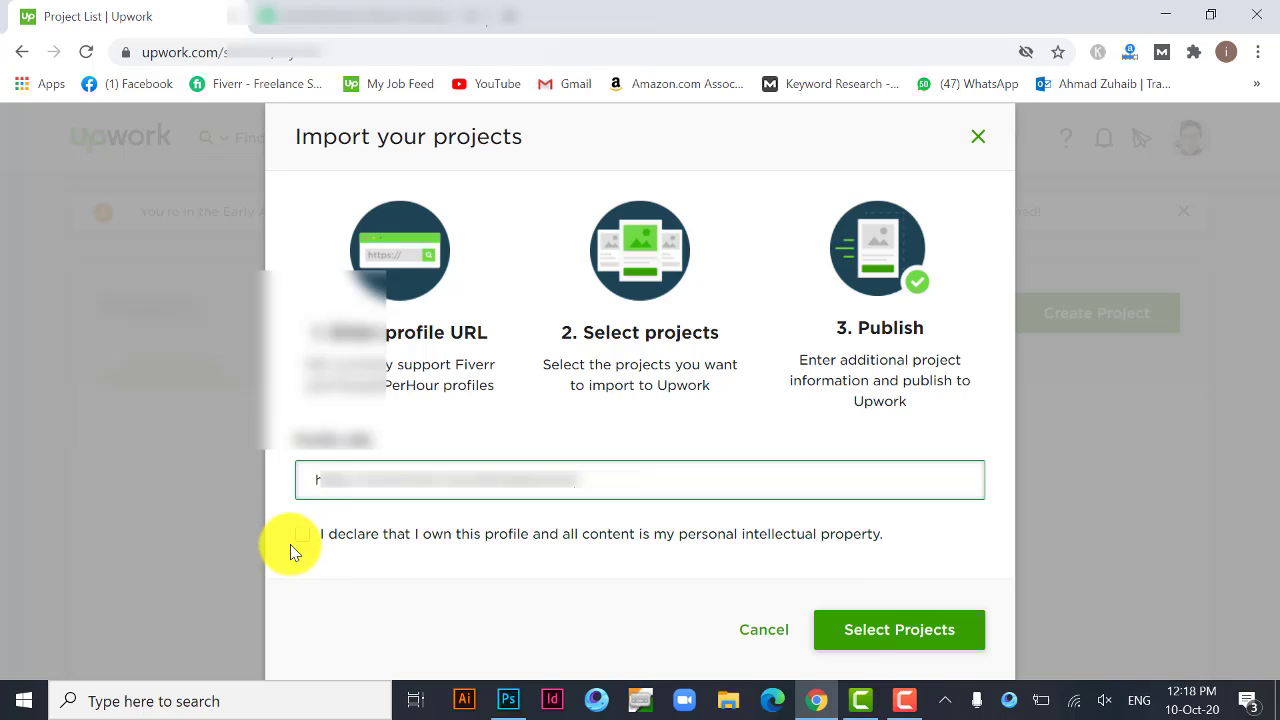
# Declare ownership of the profile and its content, and proceed to selecting the projects
pyautogui.click(291, 546)
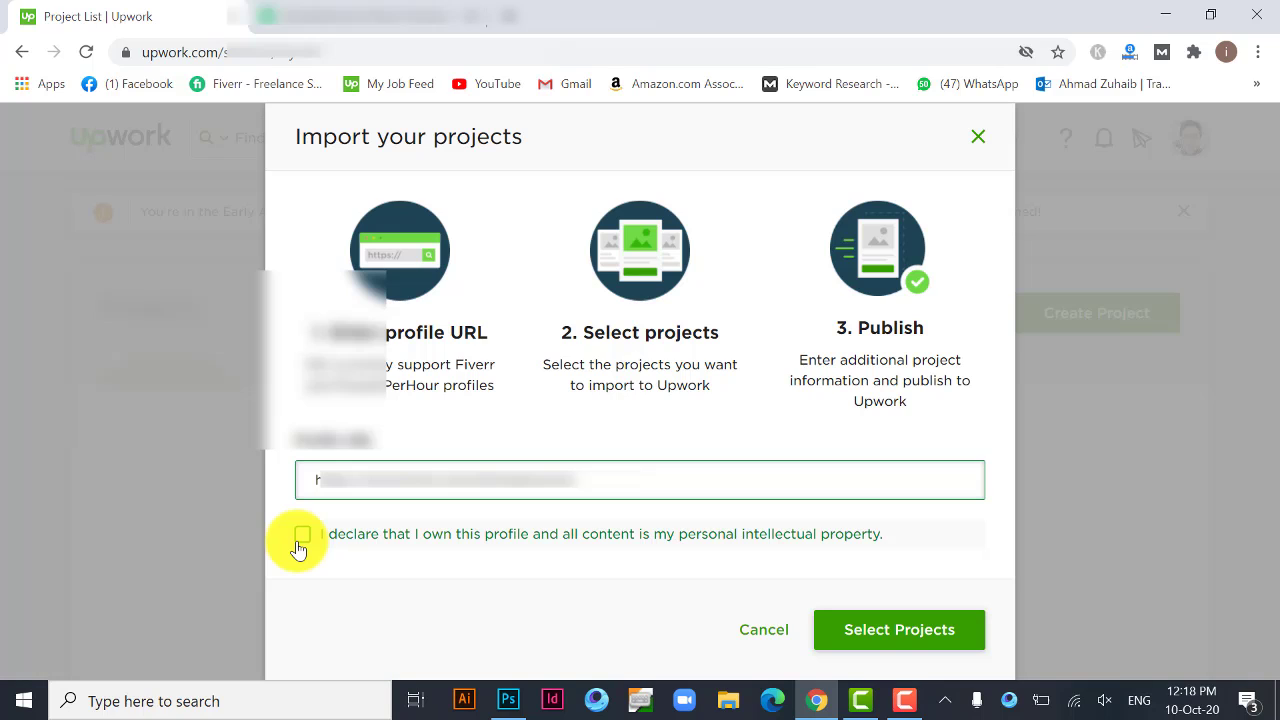
pyautogui.click(299, 546)
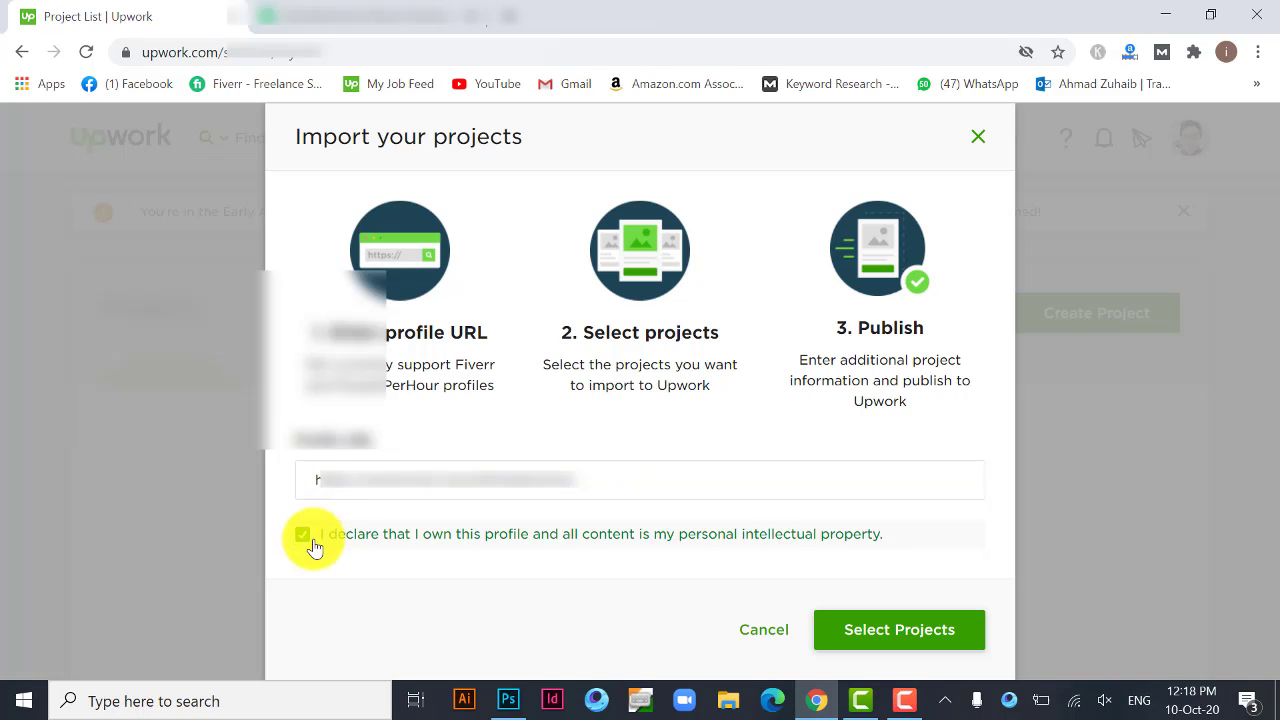
pyautogui.click(871, 641)
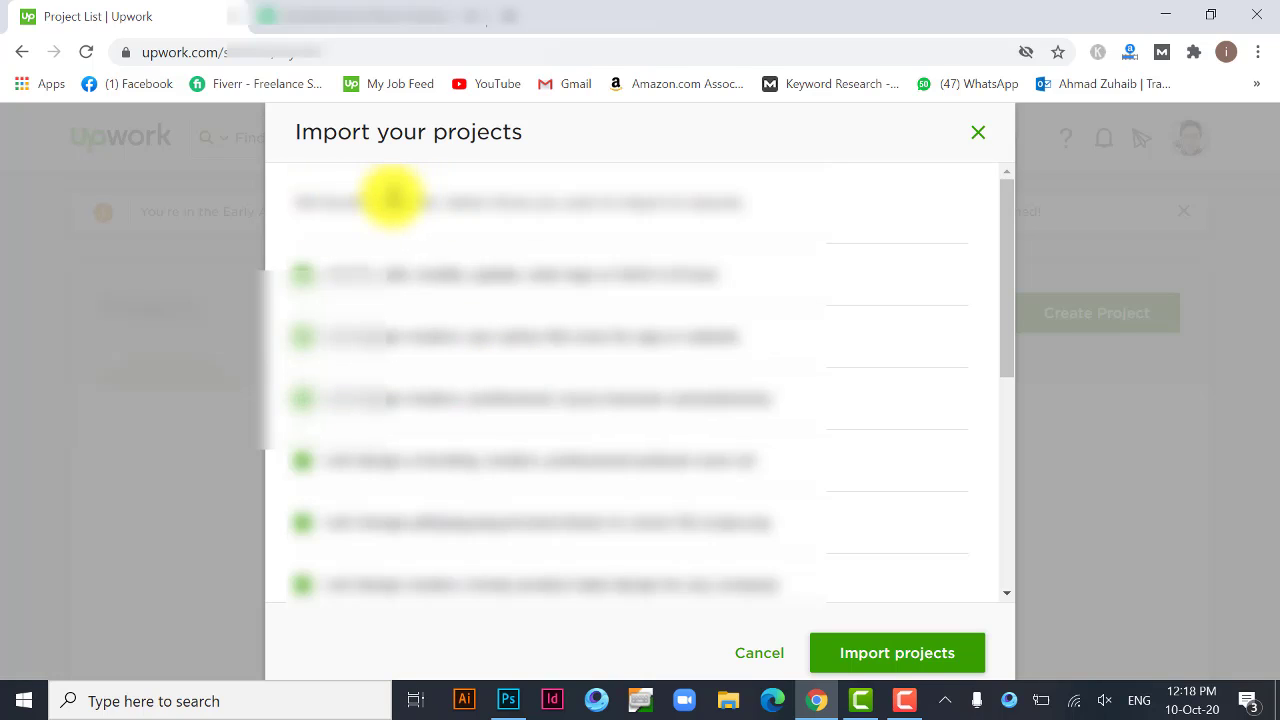
# Review the list of Fiverr projects and exclude the fourth, sixth and ninth to twelfth ones from the import
pyautogui.scroll(-5, 414, 334)
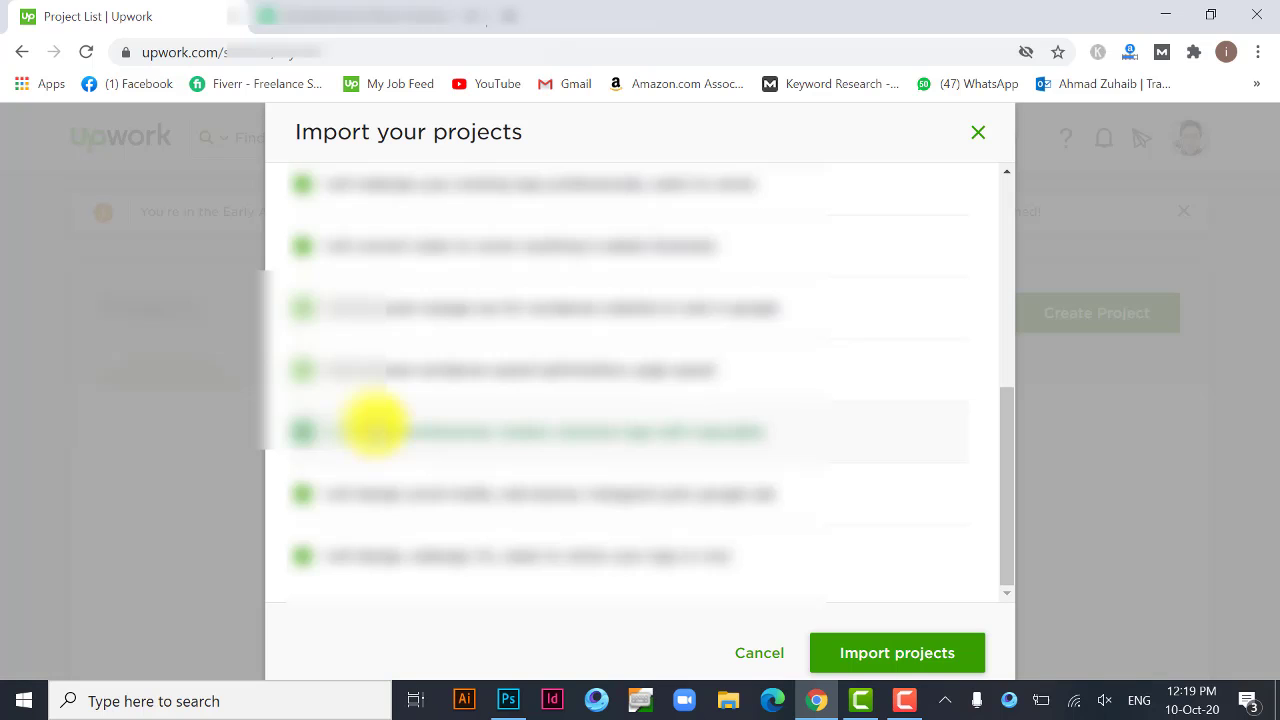
pyautogui.scroll(5, 375, 428)
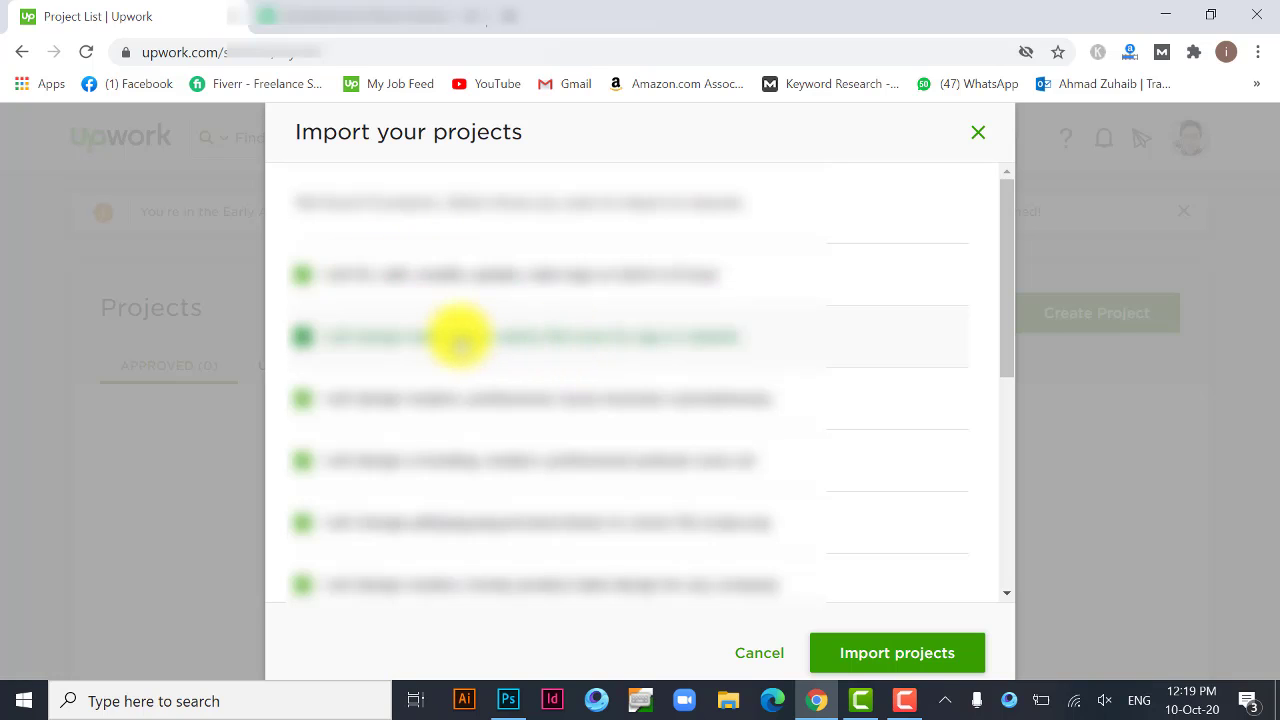
pyautogui.scroll(-1, 472, 334)
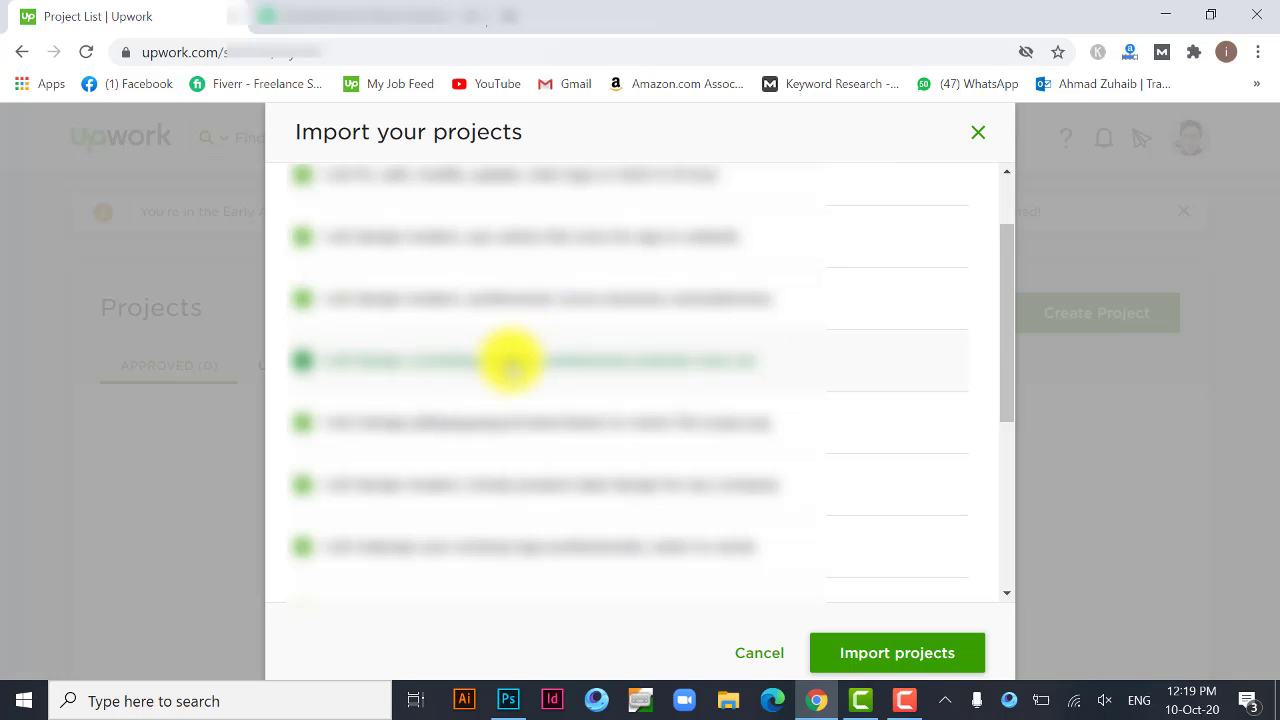
pyautogui.click(510, 360)
pyautogui.click(471, 486)
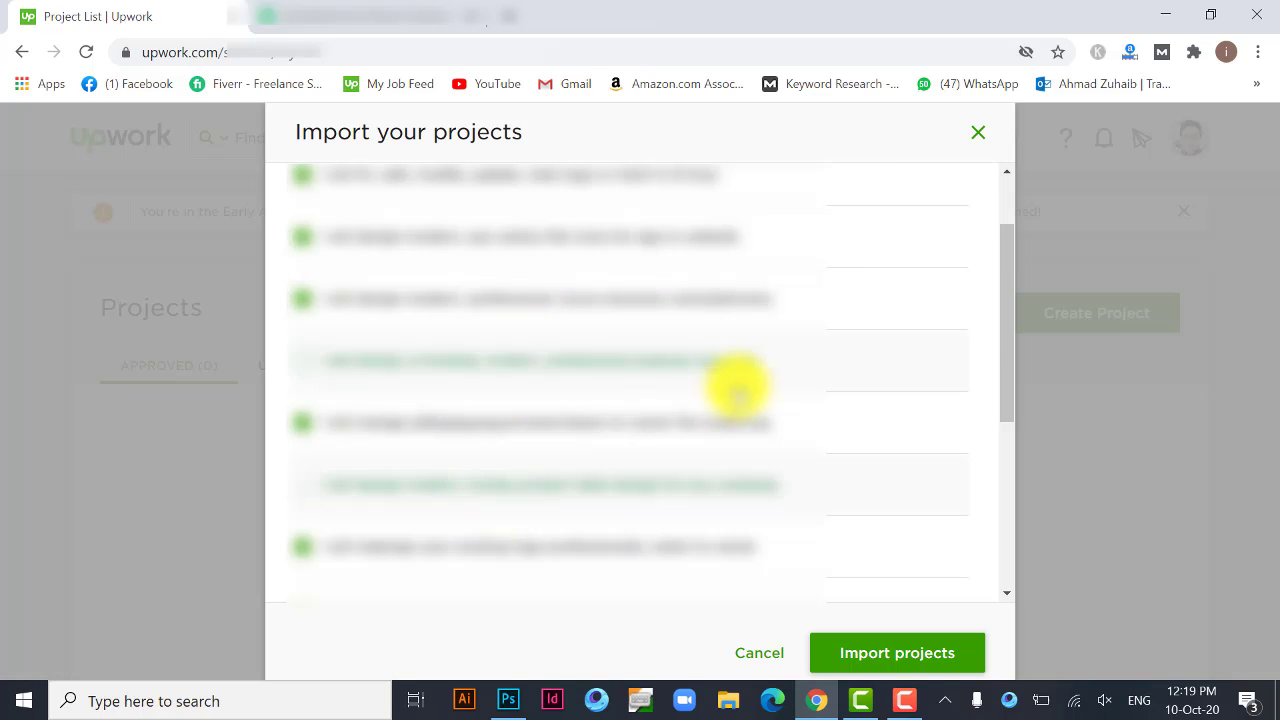
pyautogui.scroll(-2, 548, 432)
pyautogui.scroll(-2, 548, 432)
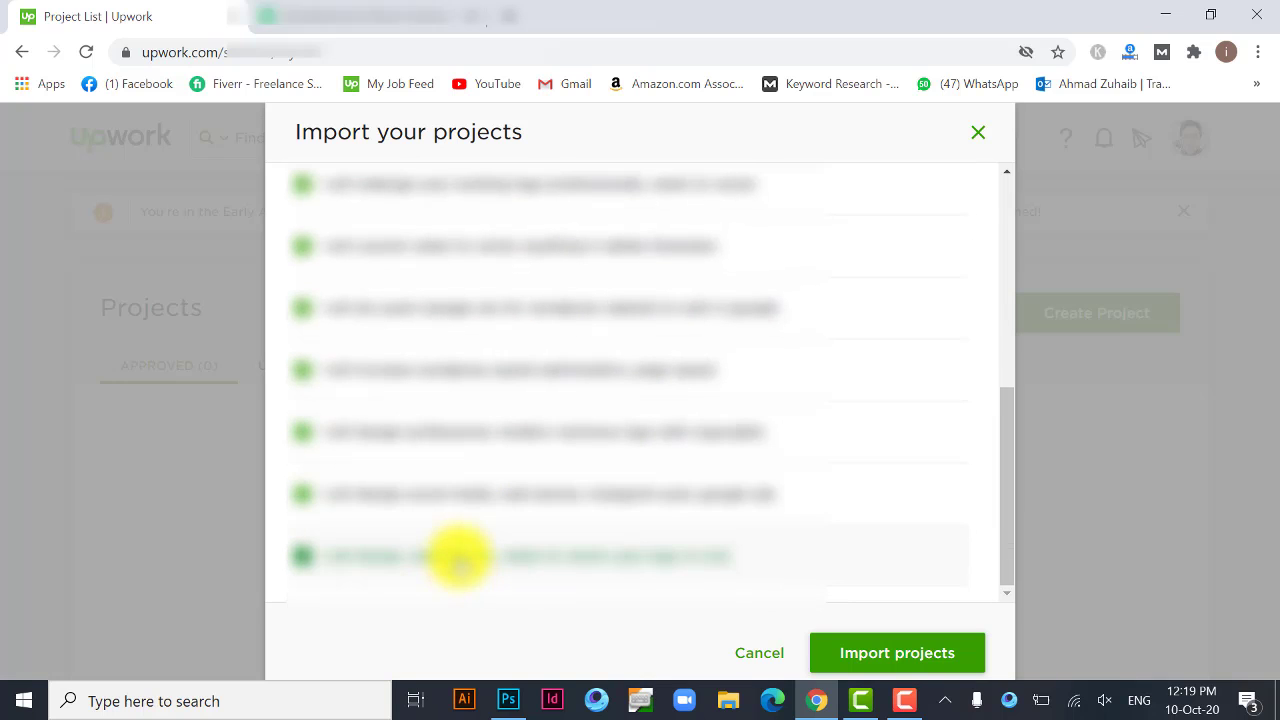
pyautogui.click(457, 497)
pyautogui.click(457, 434)
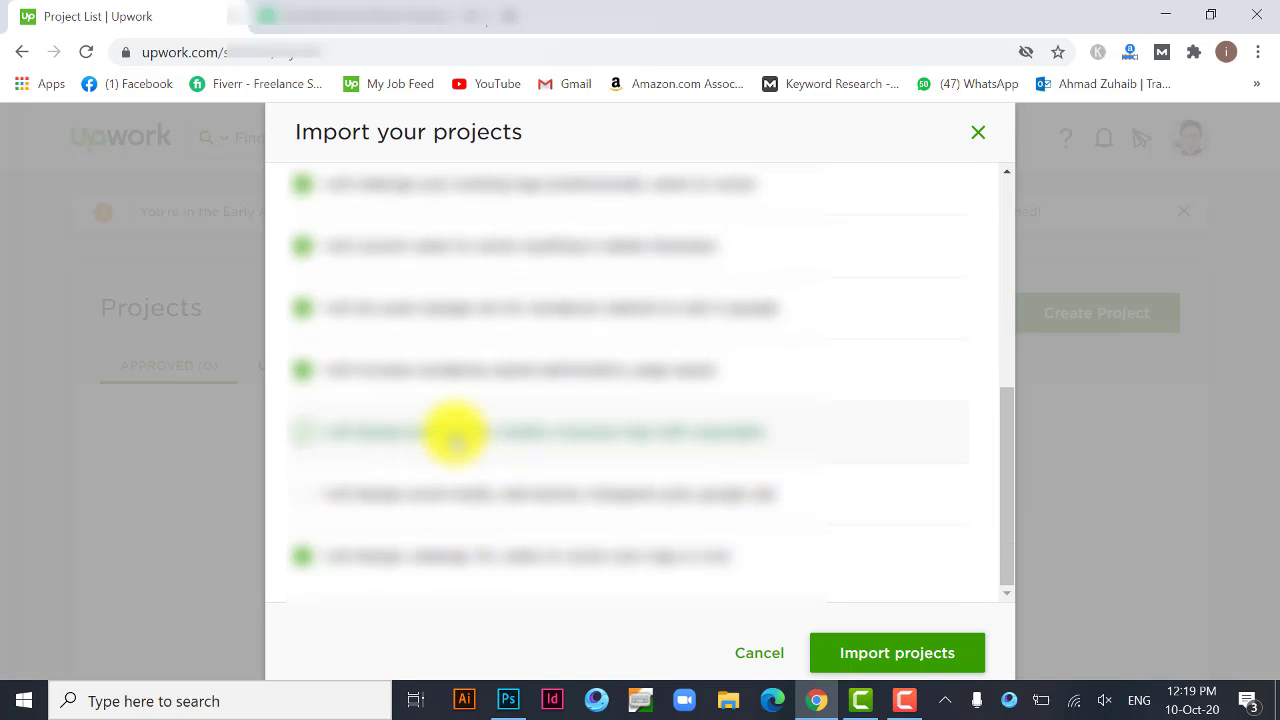
pyautogui.click(447, 362)
pyautogui.scroll(5, 529, 457)
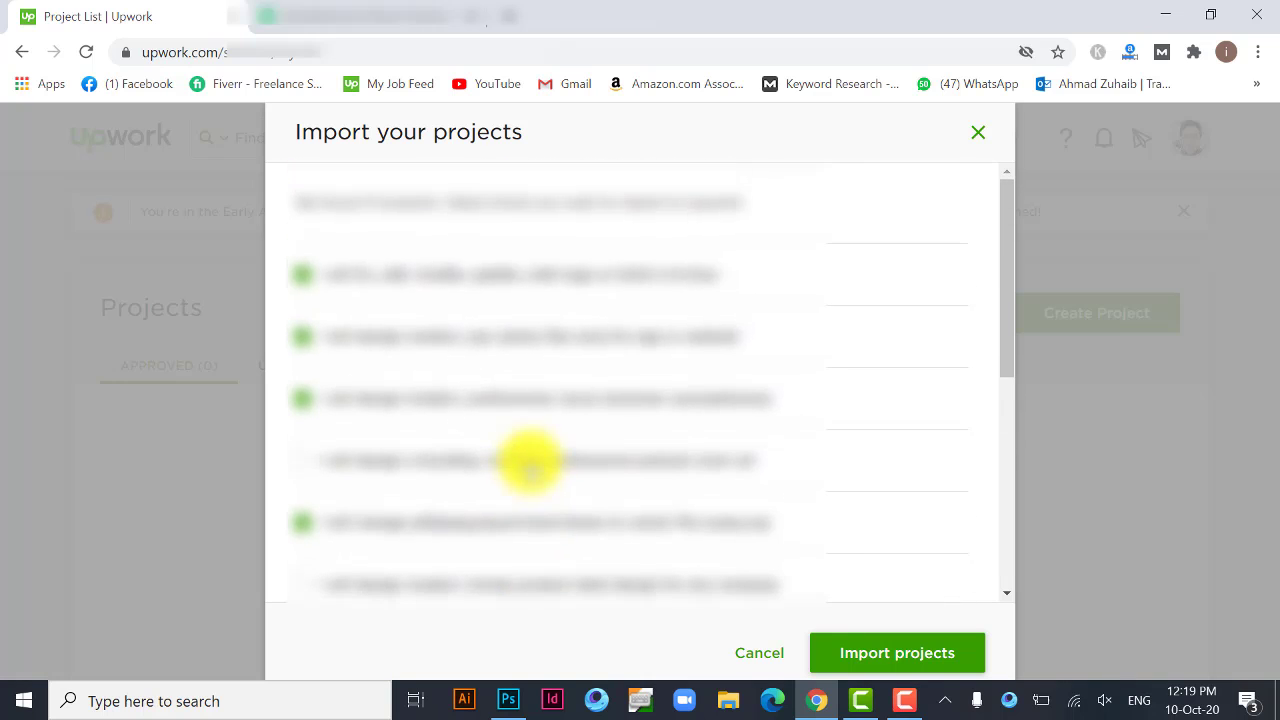
pyautogui.scroll(-5, 386, 477)
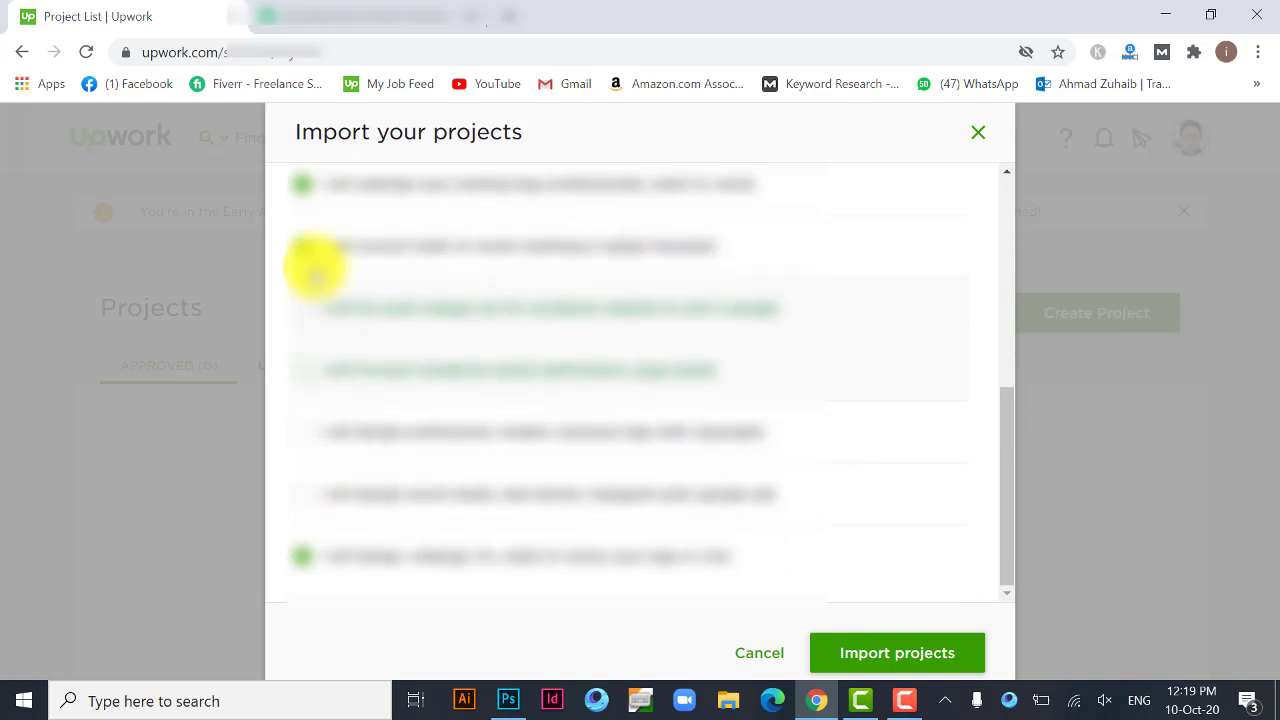
# Exclude the eighth and the last project as well, check the selection, and import the remaining projects
pyautogui.click(340, 249)
pyautogui.click(387, 558)
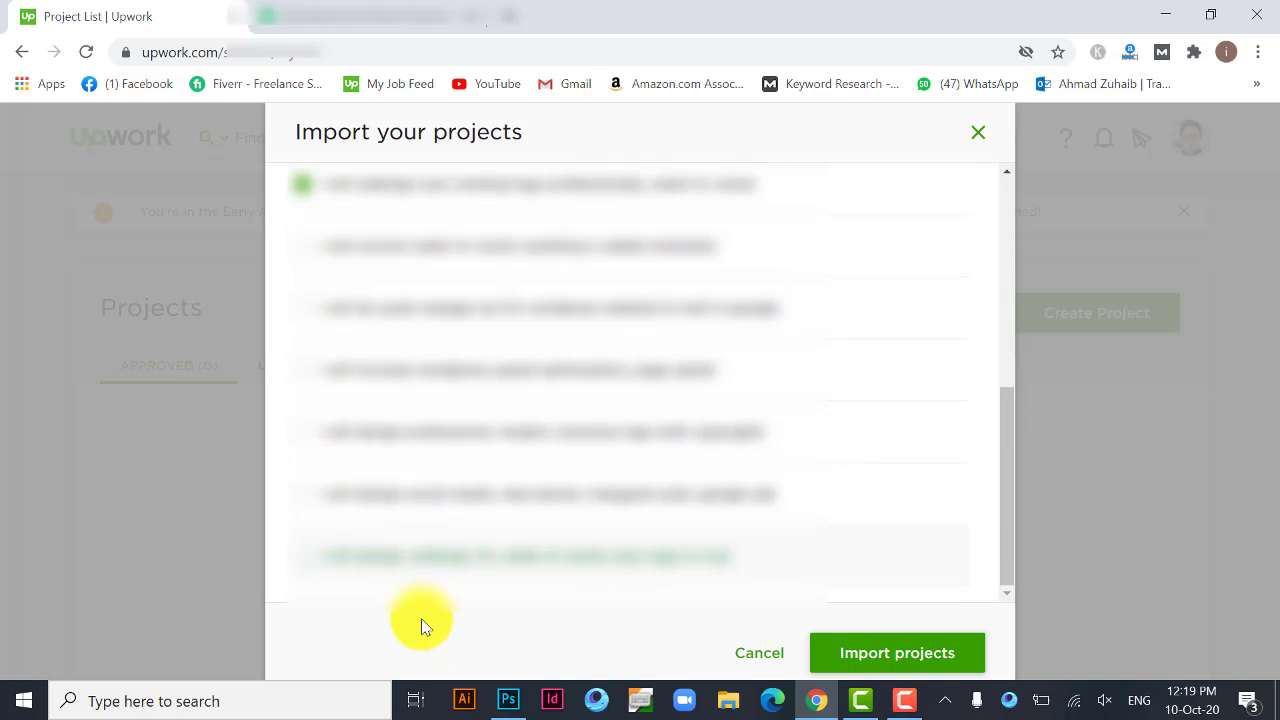
pyautogui.scroll(3, 450, 525)
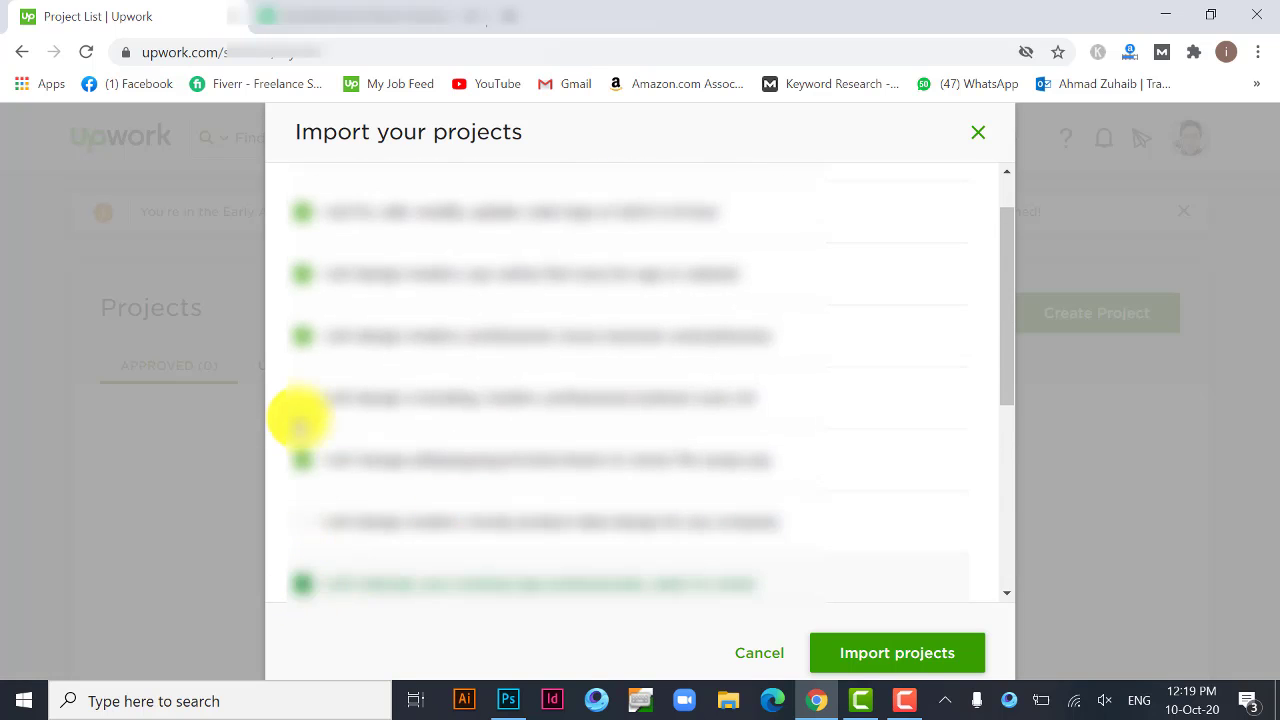
pyautogui.scroll(-1, 634, 380)
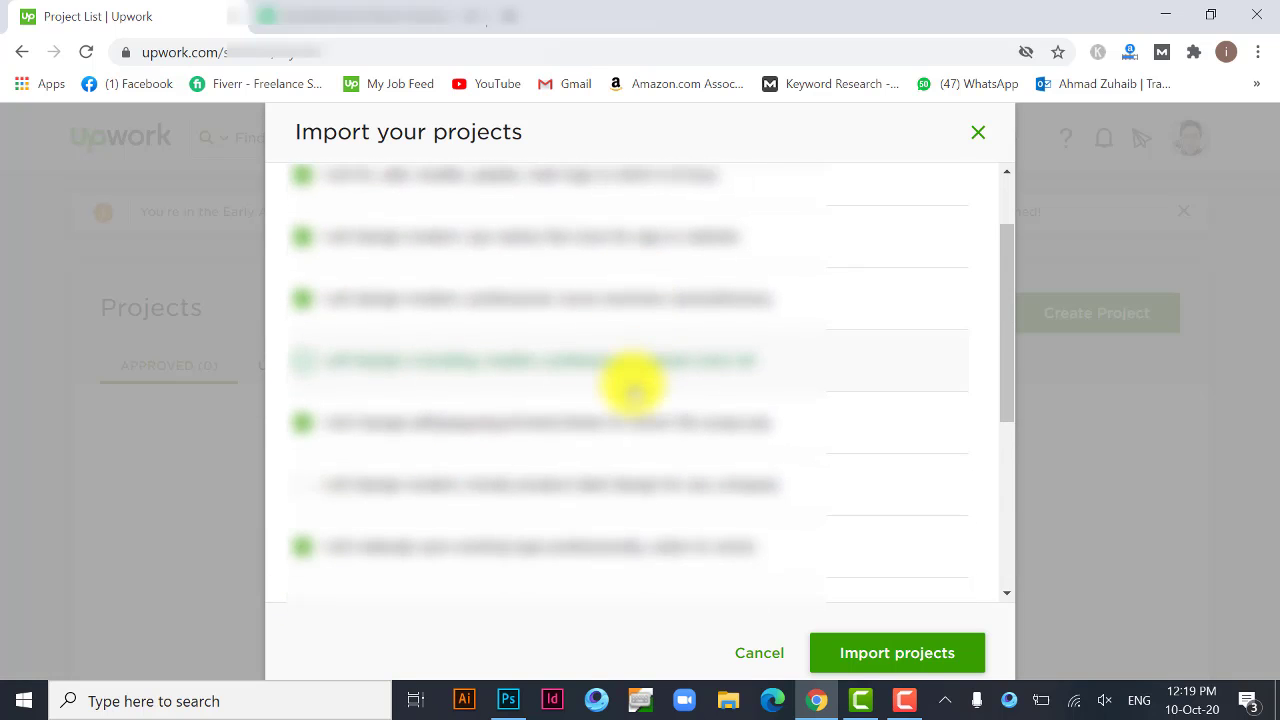
pyautogui.scroll(-3, 566, 360)
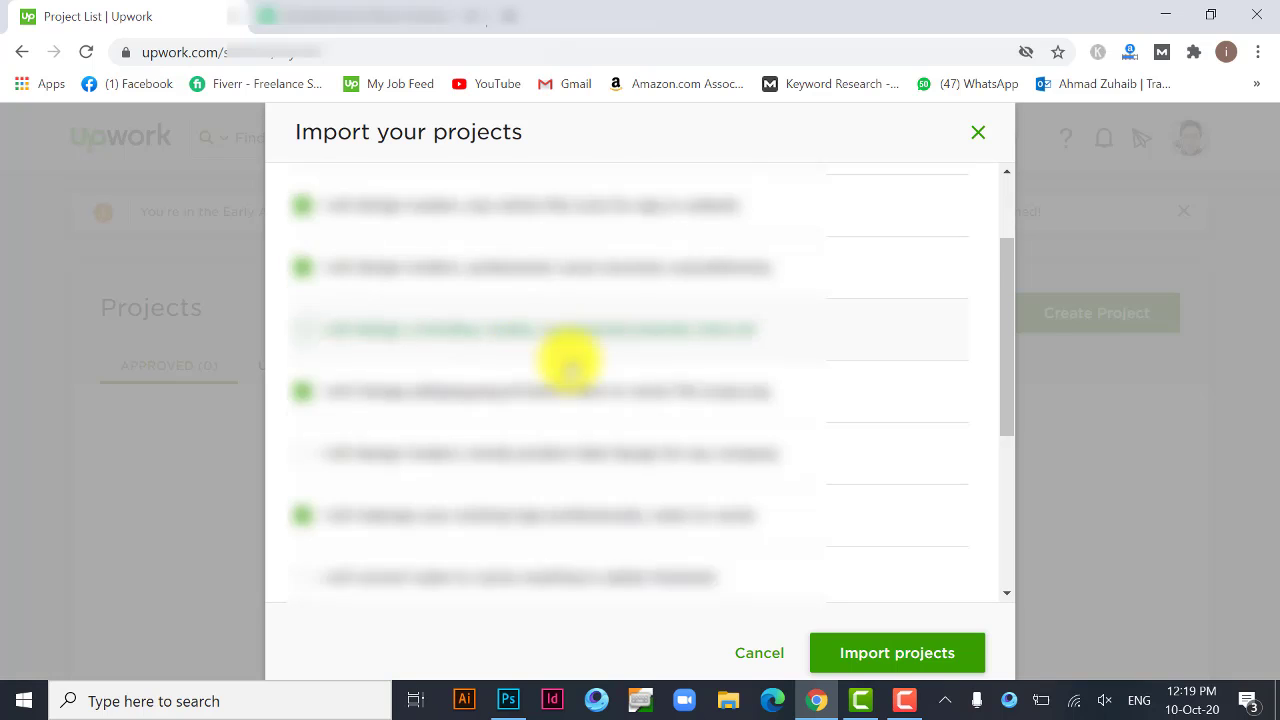
pyautogui.scroll(-1, 760, 520)
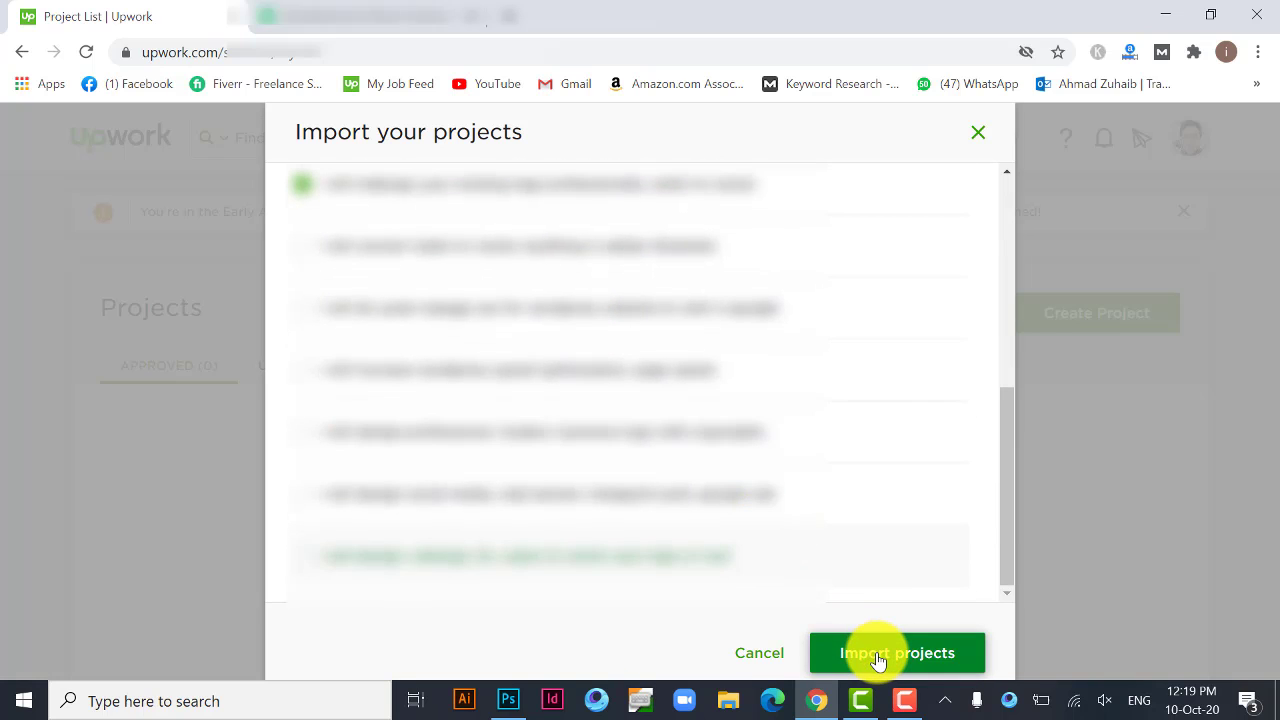
pyautogui.click(876, 660)
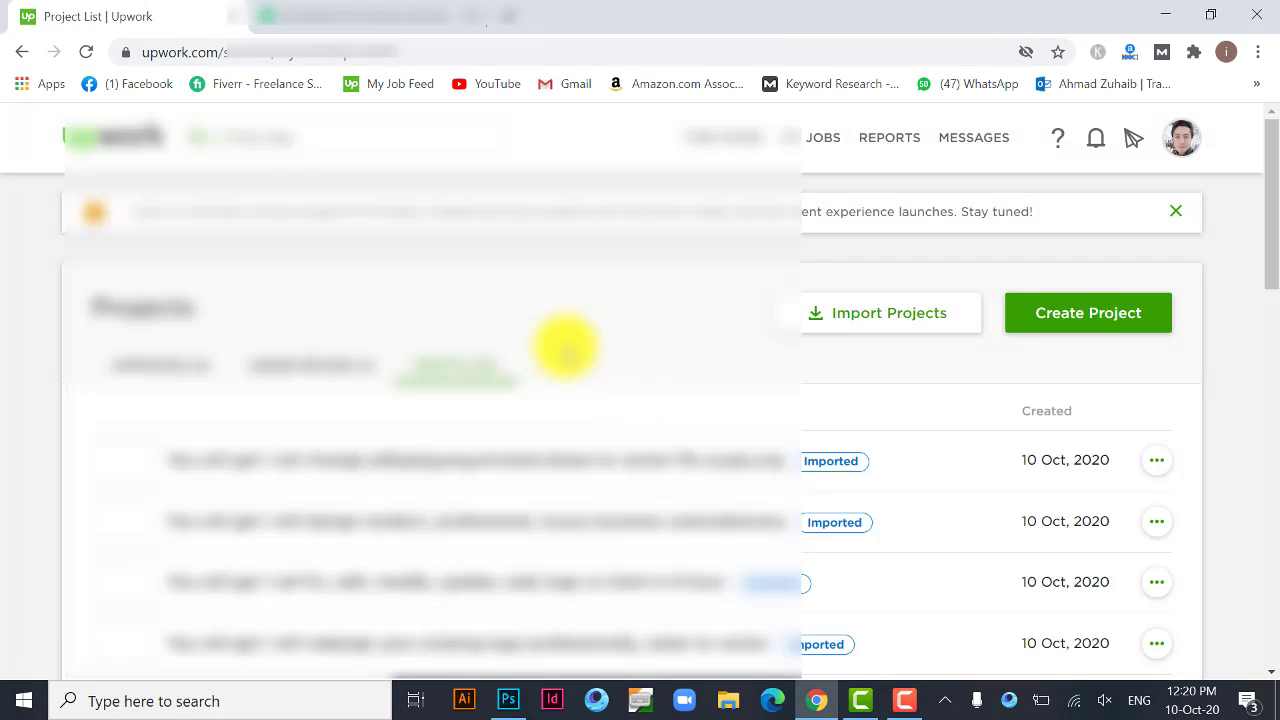
# Review the list of imported projects and their Imported labels
pyautogui.scroll(-10, 675, 428)
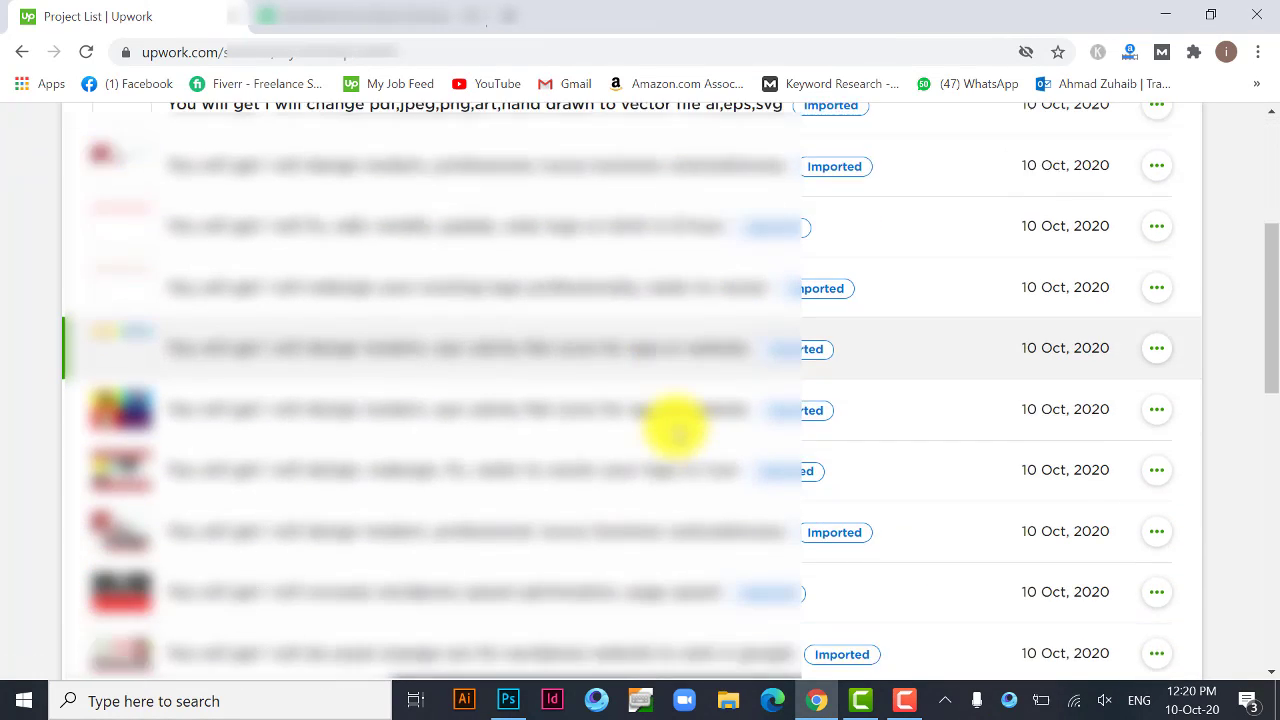
pyautogui.scroll(10, 716, 538)
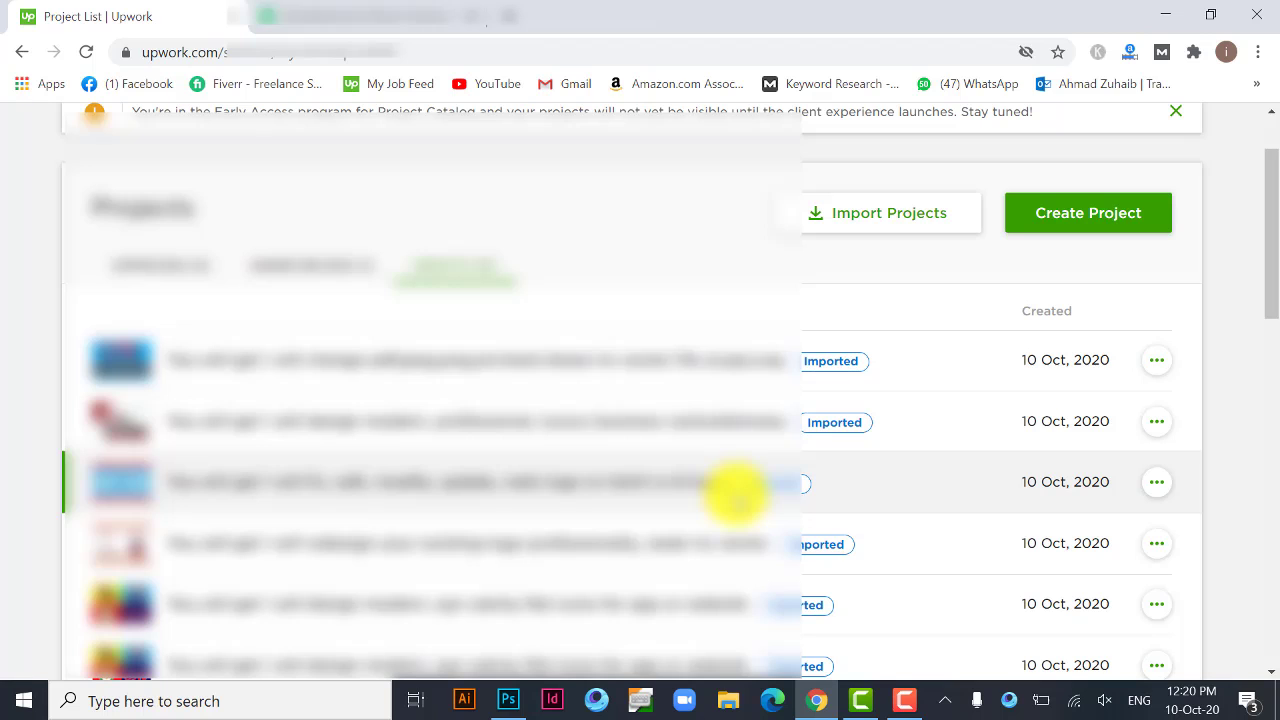
pyautogui.scroll(-4, 735, 495)
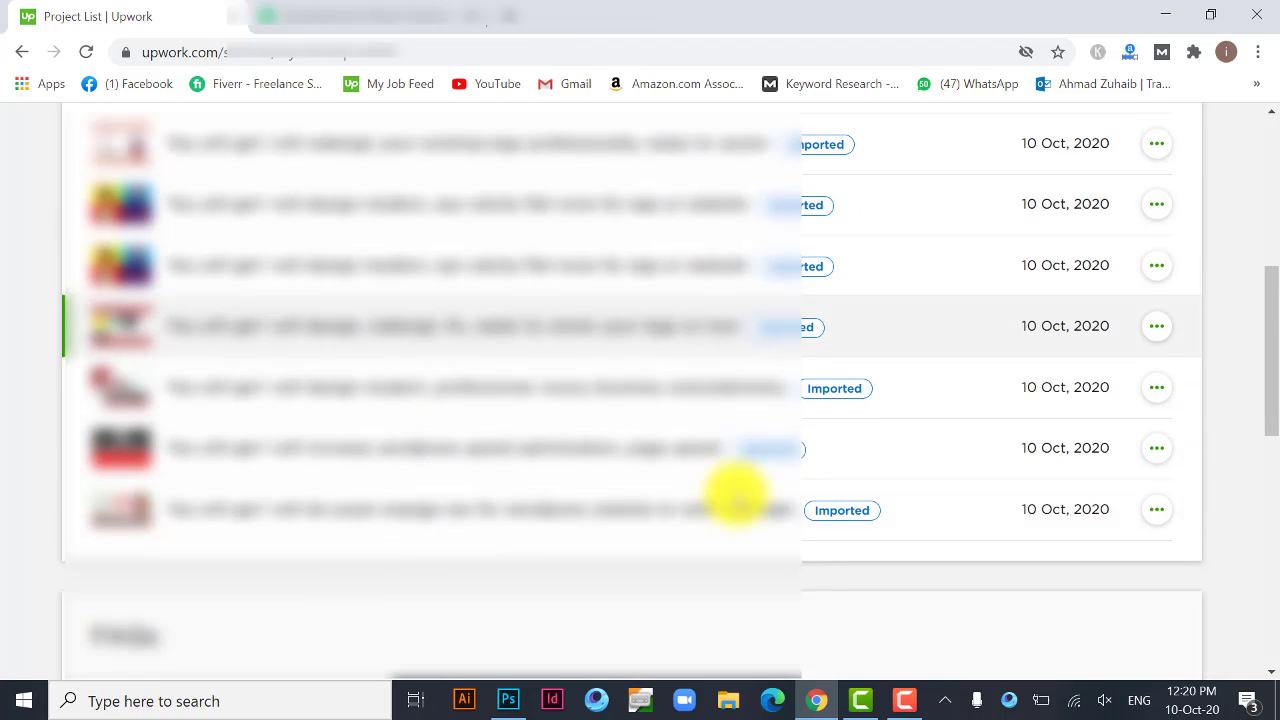
pyautogui.click(903, 700)
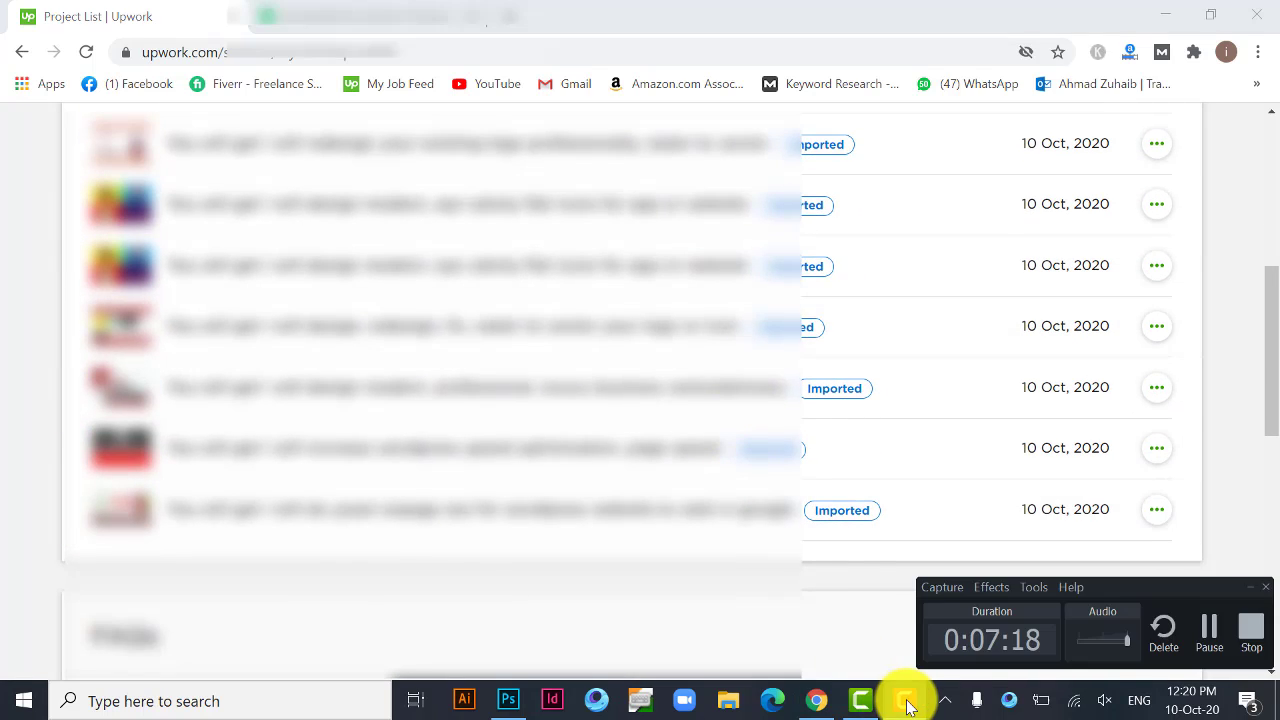
pyautogui.click(1213, 624)
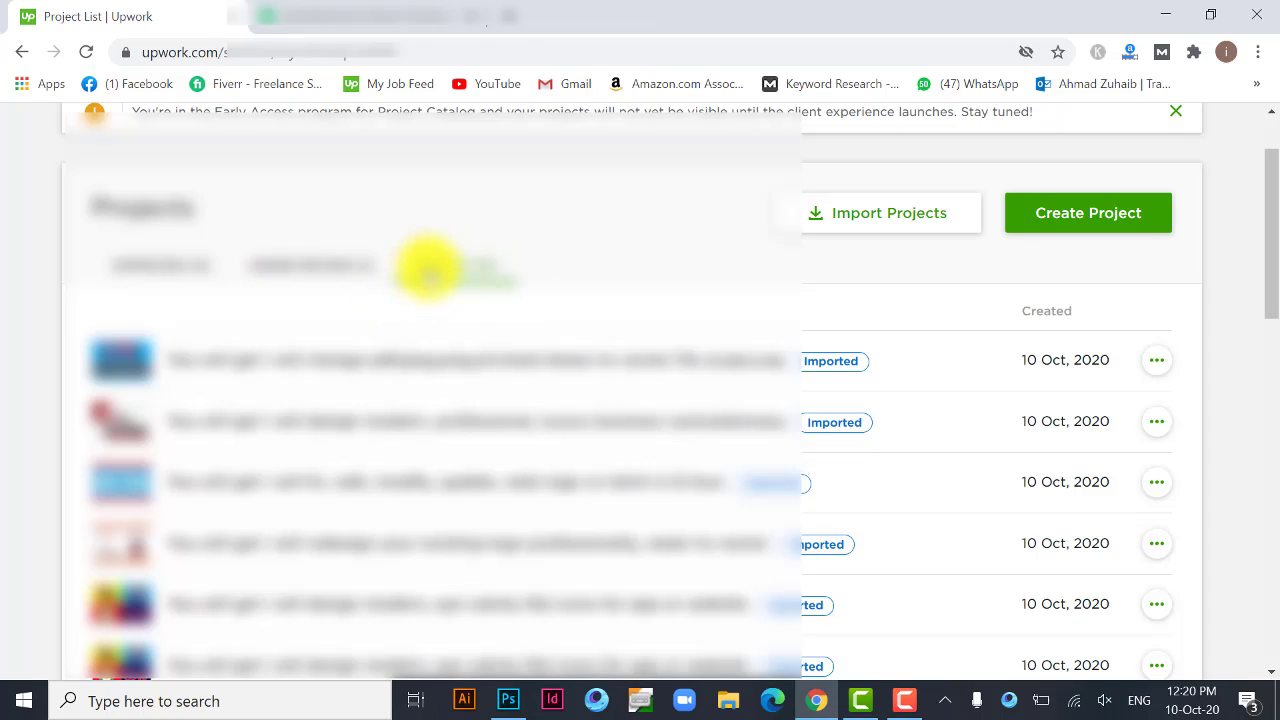
pyautogui.click(462, 274)
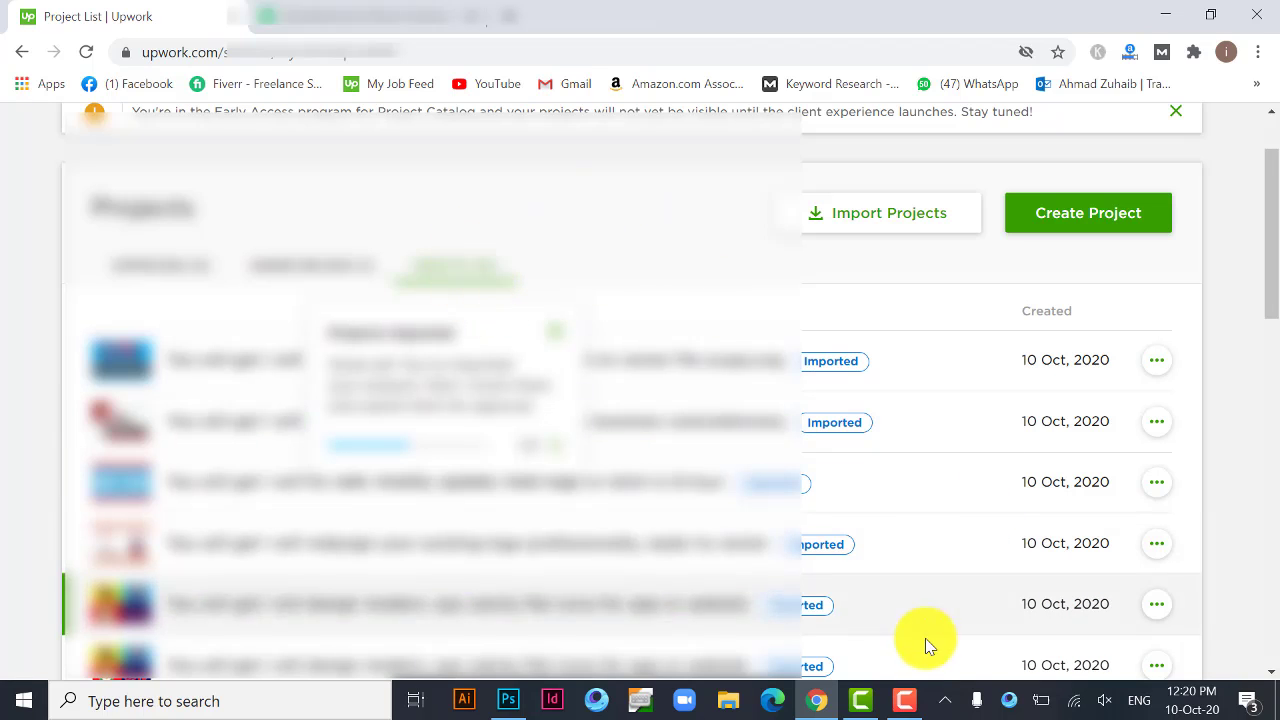
pyautogui.click(985, 697)
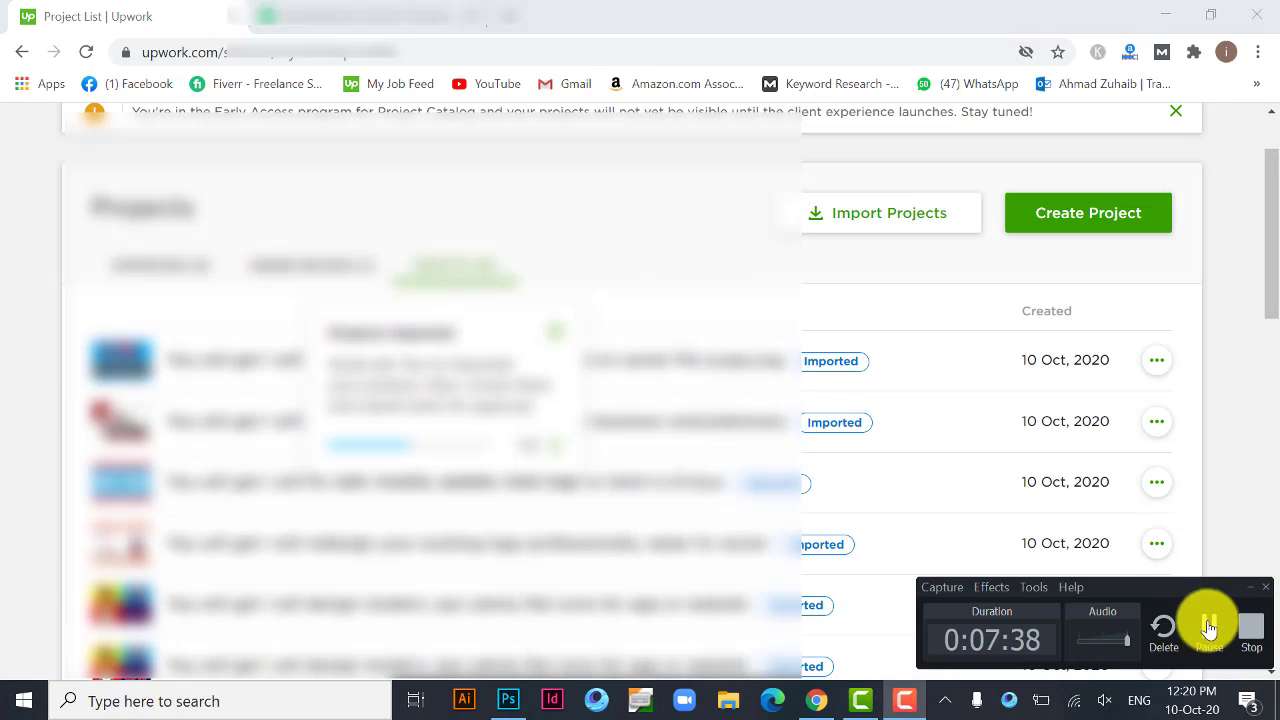
pyautogui.click(1210, 625)
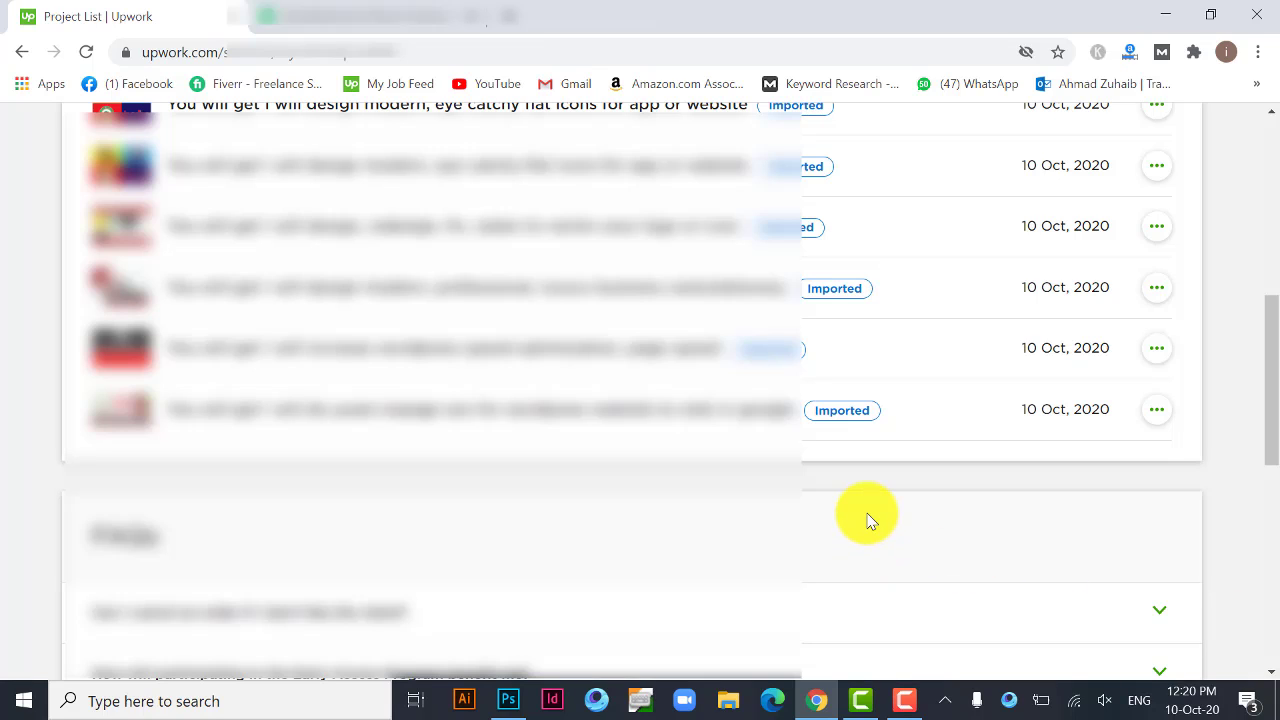
# Remove the last imported project from the list and confirm its removal
pyautogui.scroll(1, 870, 540)
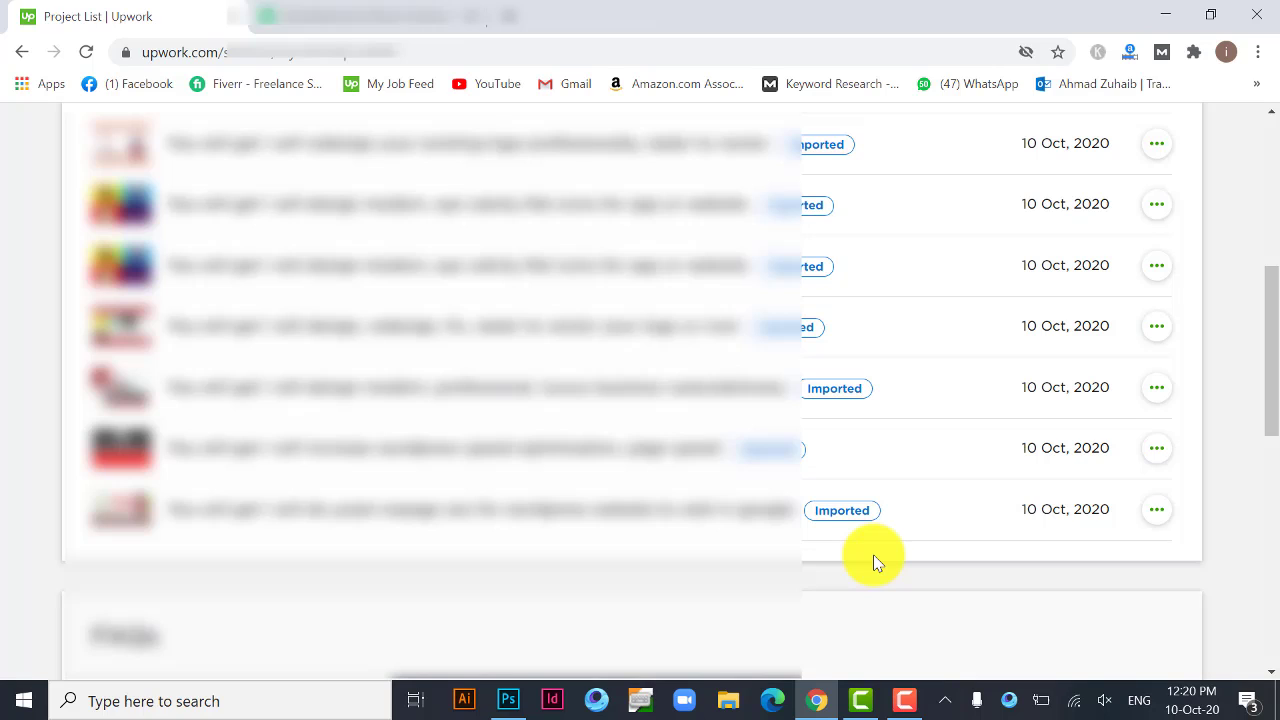
pyautogui.click(1155, 515)
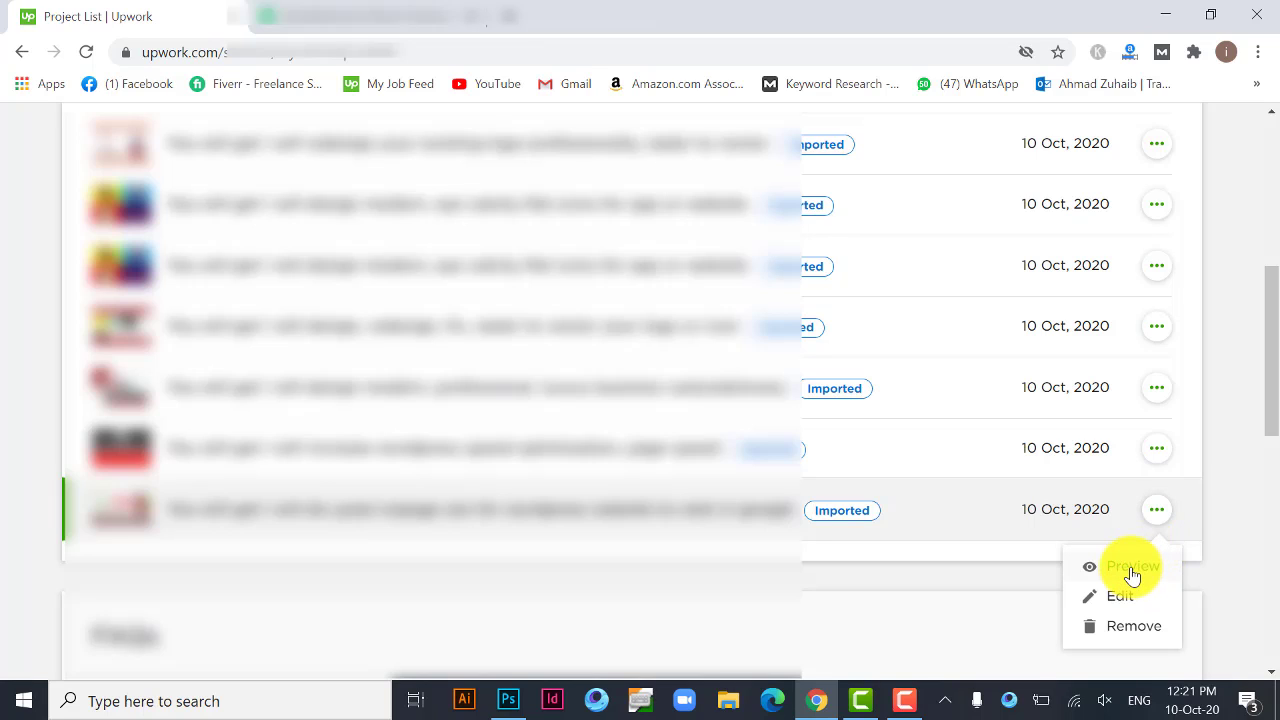
pyautogui.click(1127, 630)
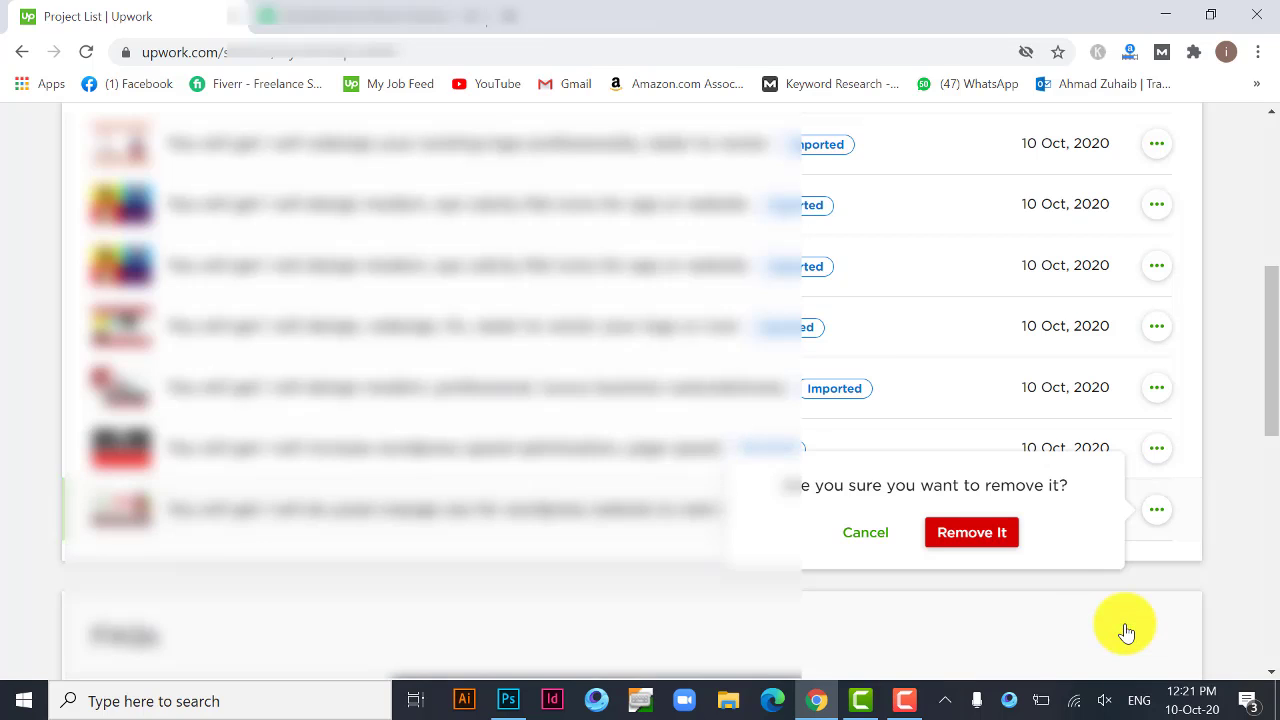
pyautogui.click(990, 535)
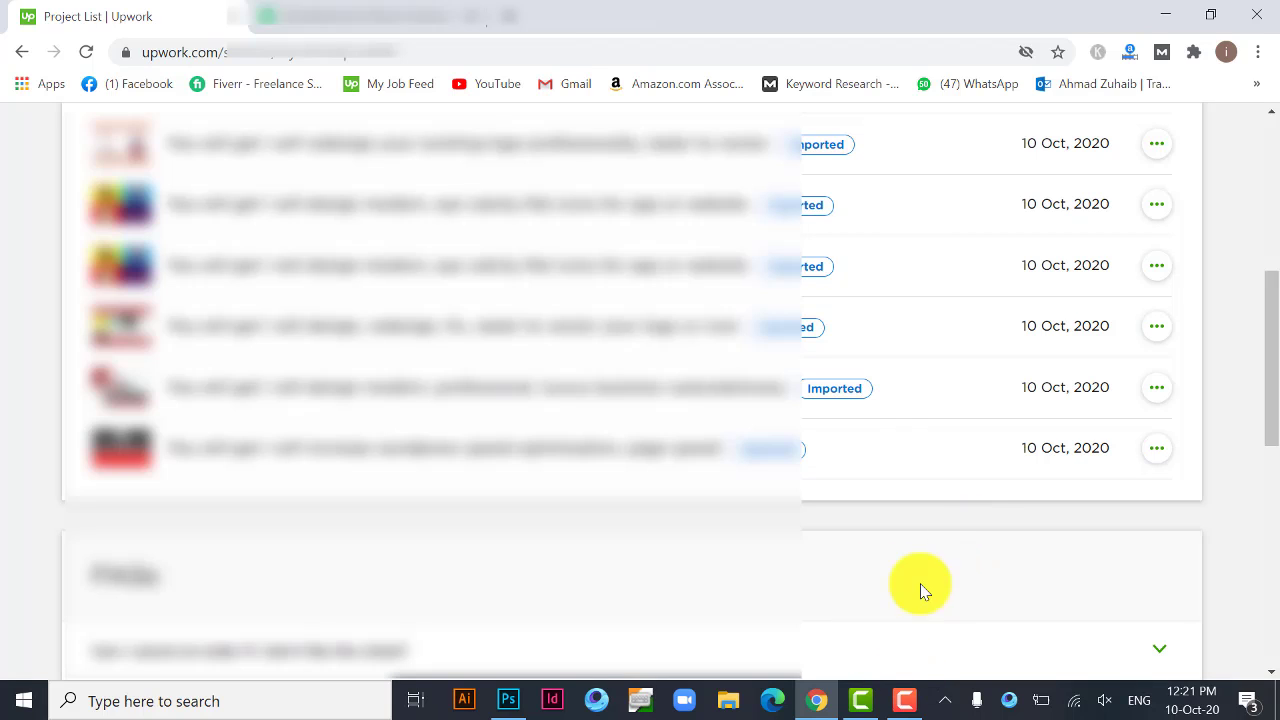
pyautogui.click(906, 698)
pyautogui.click(1210, 626)
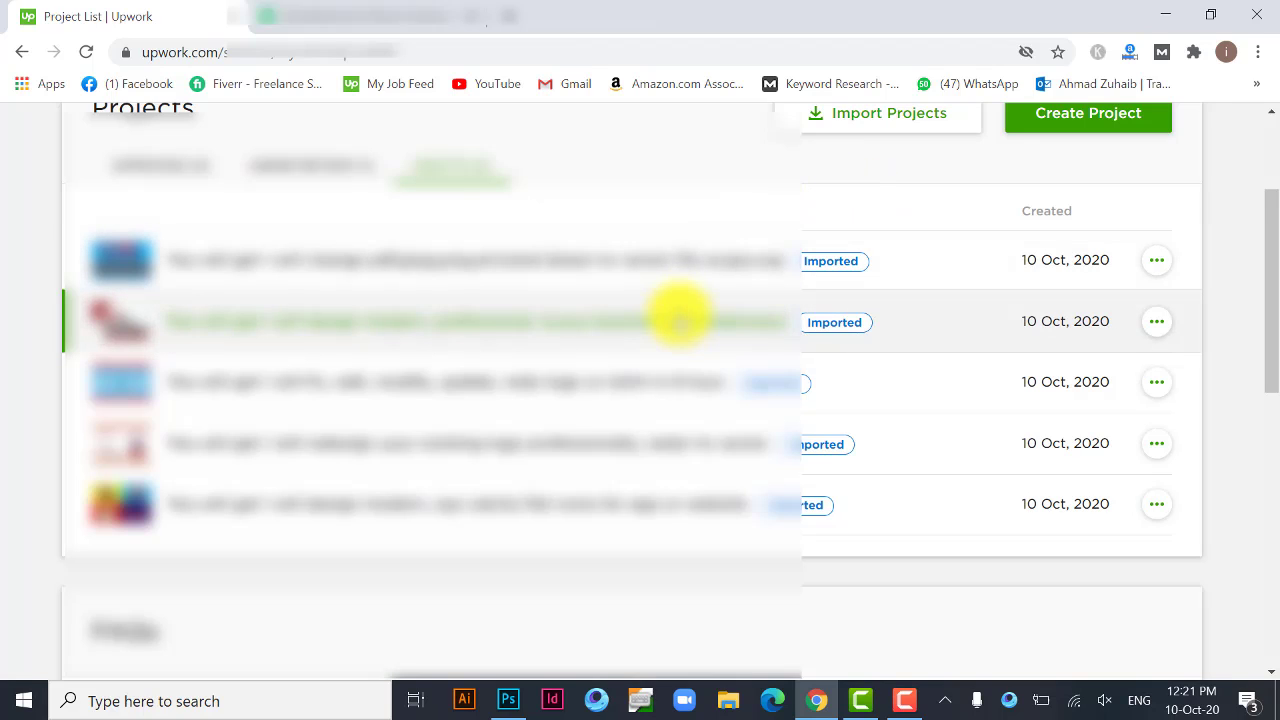
# Open the second imported project in the list for editing
pyautogui.scroll(1, 680, 315)
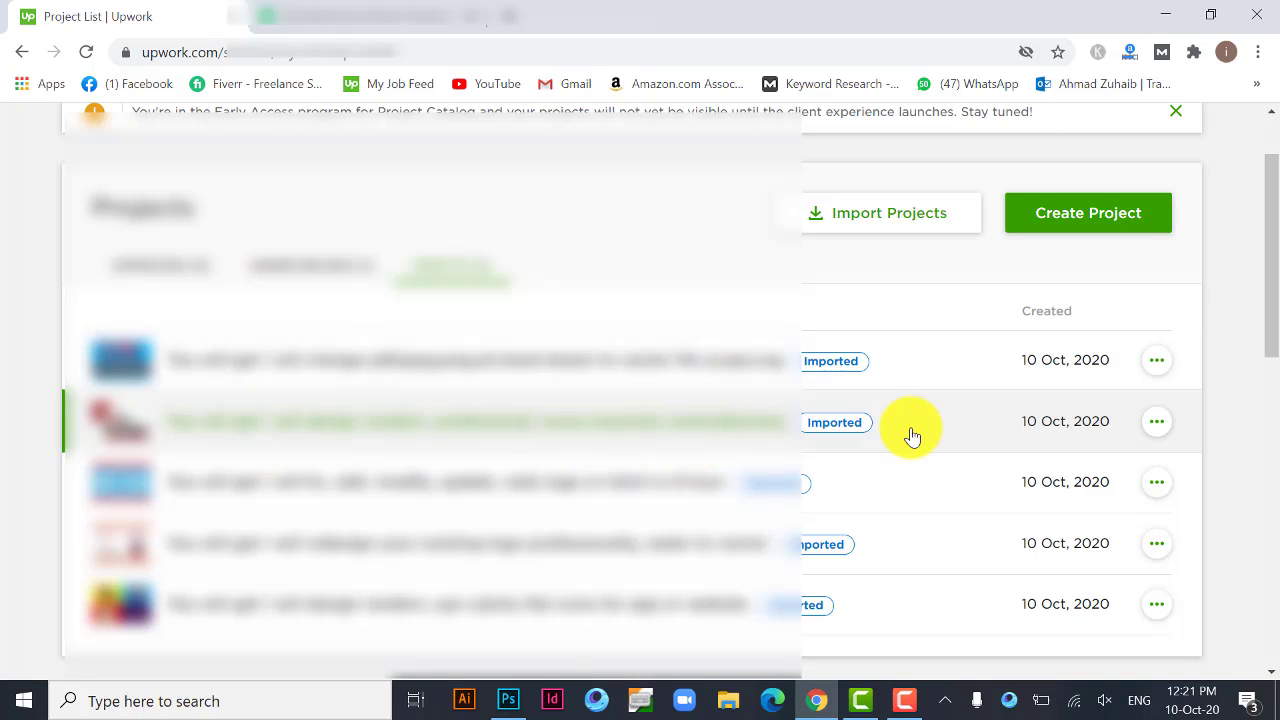
pyautogui.click(1152, 424)
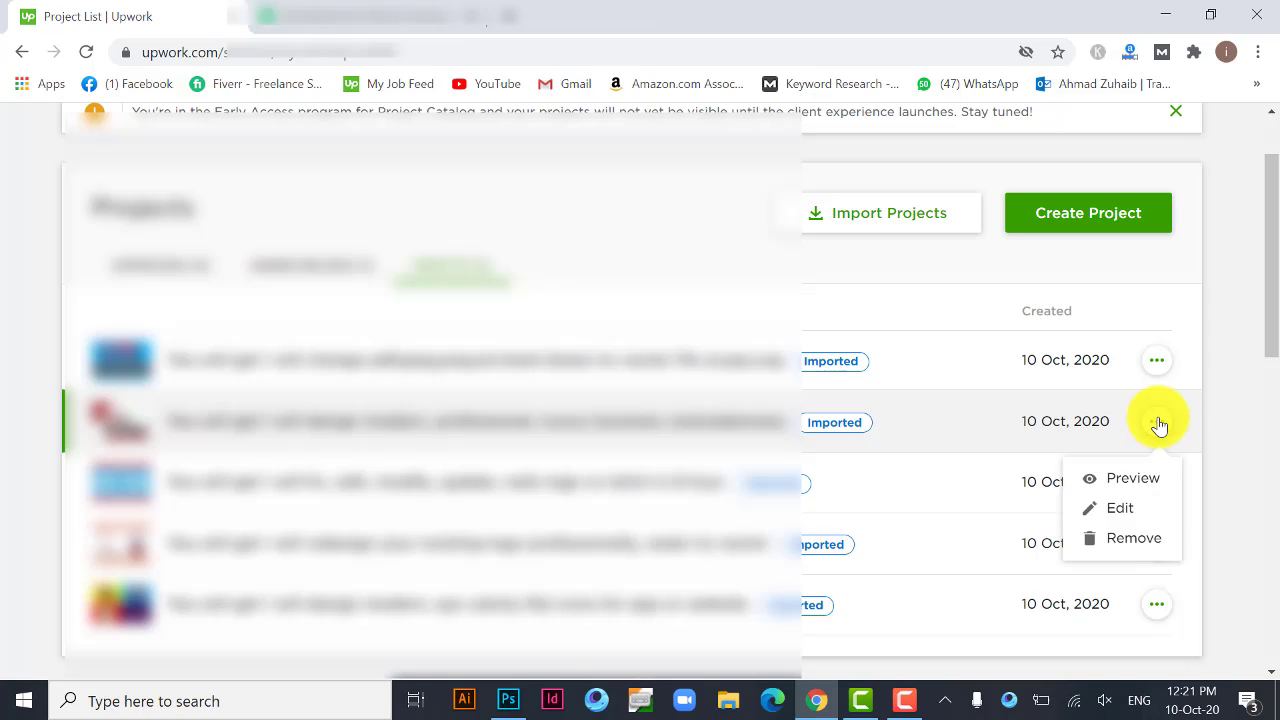
pyautogui.click(1118, 511)
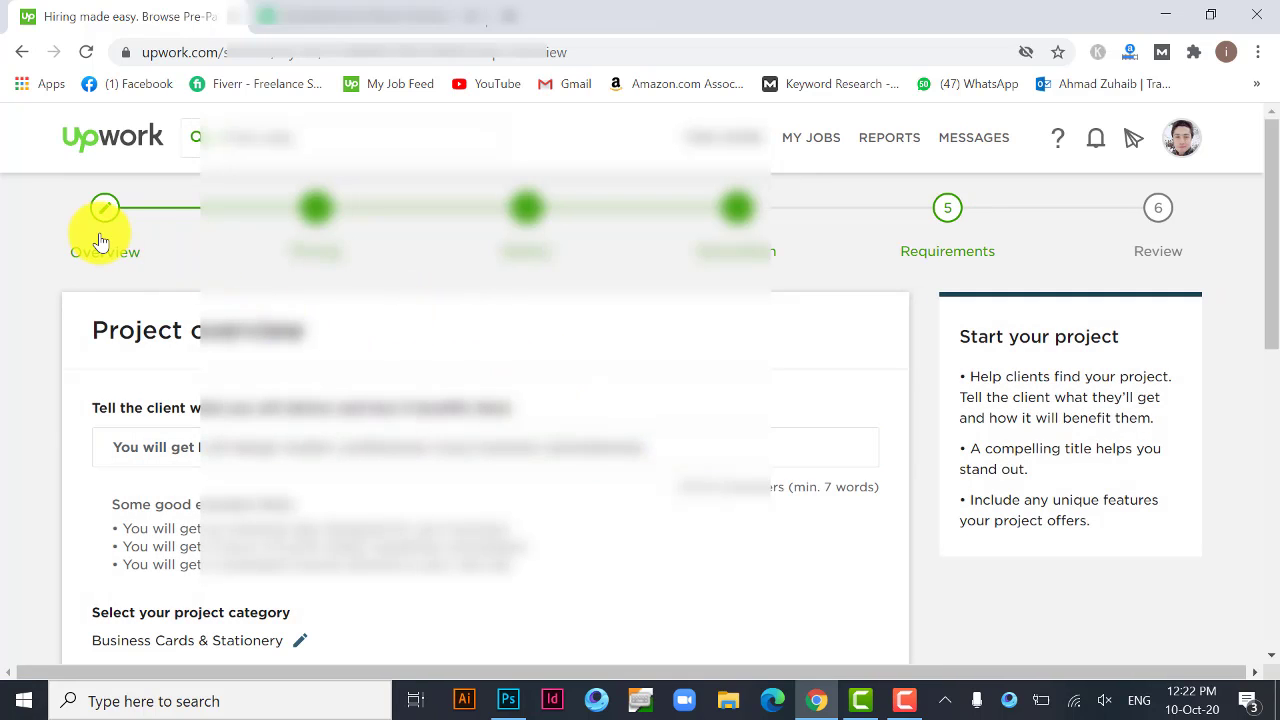
# Examine the project overview's title, example titles, category and optional attributes
pyautogui.click(214, 446)
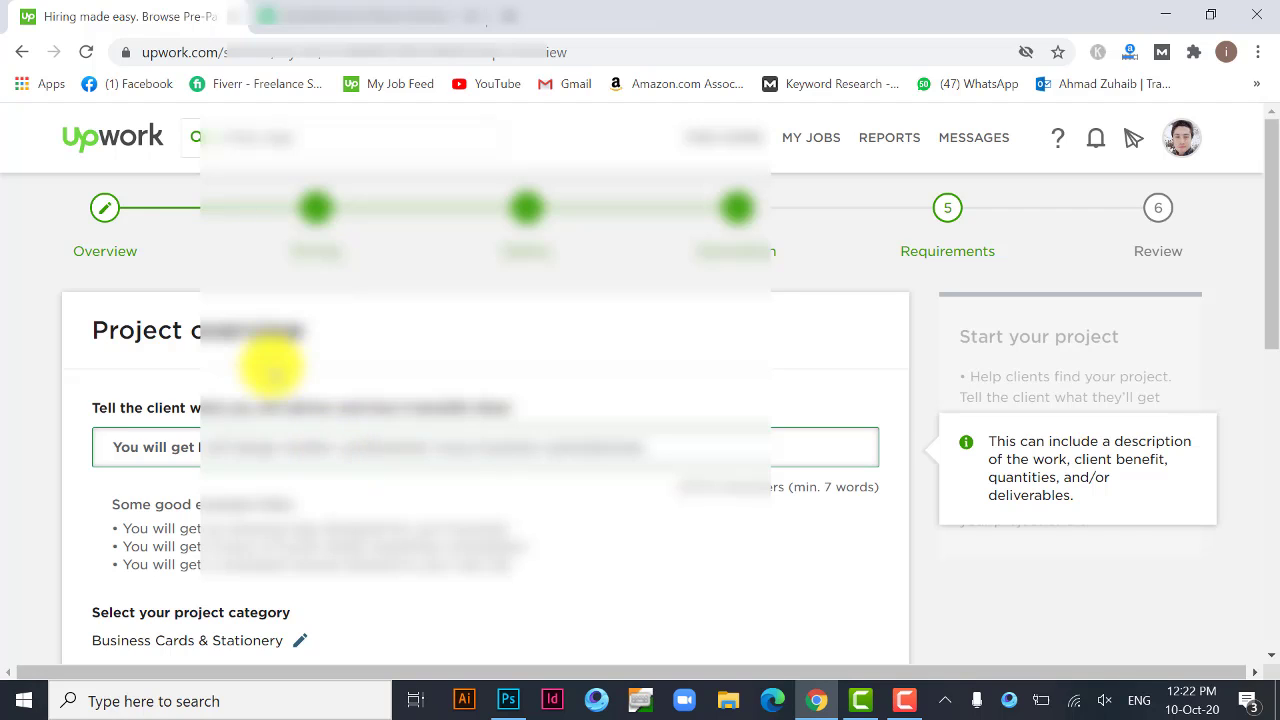
pyautogui.click(265, 360)
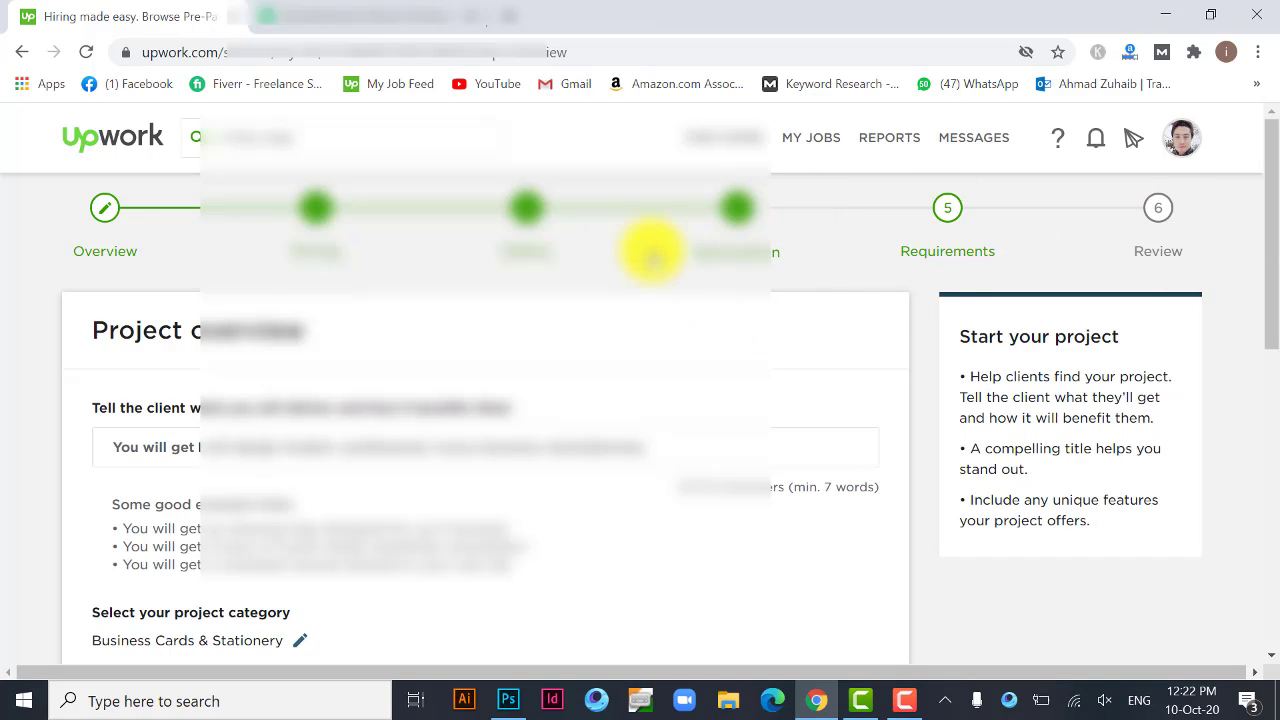
pyautogui.scroll(-2, 514, 271)
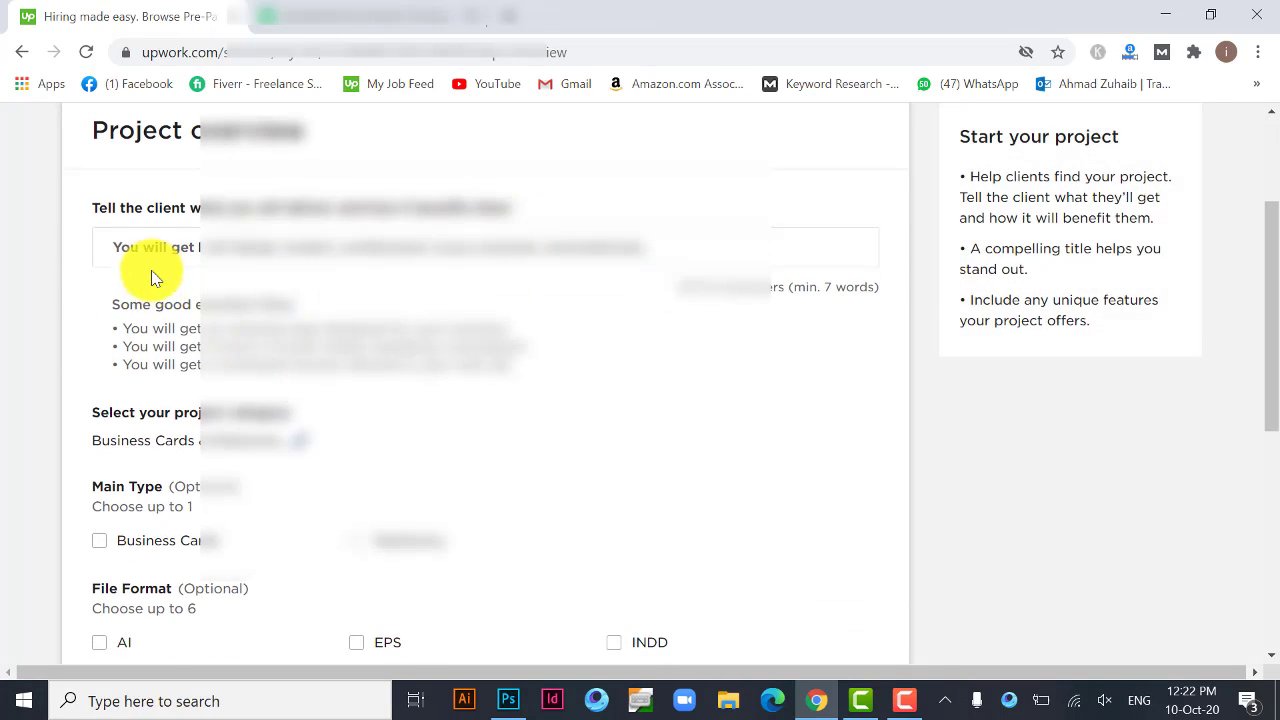
pyautogui.click(122, 247)
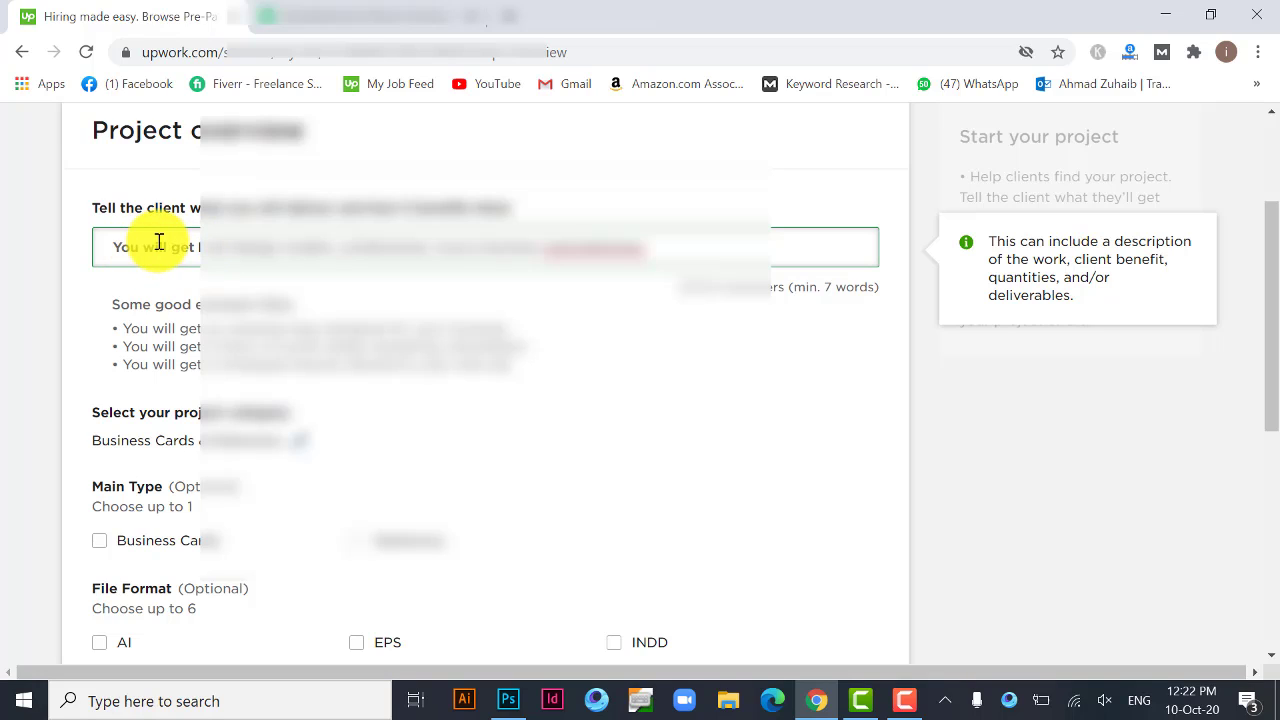
pyautogui.tripleClick(160, 246)
pyautogui.click(182, 248)
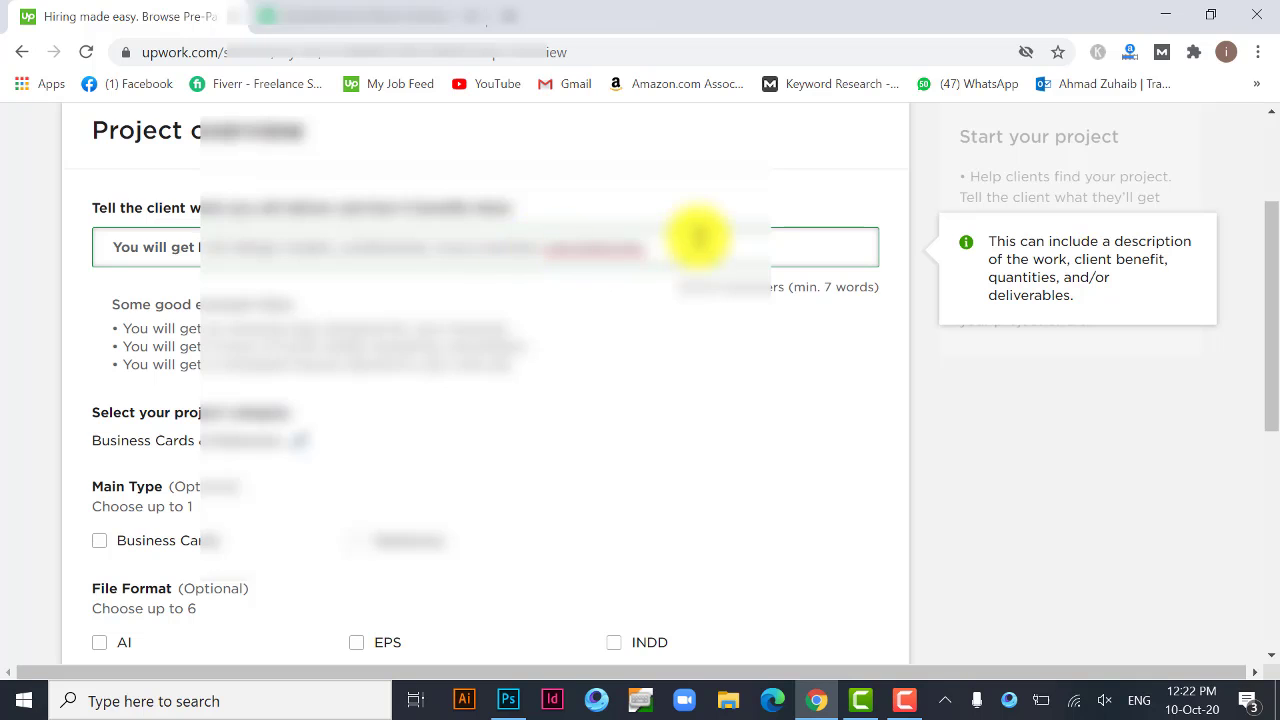
pyautogui.scroll(-1, 604, 246)
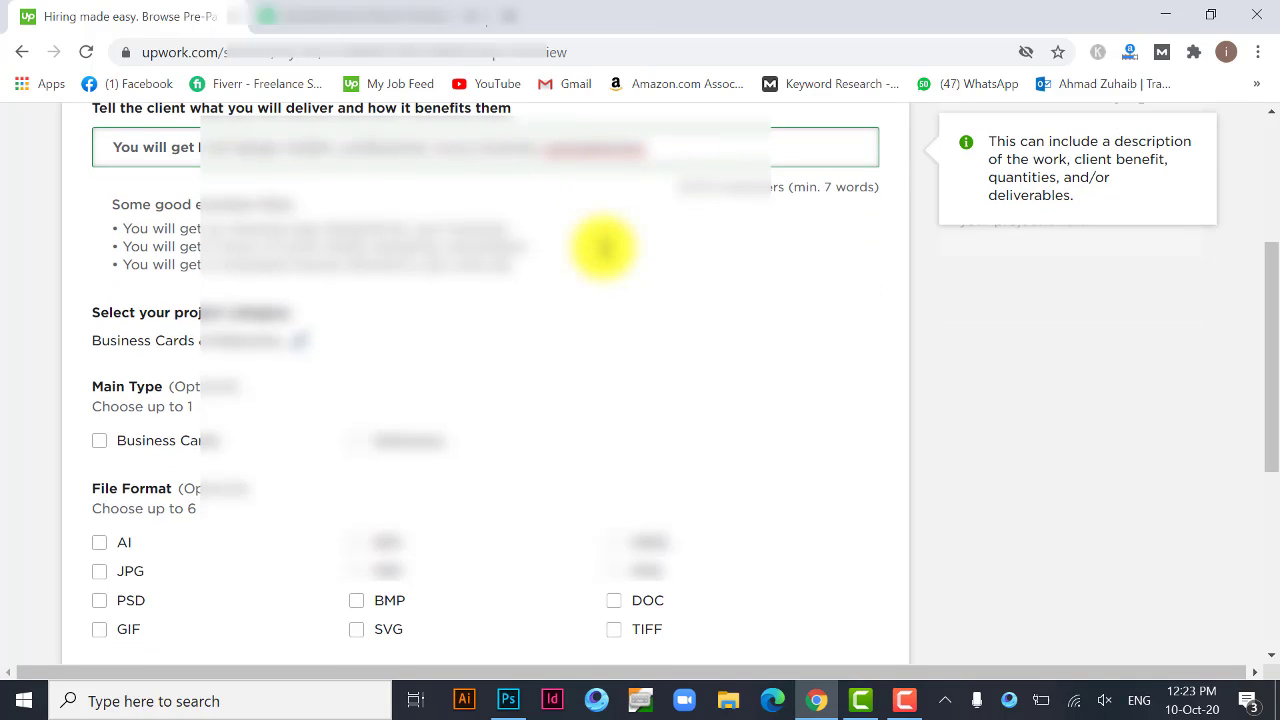
pyautogui.scroll(-1, 215, 210)
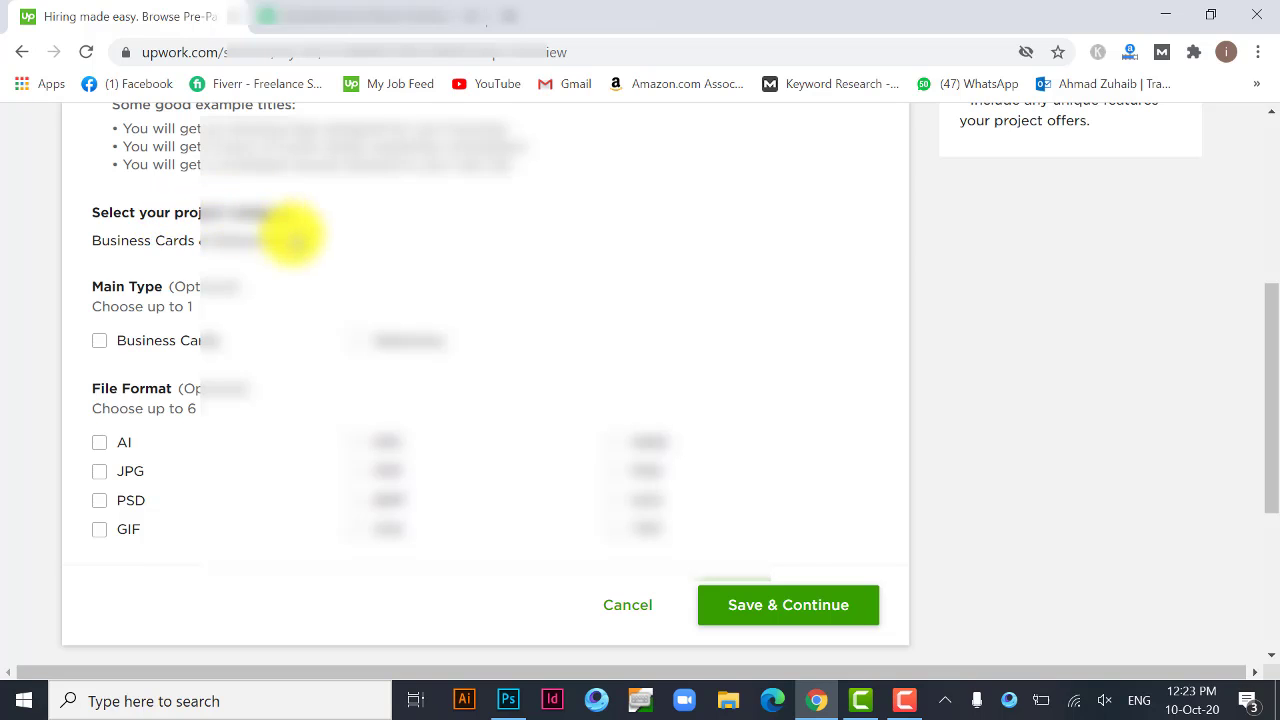
pyautogui.moveTo(300, 240)
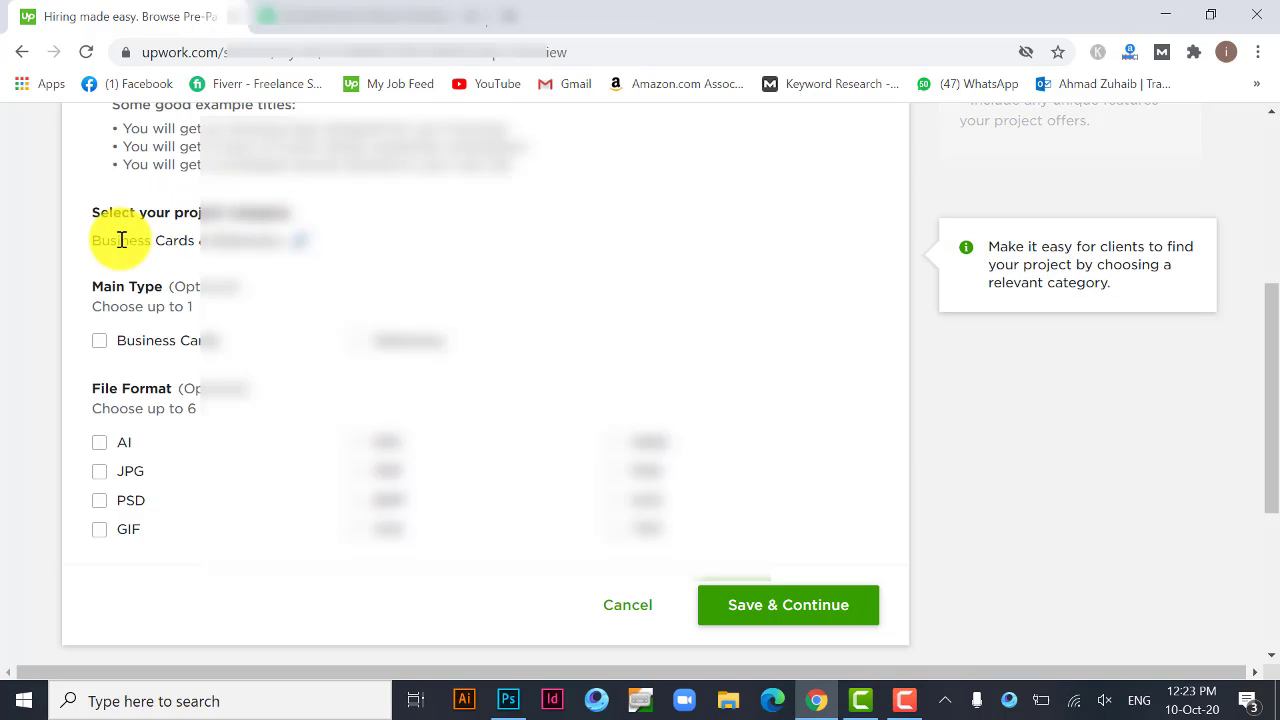
pyautogui.scroll(2, 300, 420)
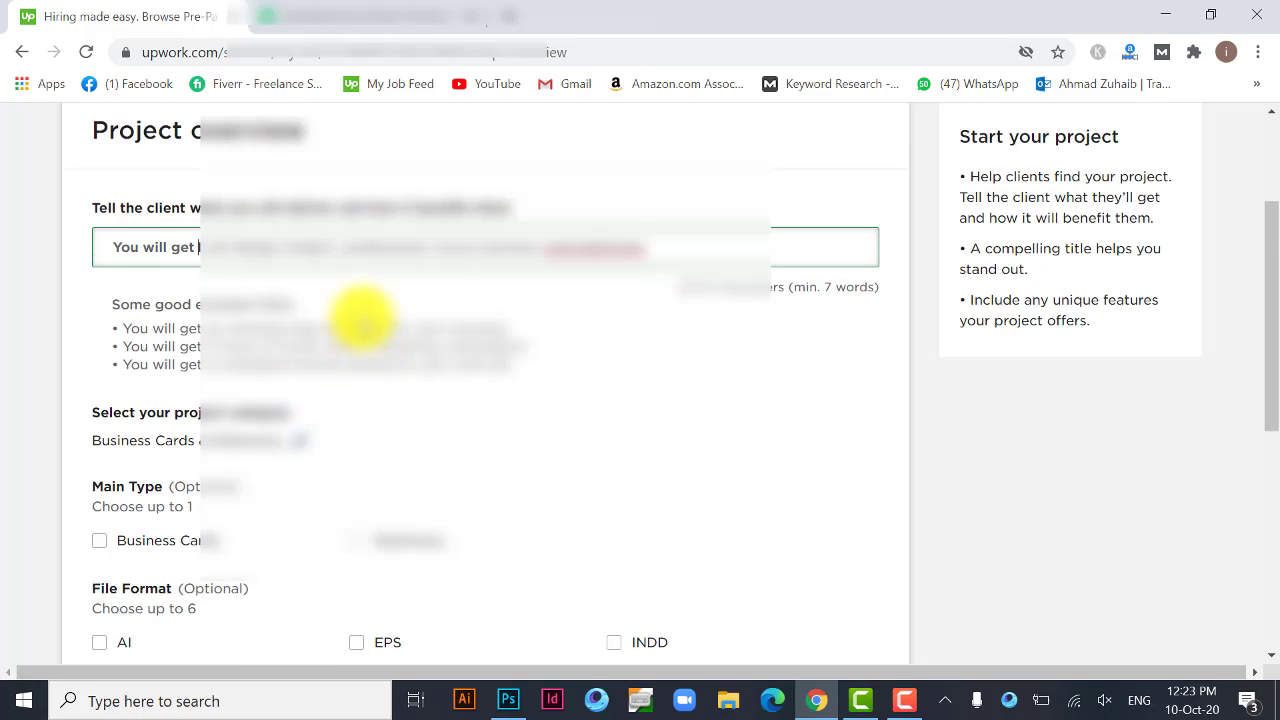
pyautogui.scroll(-1, 330, 300)
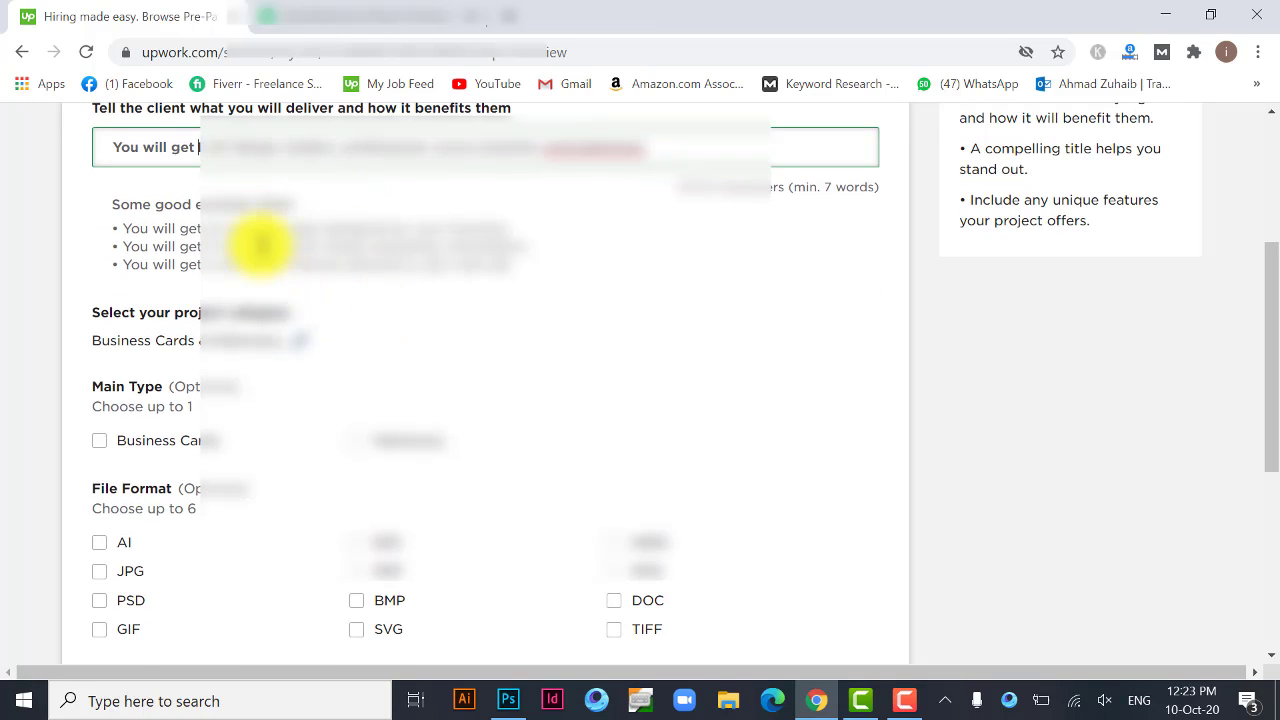
pyautogui.moveTo(125, 343)
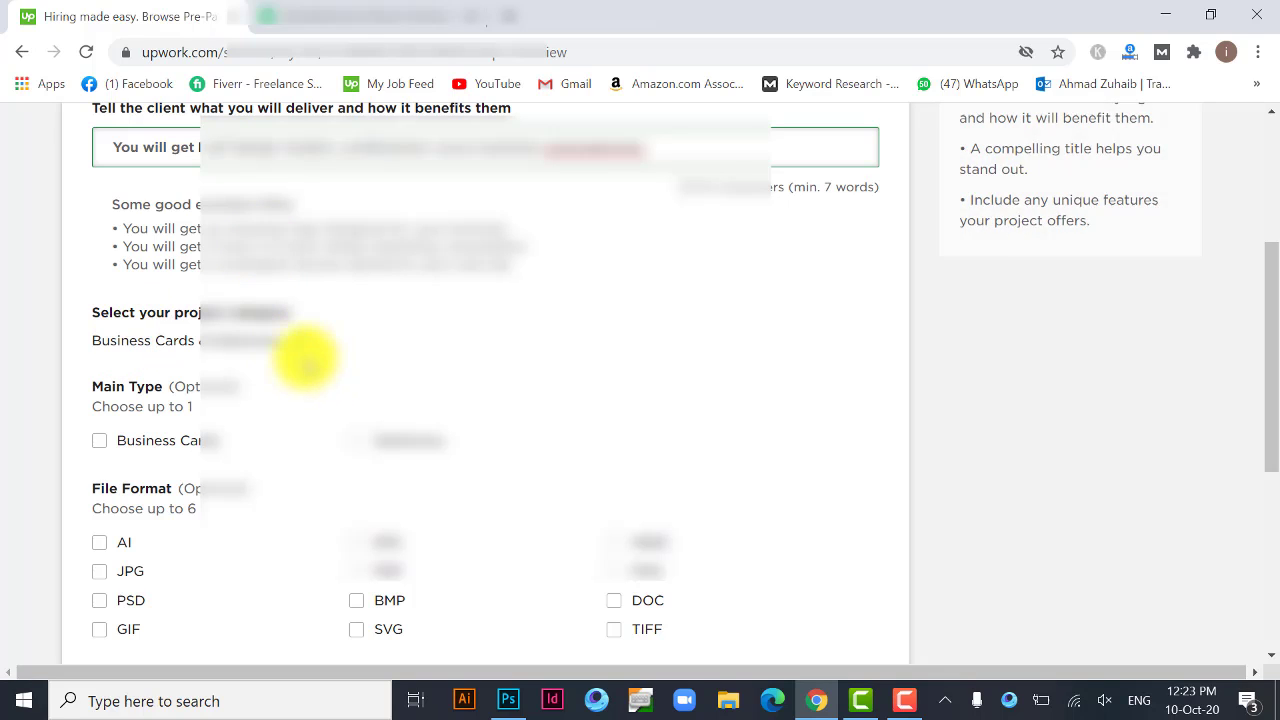
# Set the project's main type to Business Cards
pyautogui.scroll(-1, 306, 350)
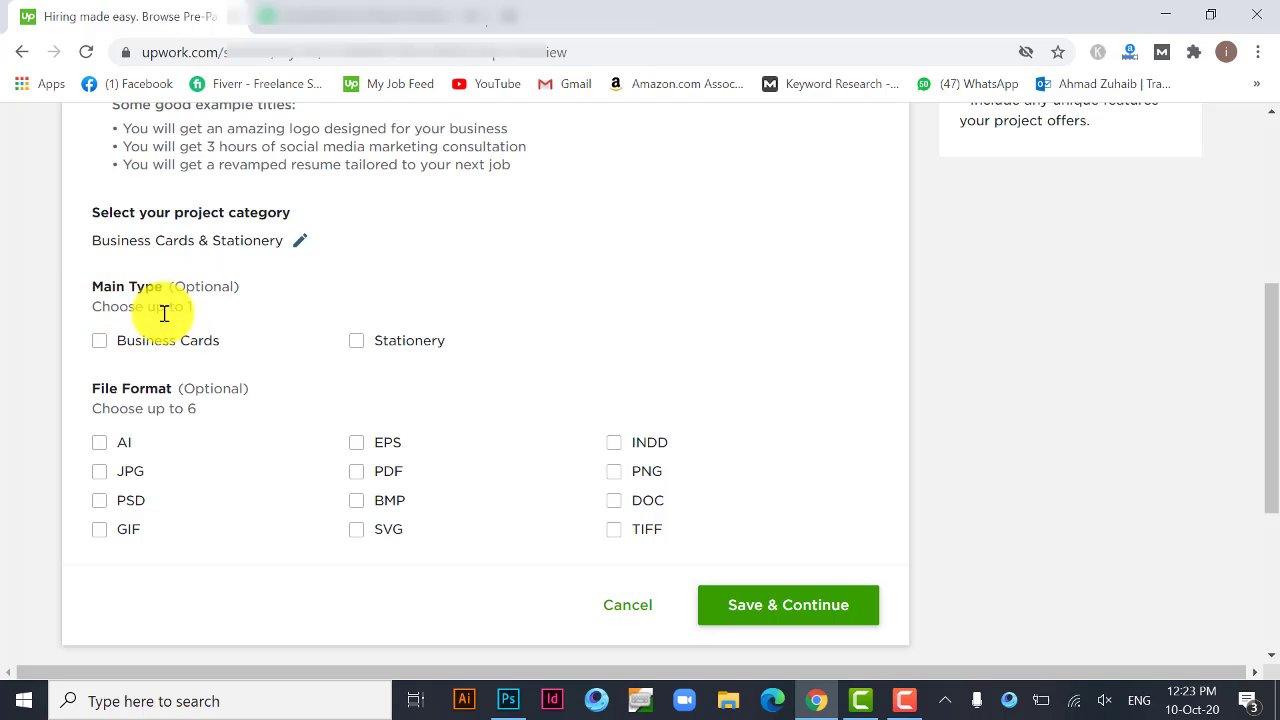
pyautogui.click(207, 341)
pyautogui.scroll(-1, 207, 341)
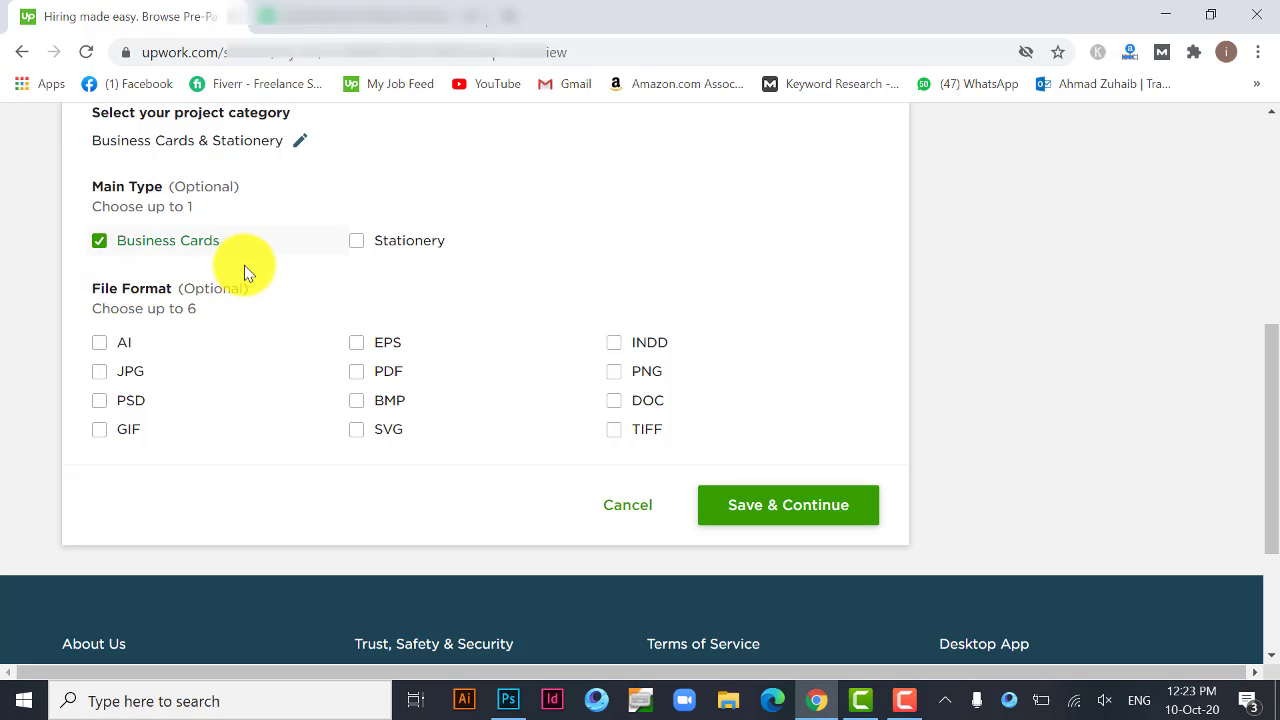
# Set the project's file formats to AI, JPG, PSD, EPS, PDF and PNG, and save the overview
pyautogui.click(127, 345)
pyautogui.click(129, 372)
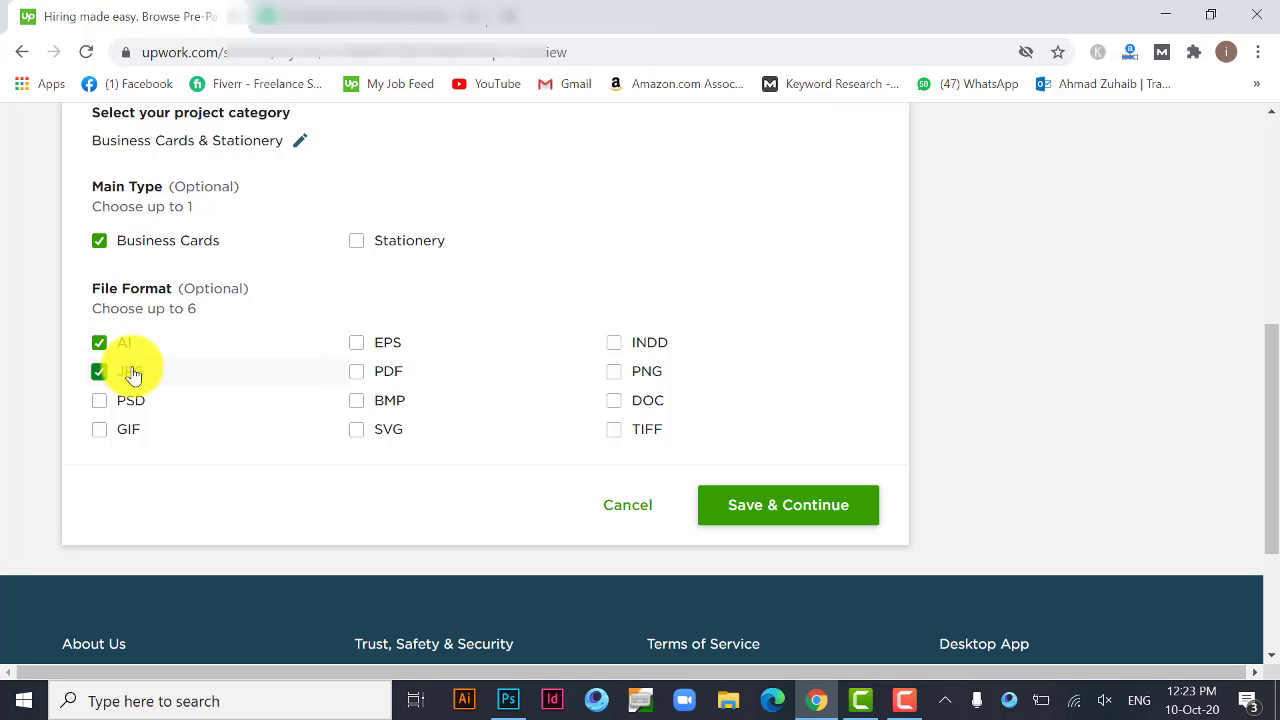
pyautogui.click(129, 402)
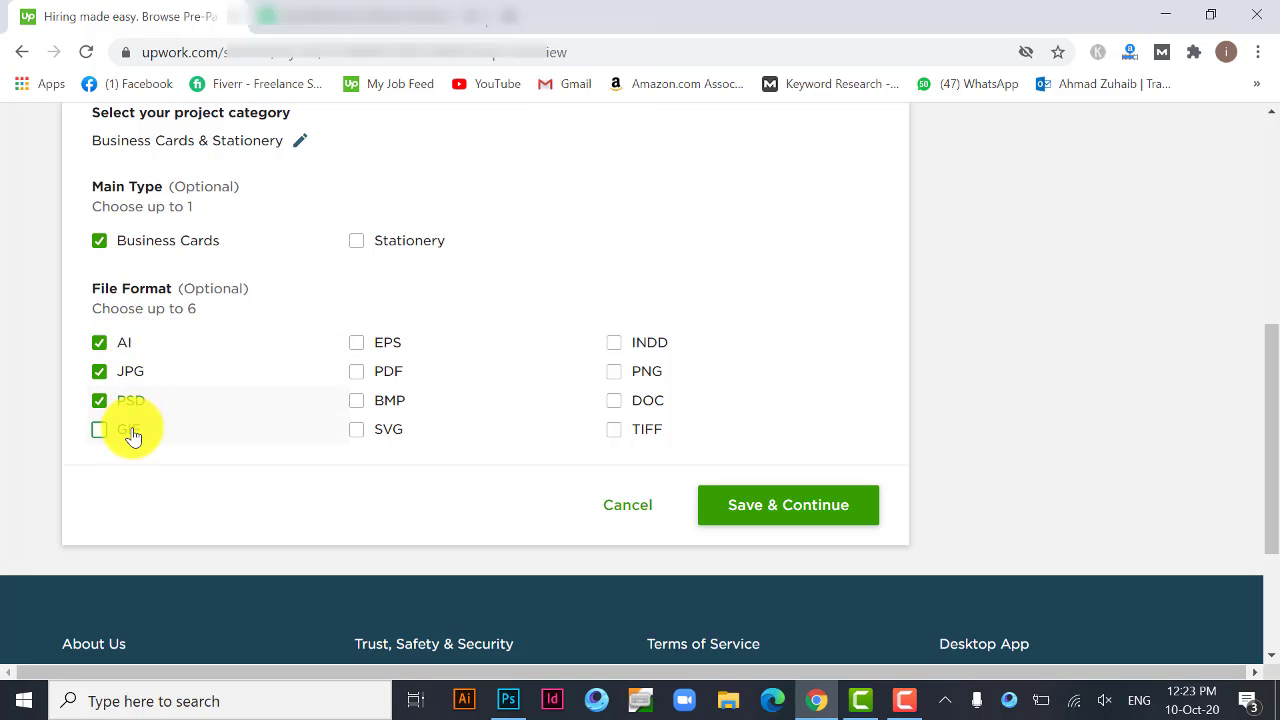
pyautogui.click(385, 346)
pyautogui.click(389, 373)
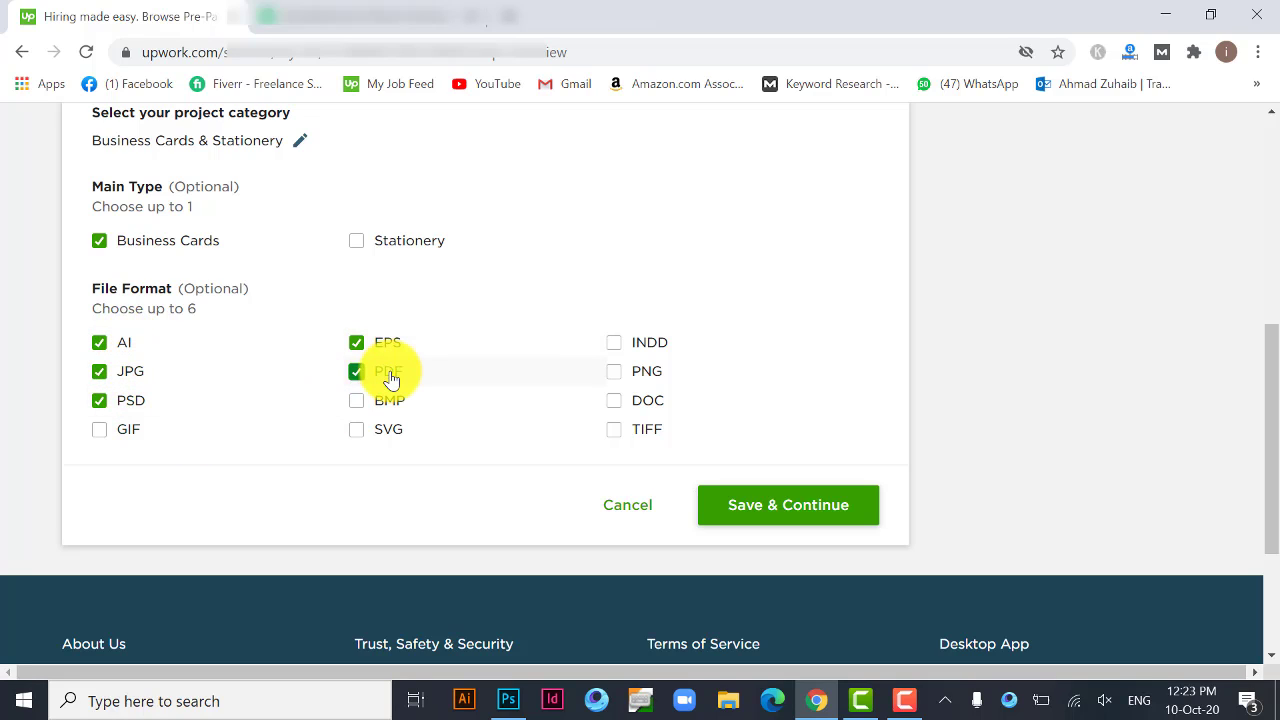
pyautogui.click(392, 431)
pyautogui.click(642, 376)
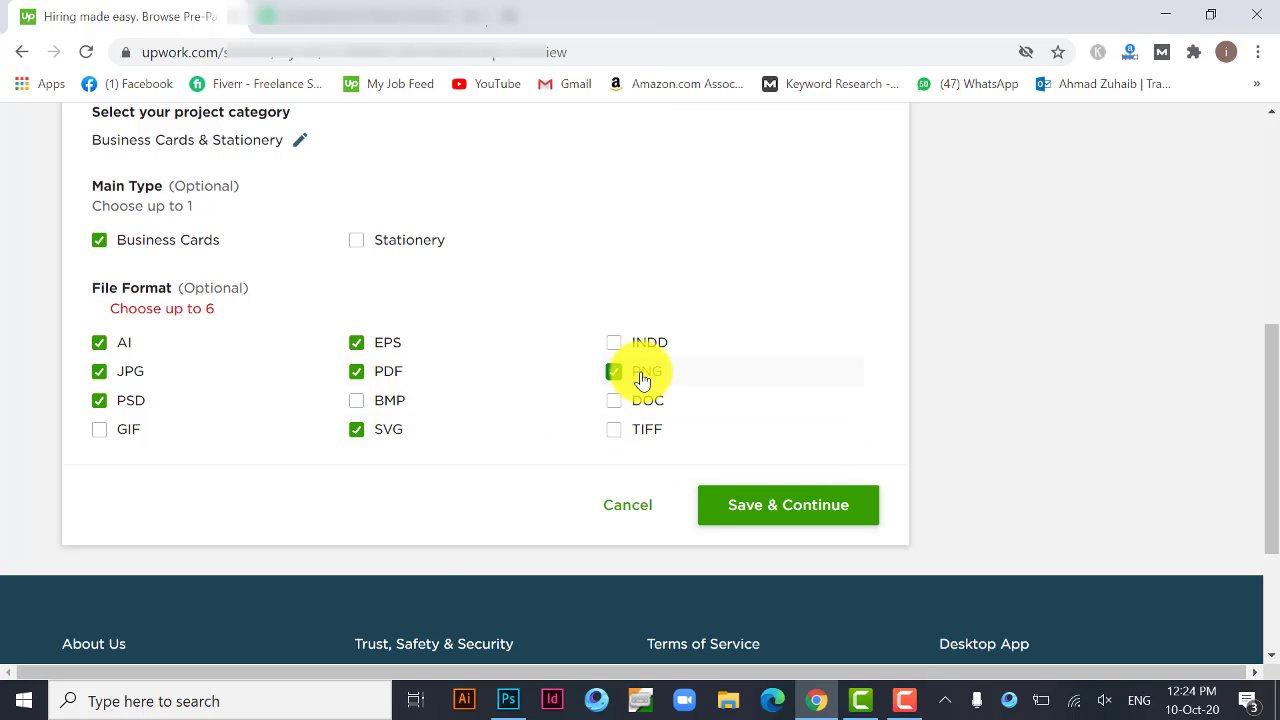
pyautogui.click(466, 415)
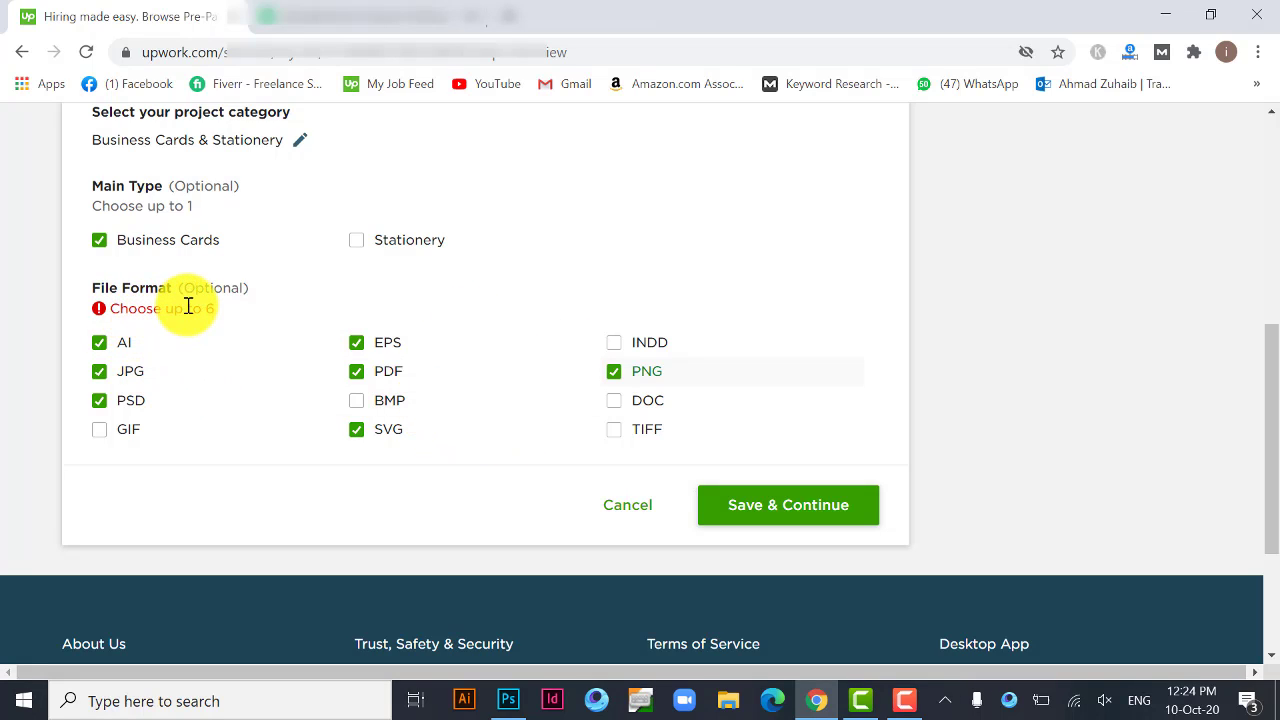
pyautogui.click(388, 433)
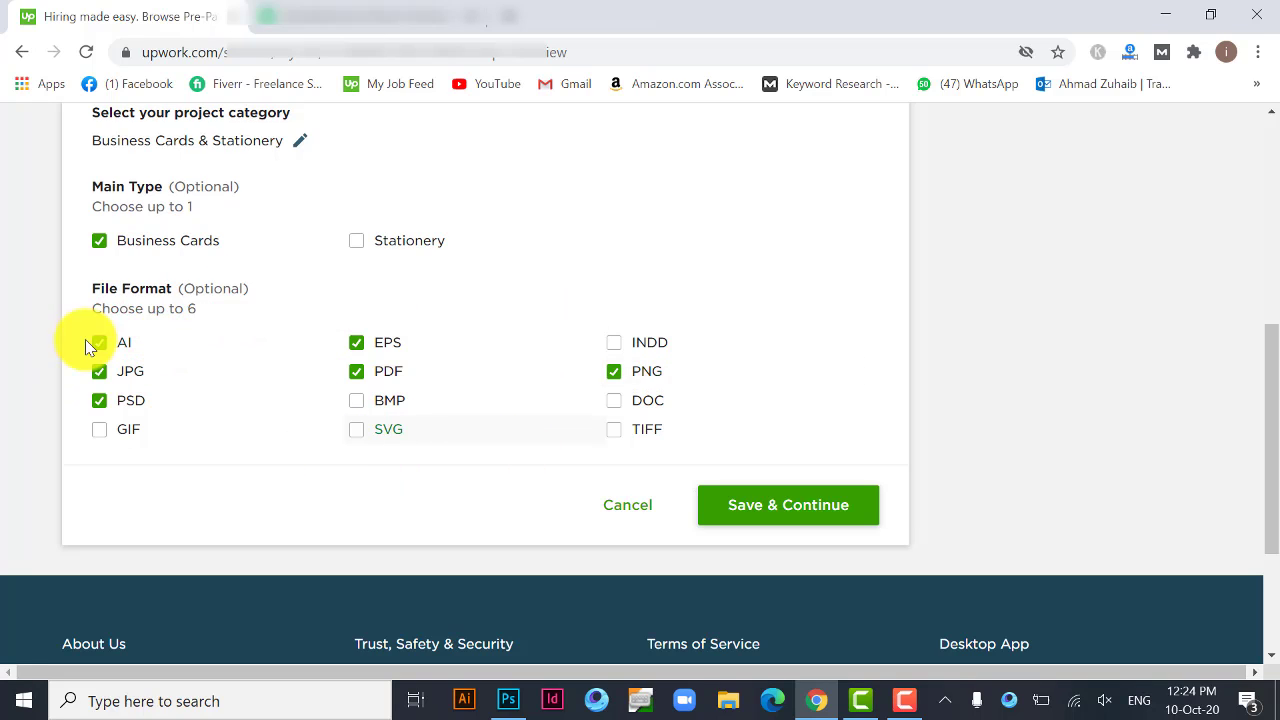
pyautogui.click(765, 506)
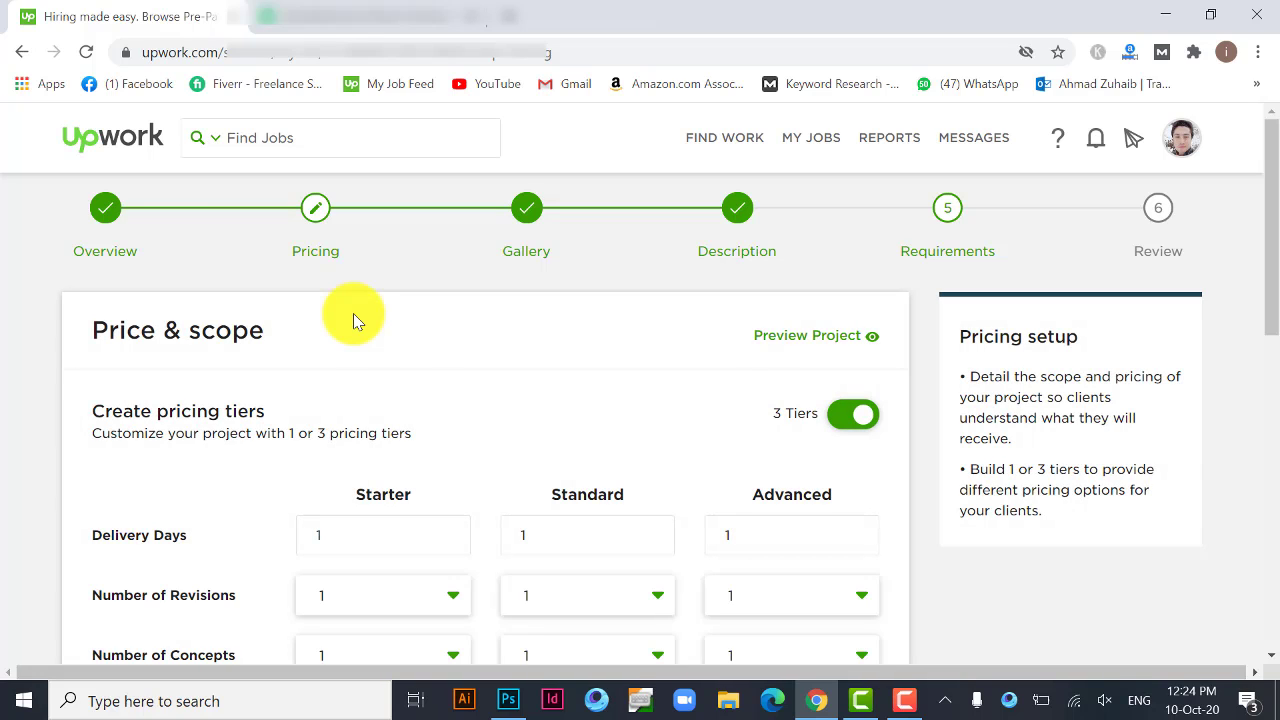
# Examine the delivery days of the Starter, Standard and Advanced pricing tiers
pyautogui.scroll(-1, 551, 335)
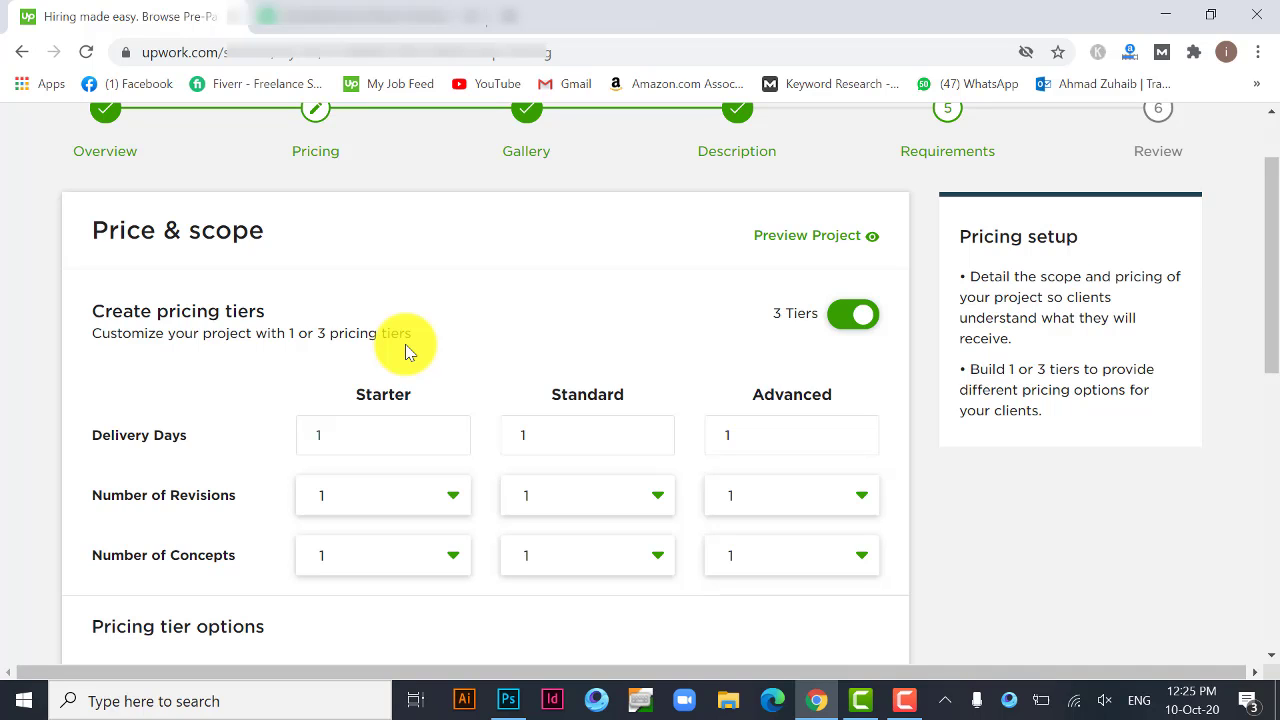
pyautogui.click(594, 432)
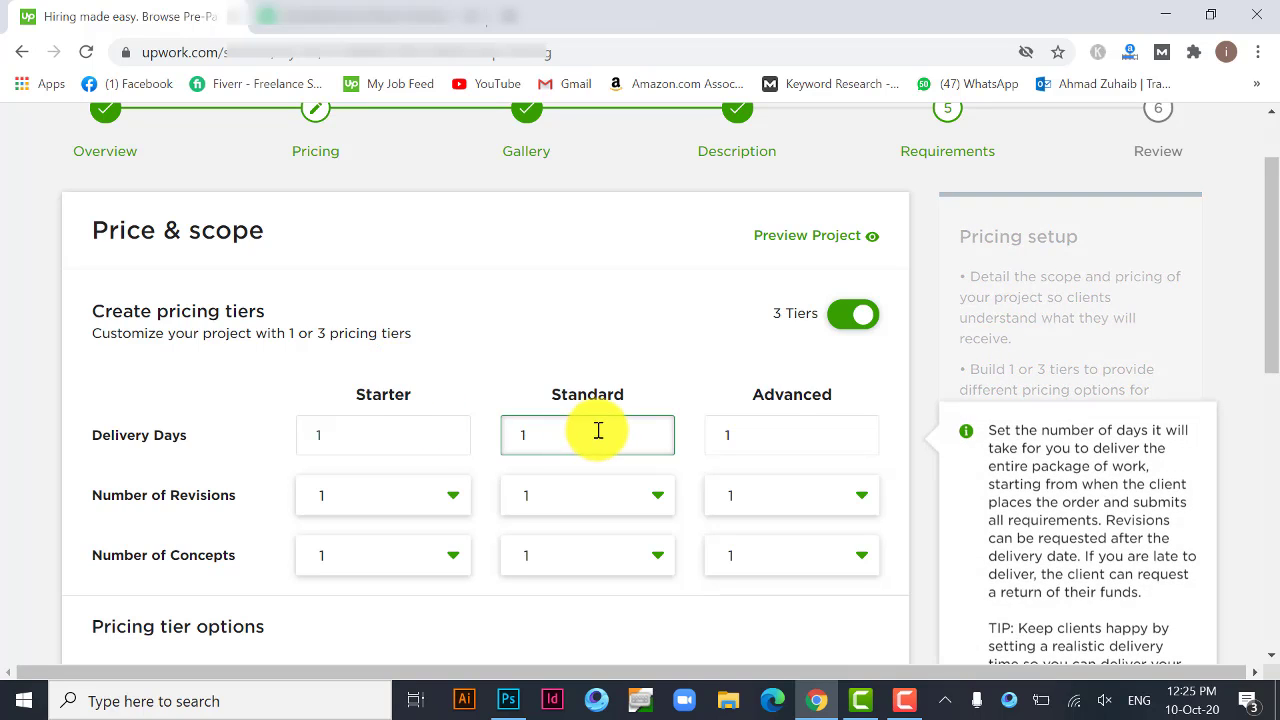
pyautogui.click(771, 432)
pyautogui.click(585, 292)
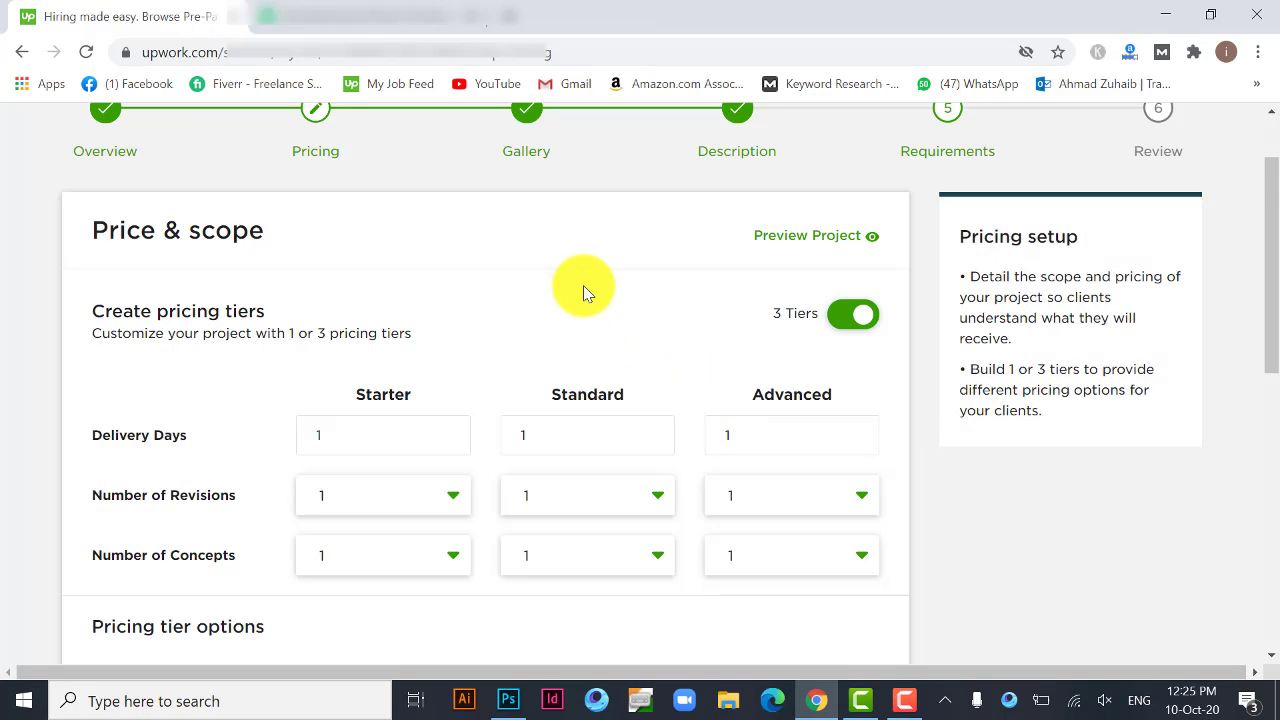
pyautogui.click(371, 449)
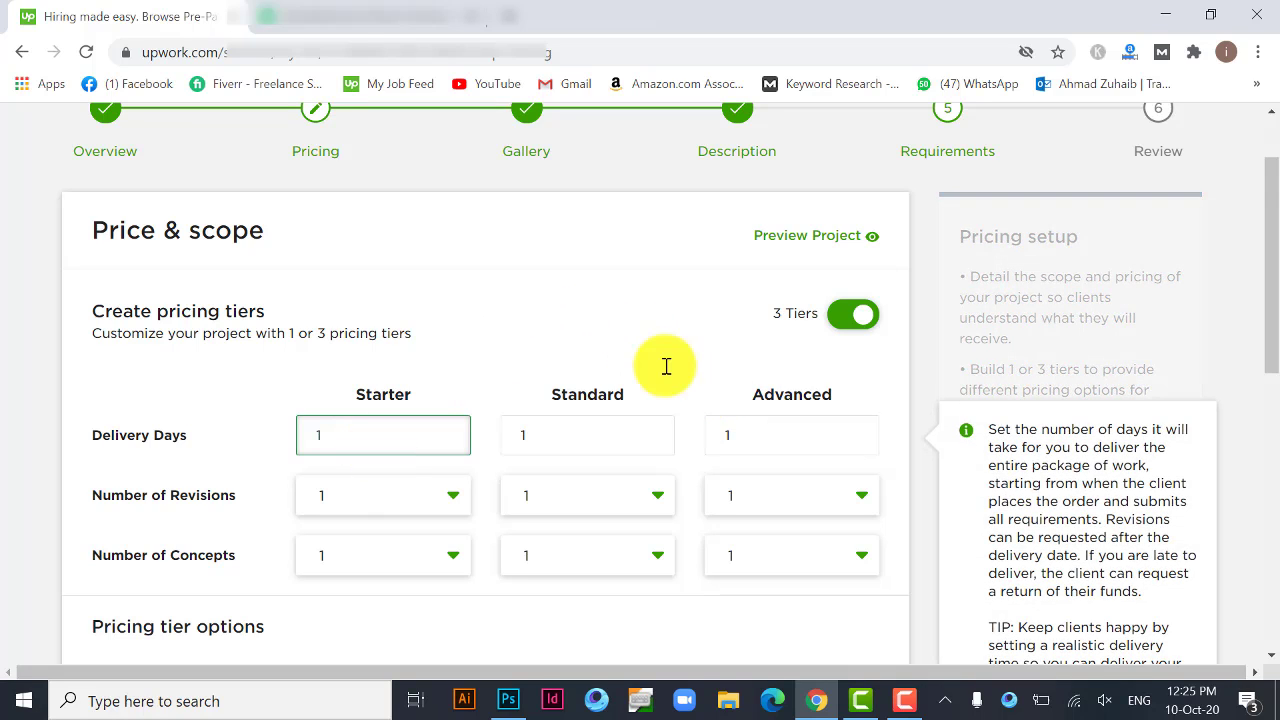
# Switch the project's pricing to a single tier, and restore the three tiers
pyautogui.click(850, 325)
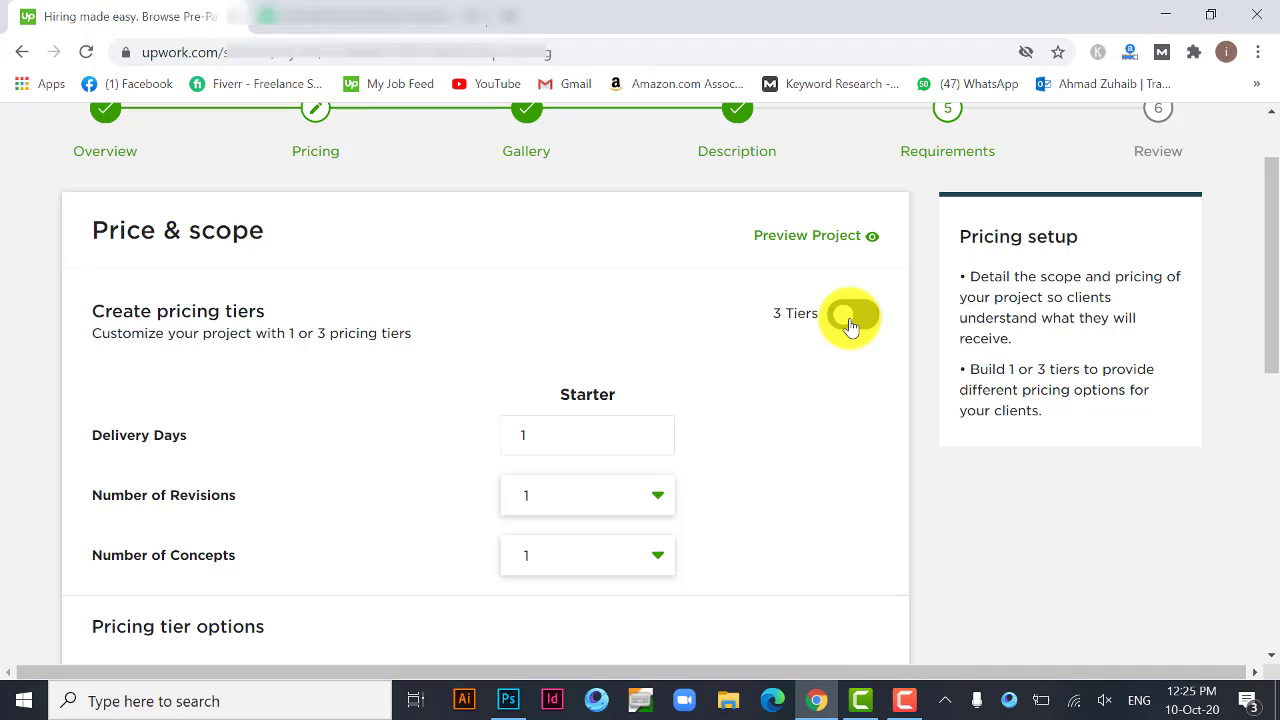
pyautogui.click(545, 425)
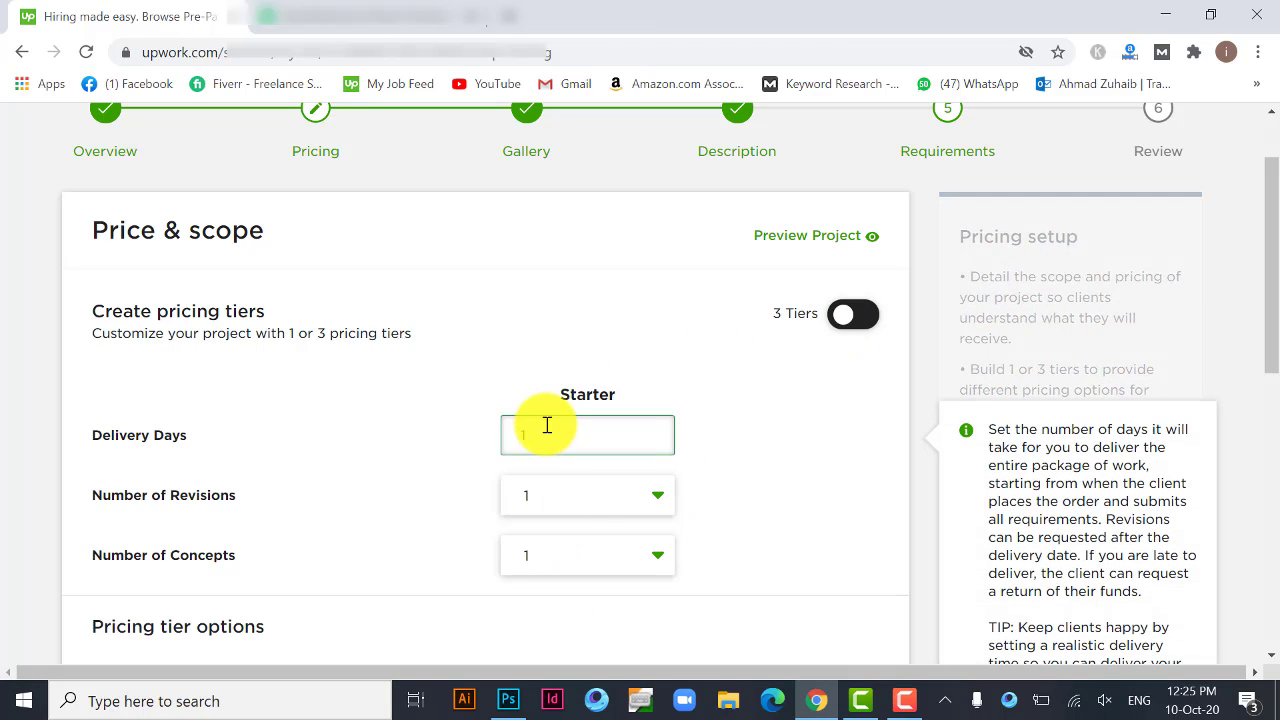
pyautogui.click(583, 394)
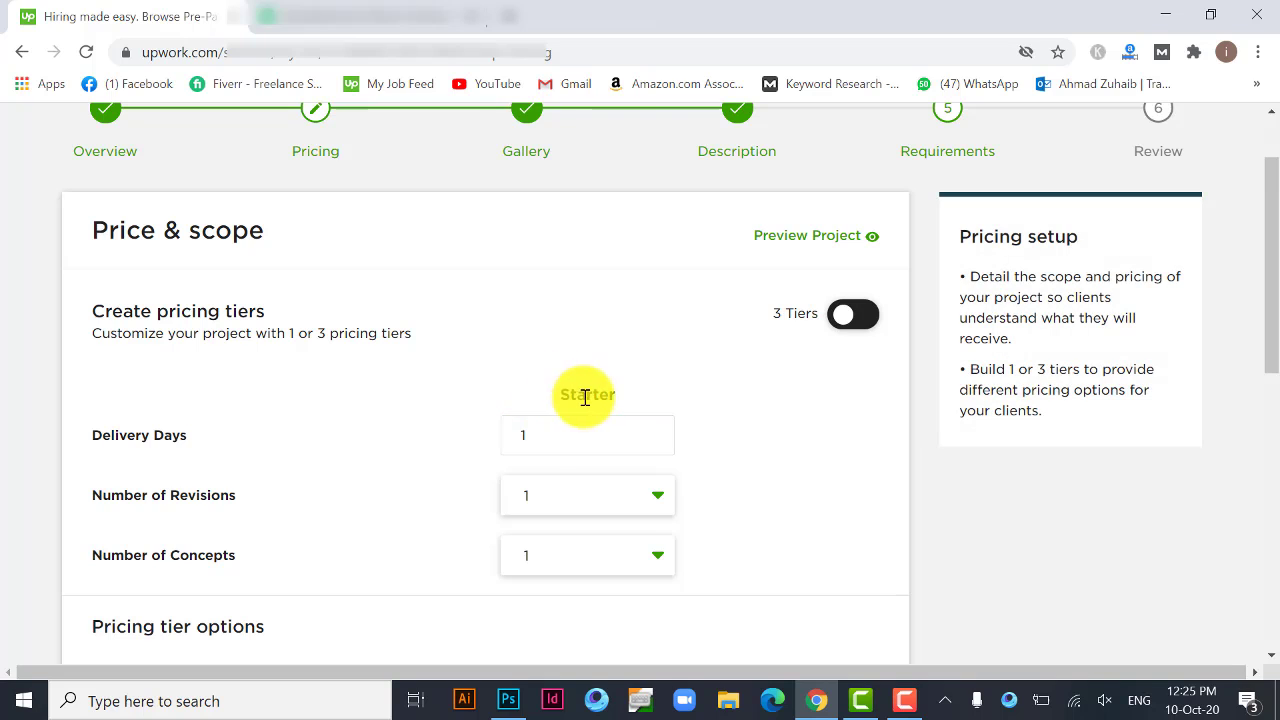
pyautogui.click(872, 318)
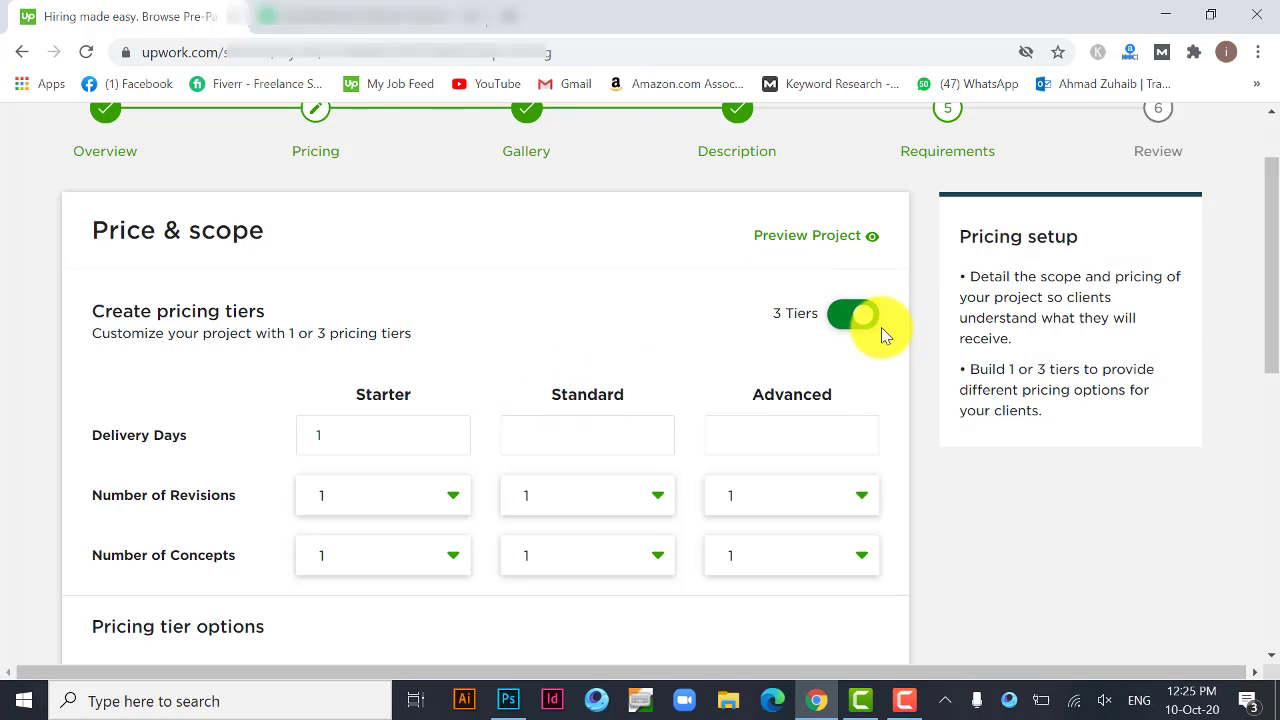
# Look over the pricing tier options and project prices for the three tiers
pyautogui.scroll(-1, 881, 327)
pyautogui.click(194, 334)
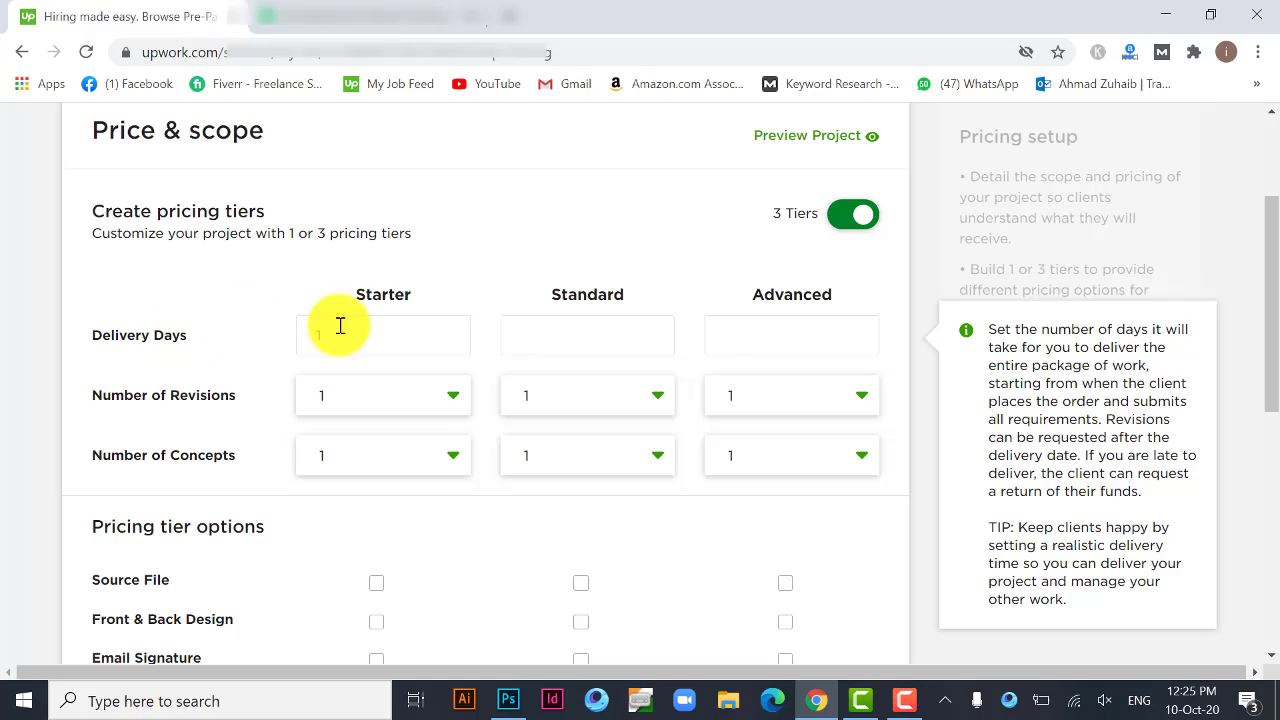
pyautogui.click(394, 322)
pyautogui.scroll(-6, 382, 366)
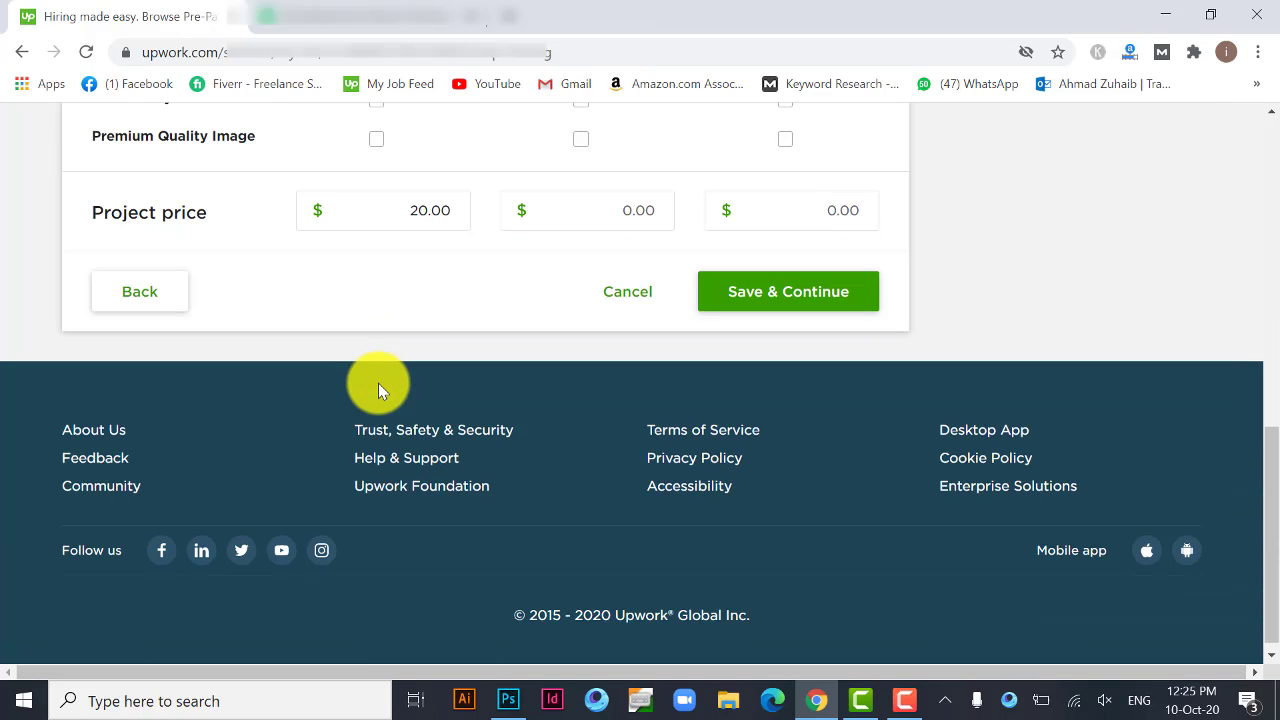
pyautogui.scroll(3, 367, 470)
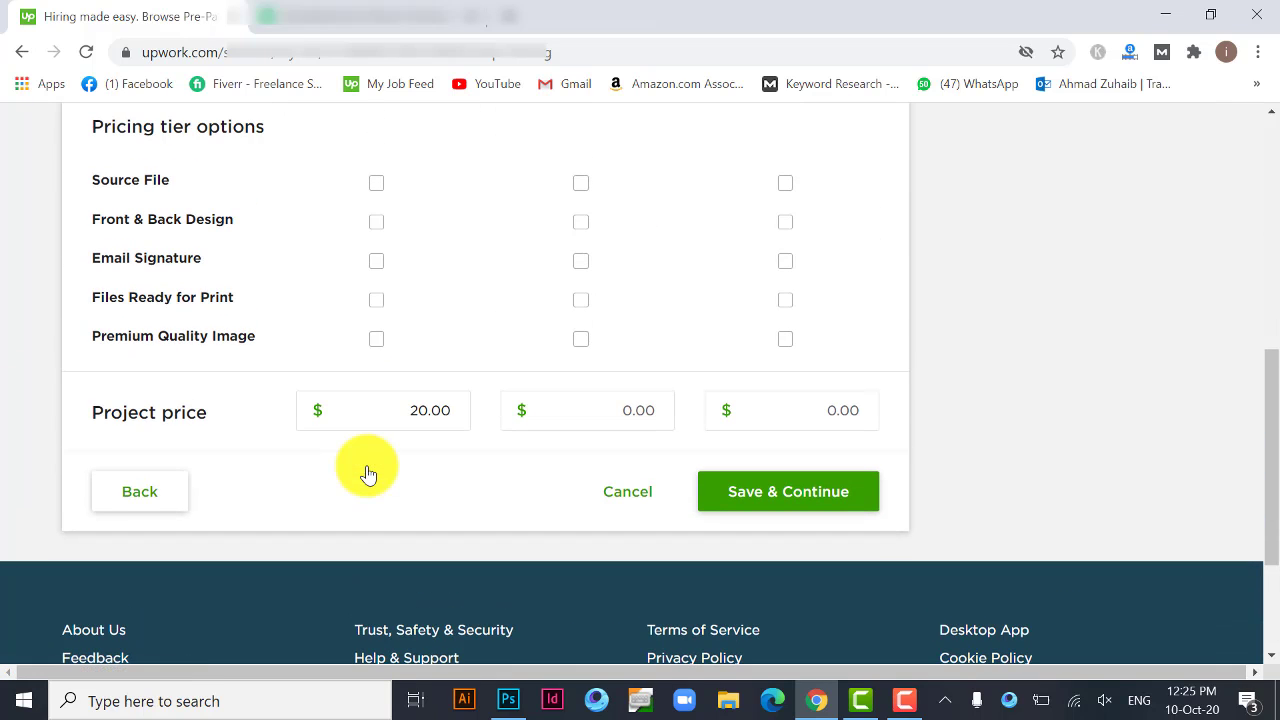
pyautogui.scroll(3, 368, 474)
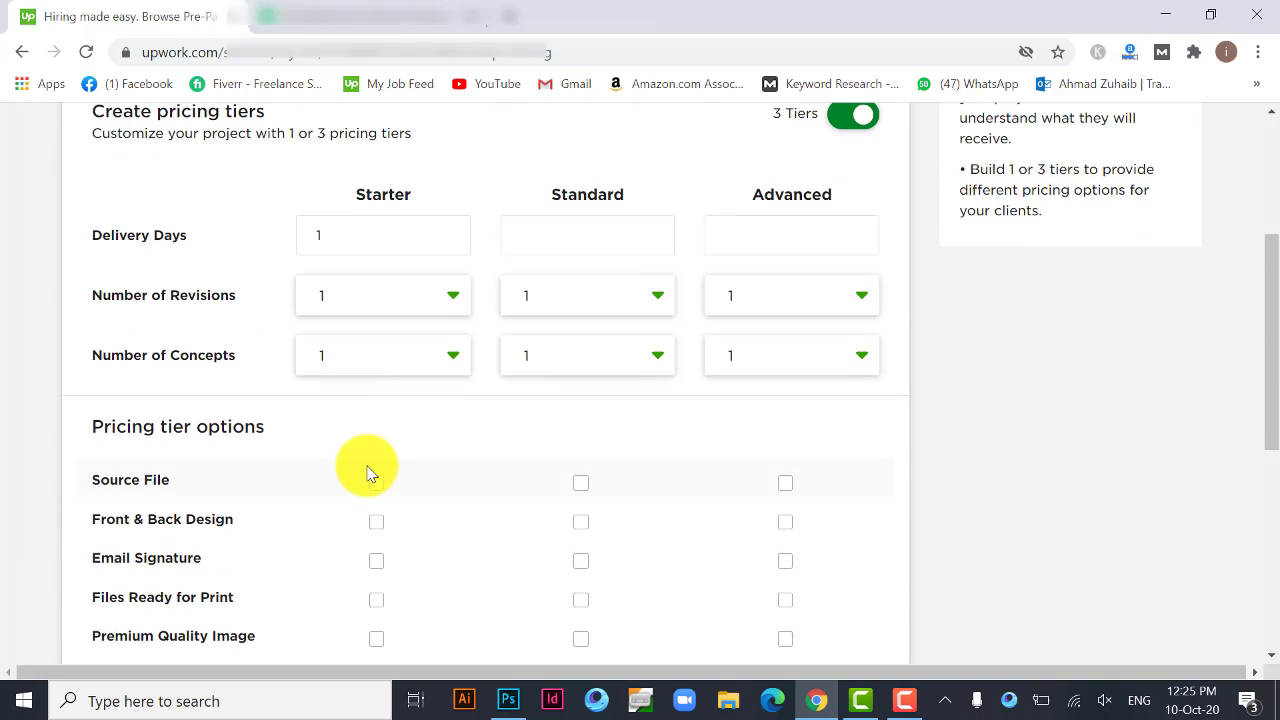
pyautogui.scroll(1, 384, 320)
# Set the delivery days to 2 for the Standard tier and 3 for the Advanced tier
pyautogui.click(386, 330)
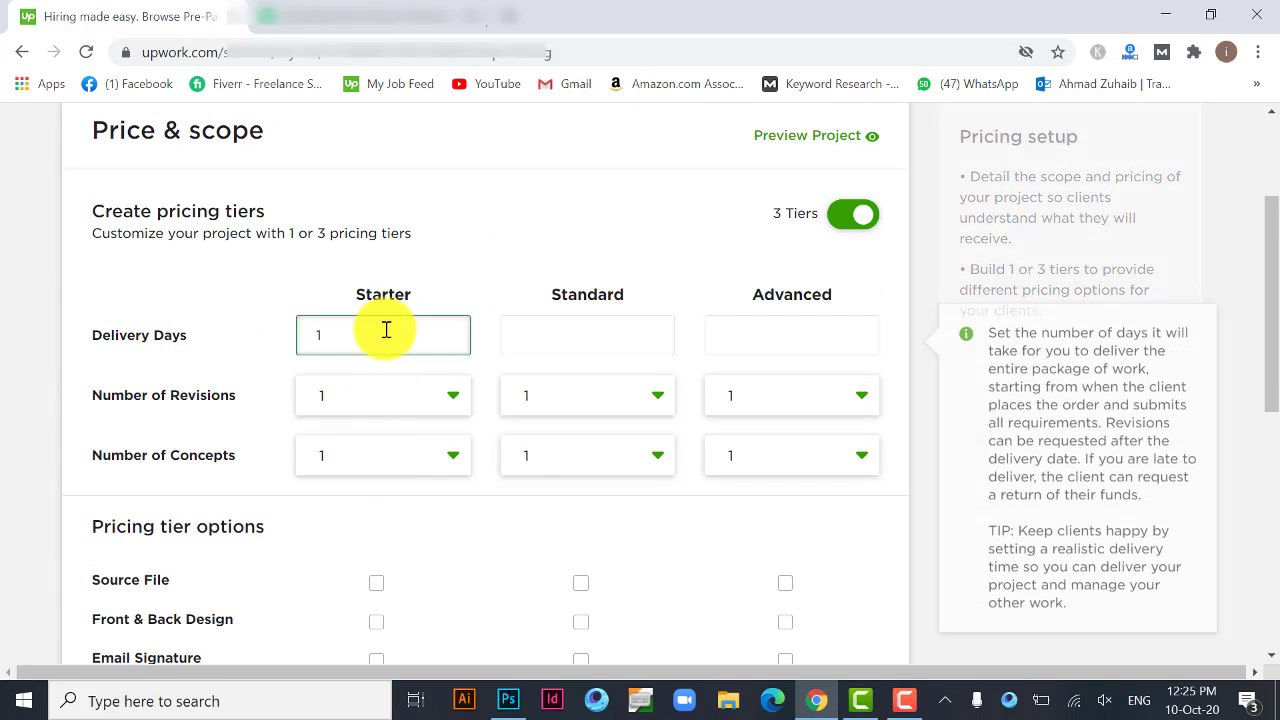
pyautogui.click(579, 339)
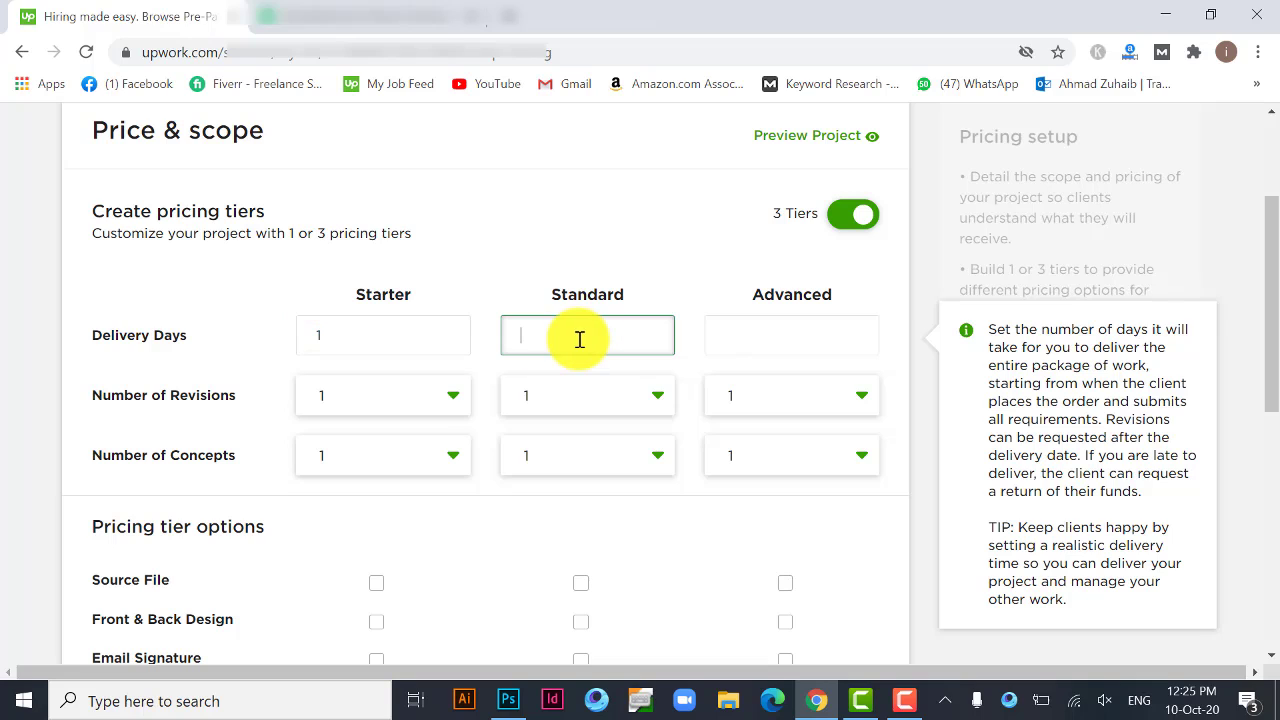
pyautogui.write('2')
pyautogui.click(790, 330)
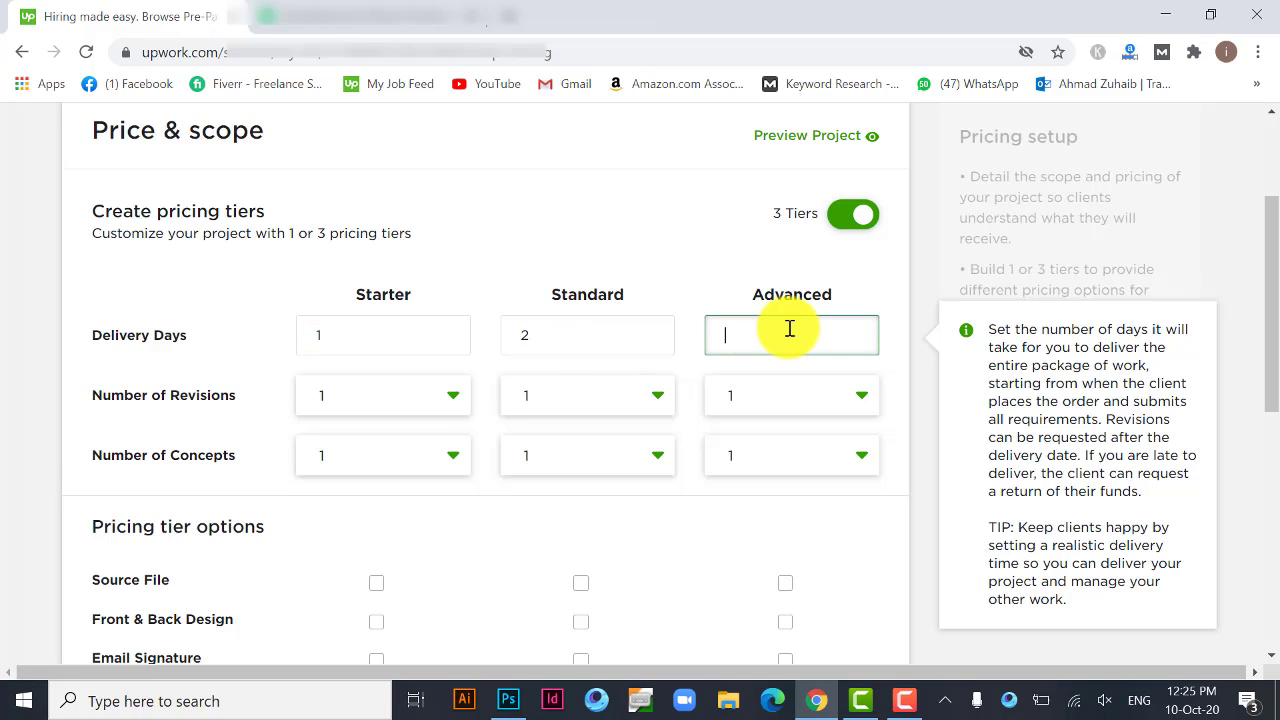
pyautogui.write('3')
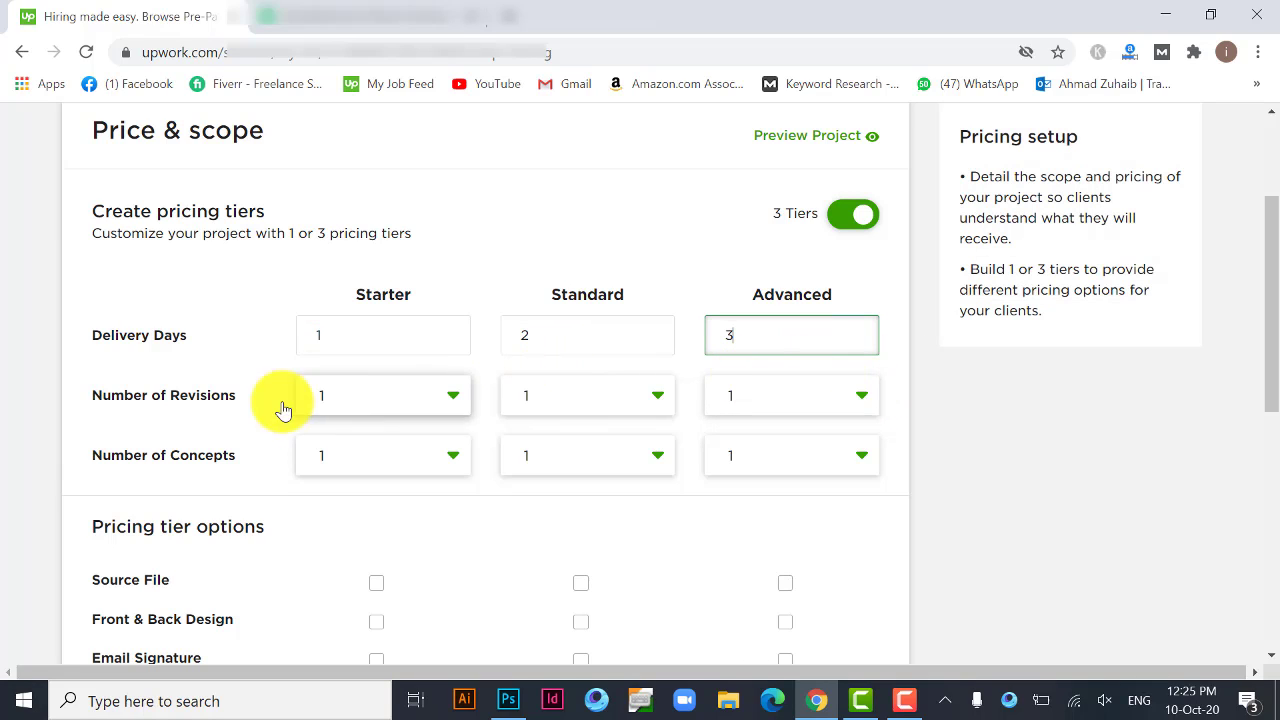
# Review the delivery days, number of revisions and number of concepts across the three tiers
pyautogui.click(430, 405)
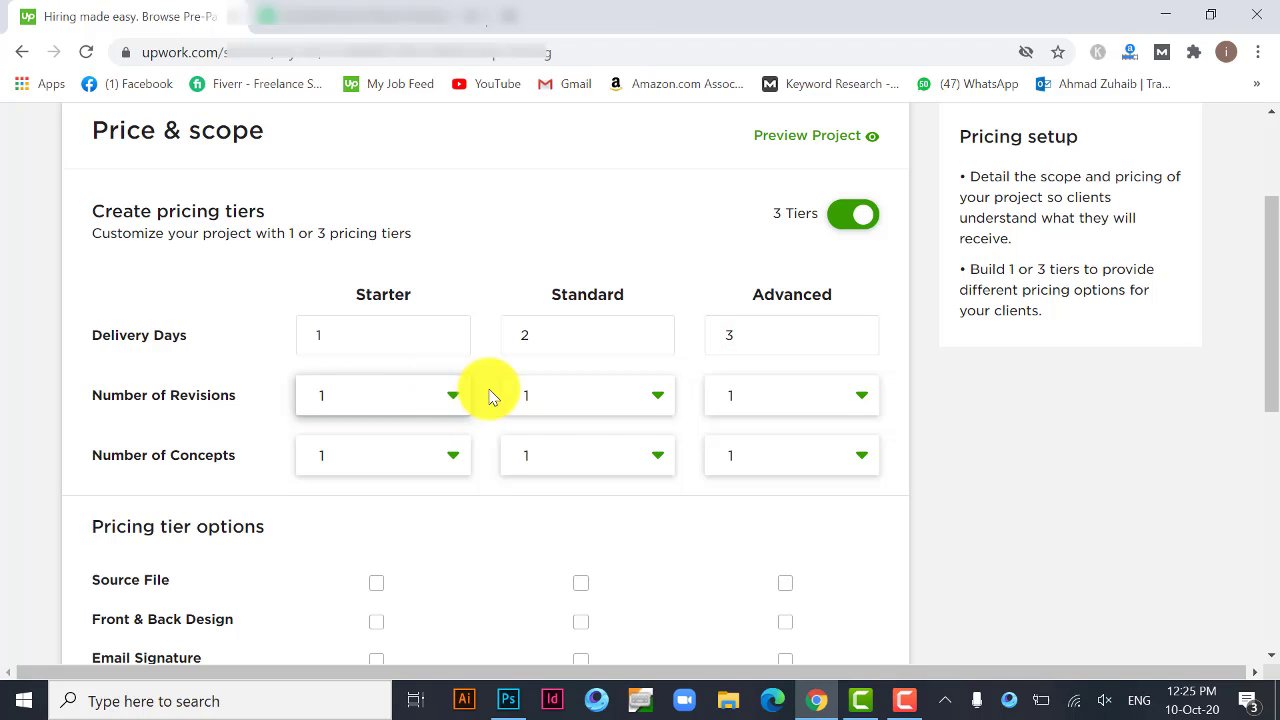
pyautogui.scroll(-1, 491, 391)
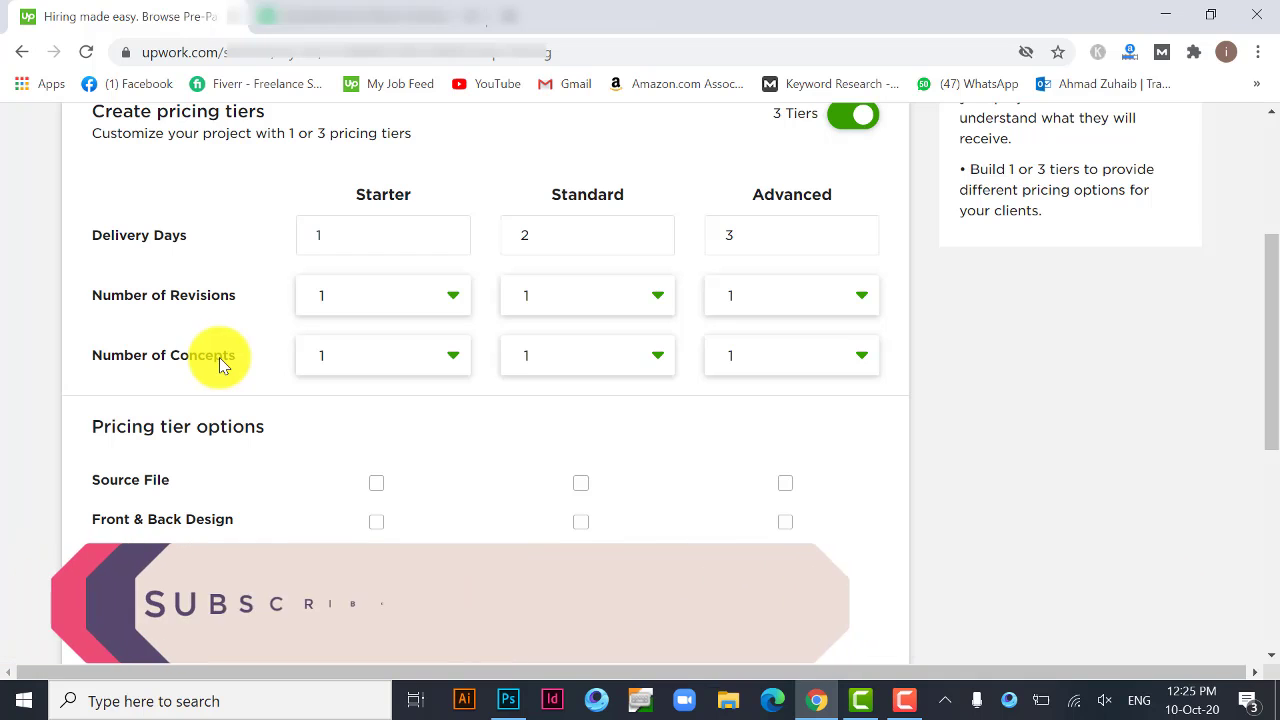
pyautogui.click(367, 244)
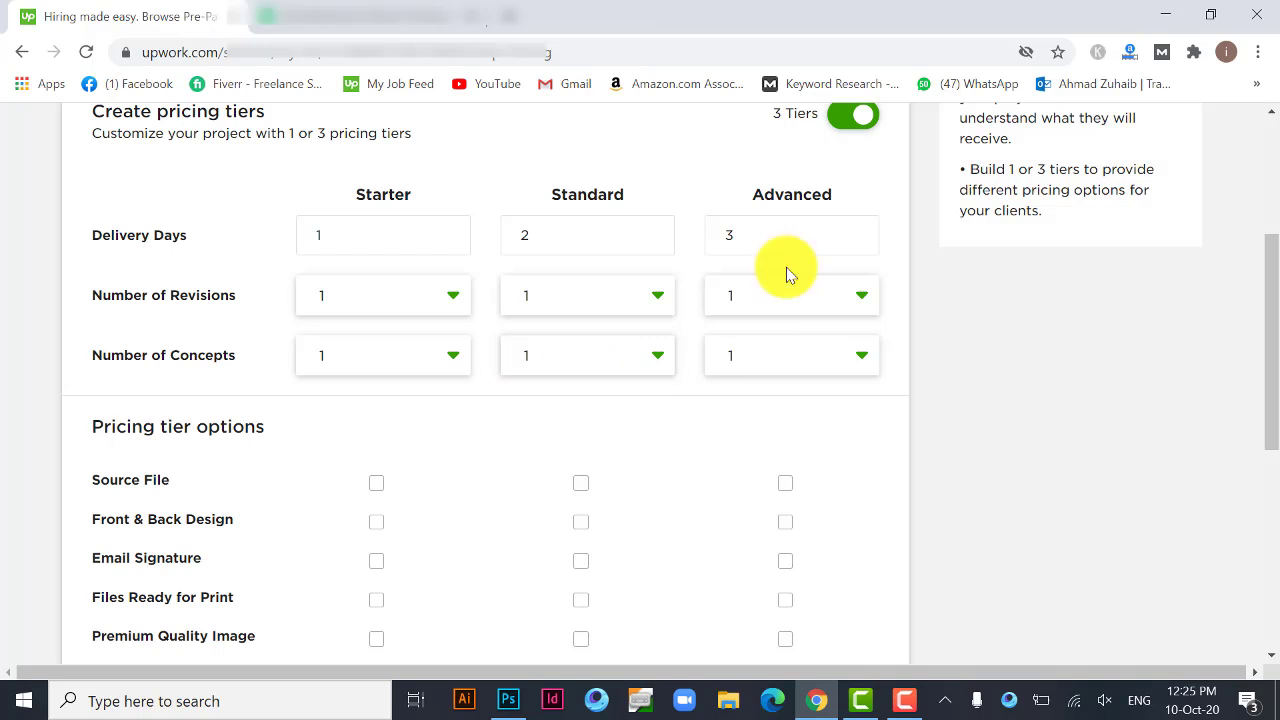
pyautogui.click(517, 234)
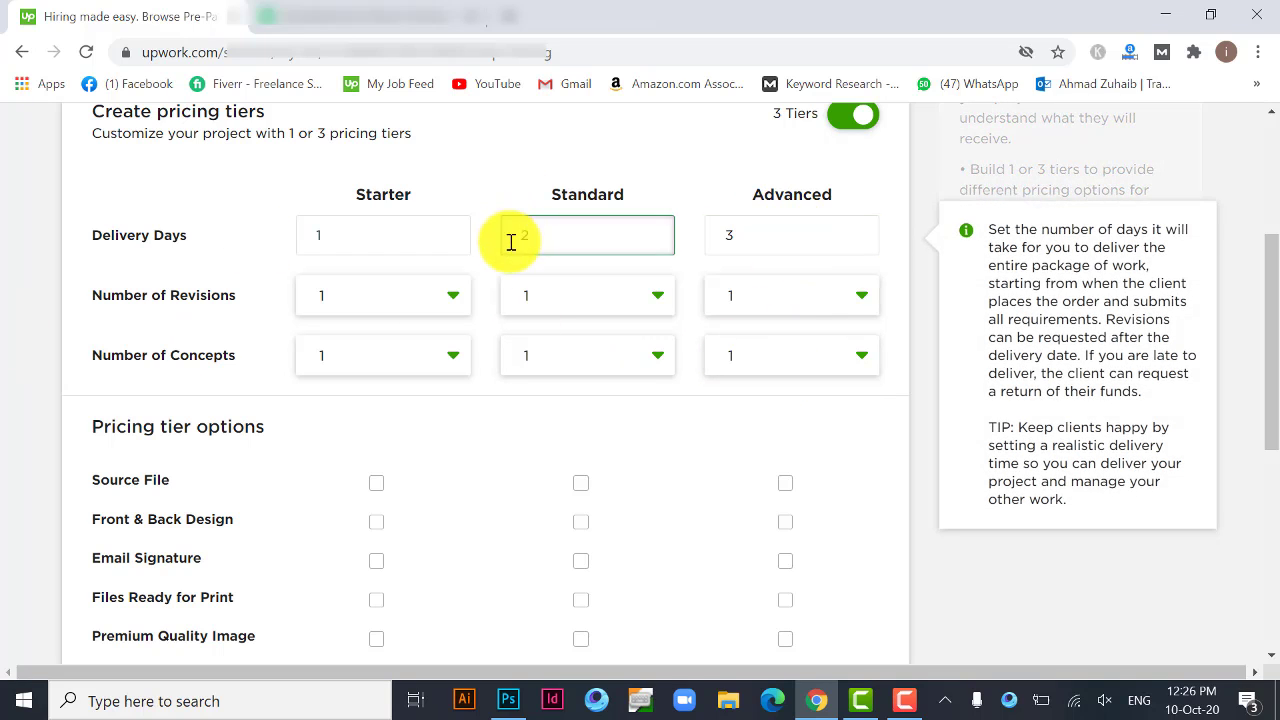
pyautogui.write('2')
pyautogui.scroll(2, 401, 399)
pyautogui.scroll(-3, 401, 399)
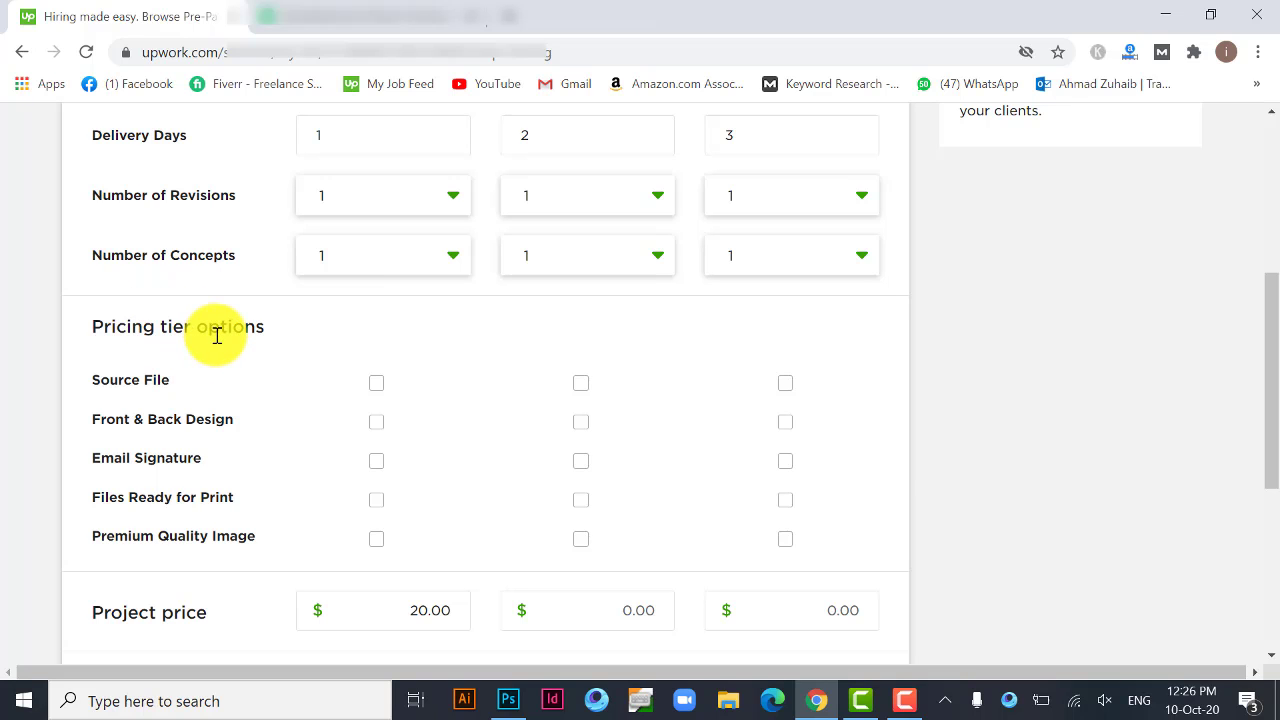
pyautogui.scroll(2, 405, 442)
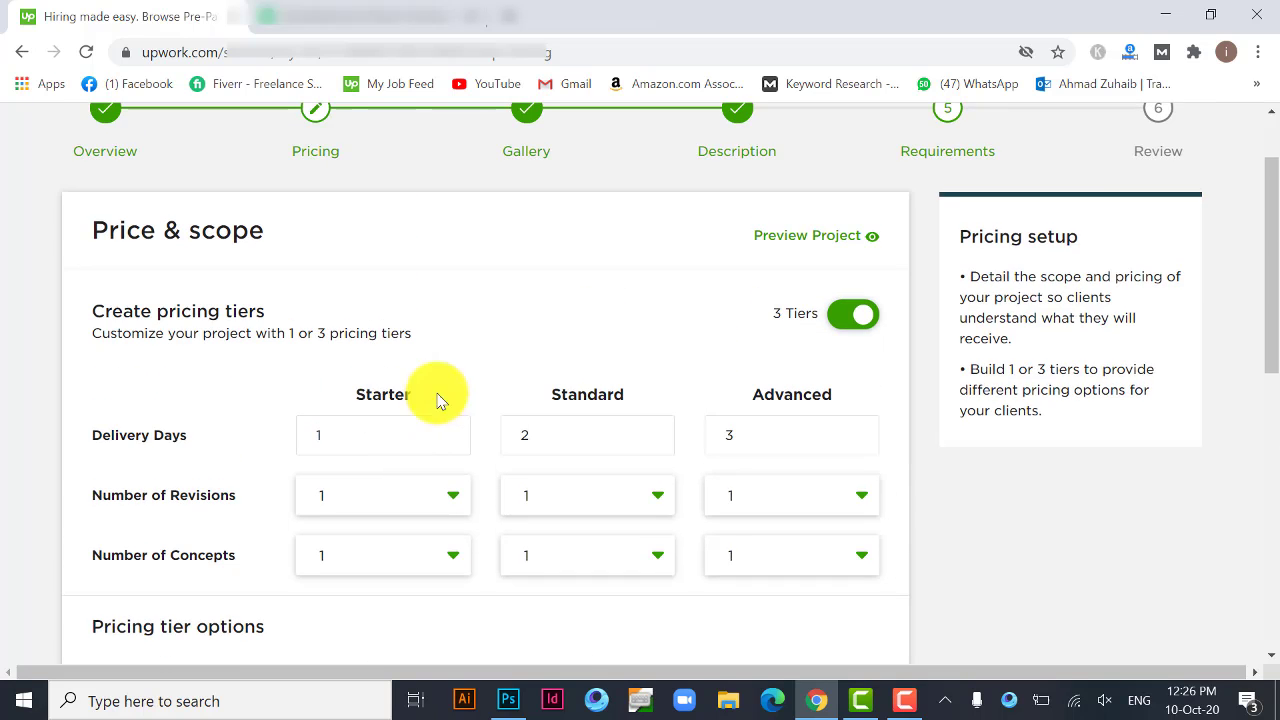
pyautogui.click(406, 420)
# Include the Source File option in the Starter and Standard pricing tiers
pyautogui.scroll(-3, 408, 405)
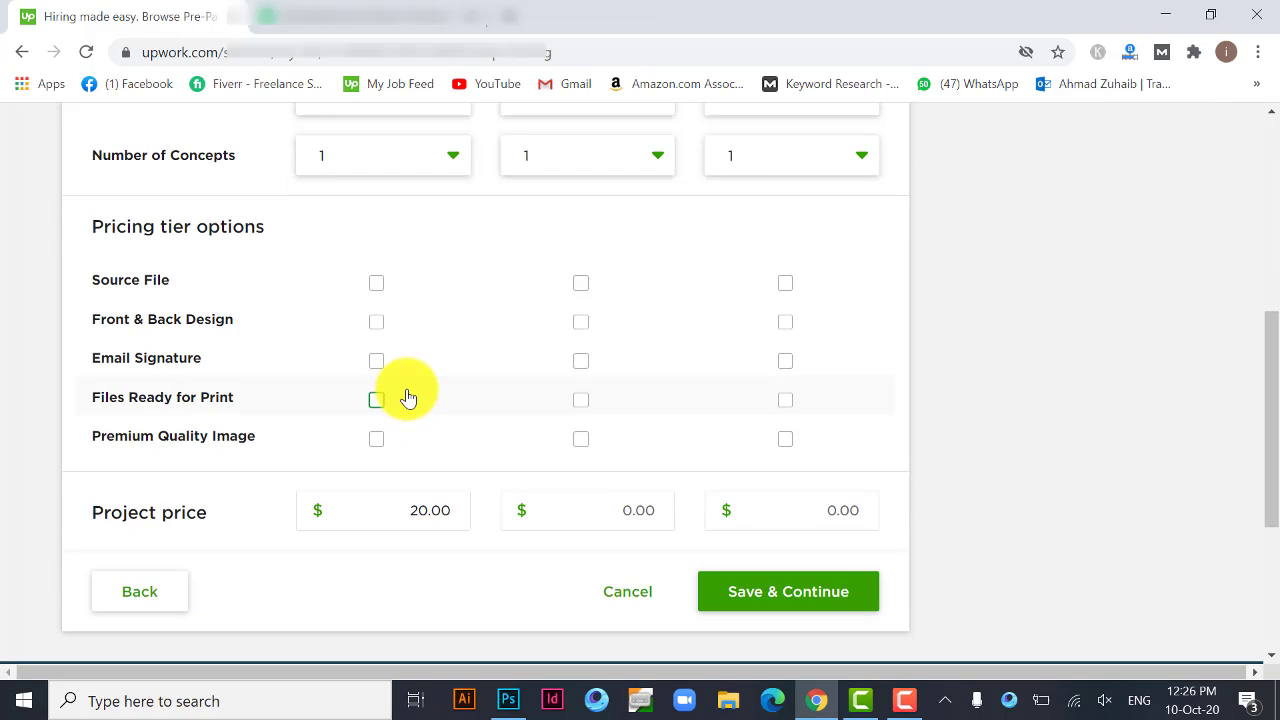
pyautogui.click(376, 283)
pyautogui.click(580, 284)
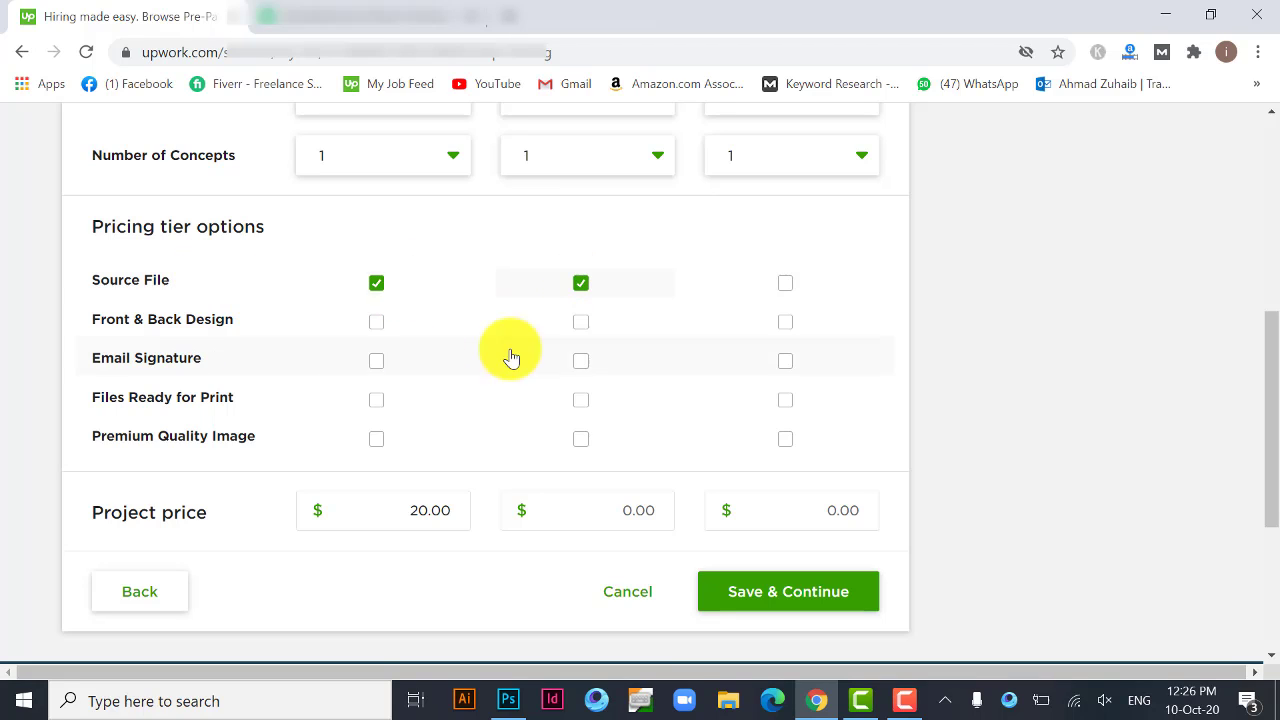
pyautogui.click(376, 283)
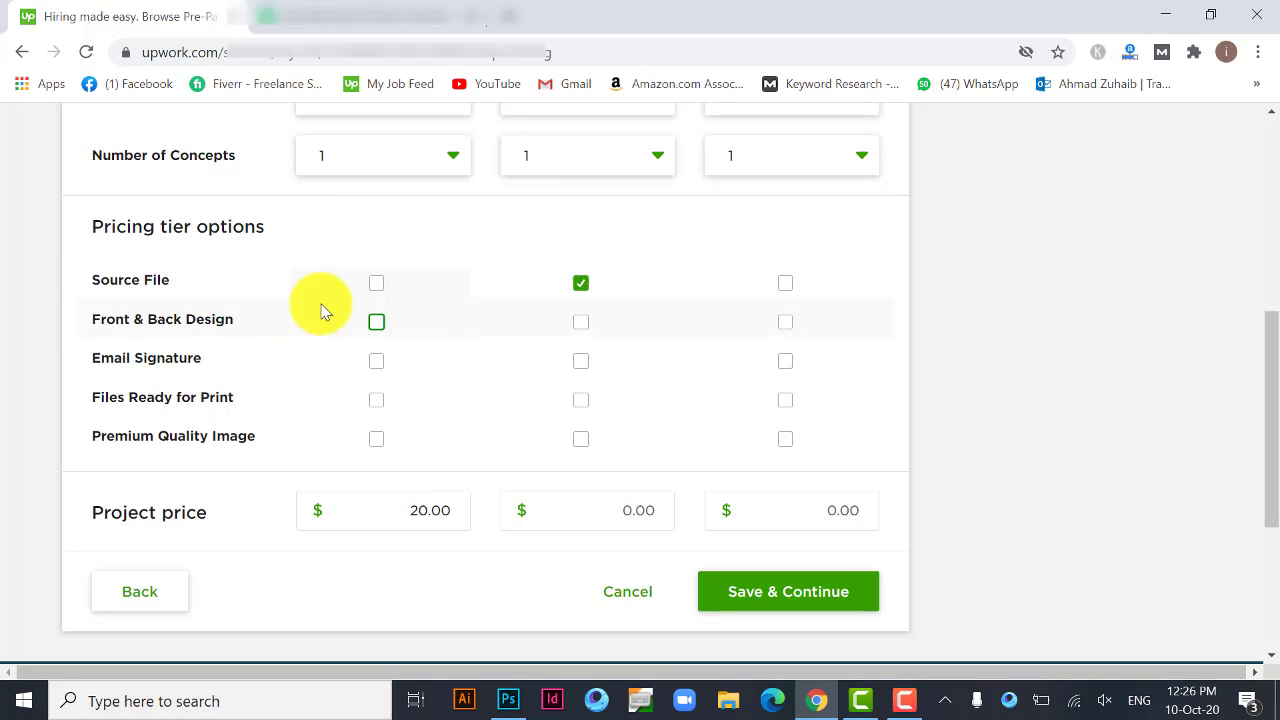
pyautogui.scroll(4, 392, 400)
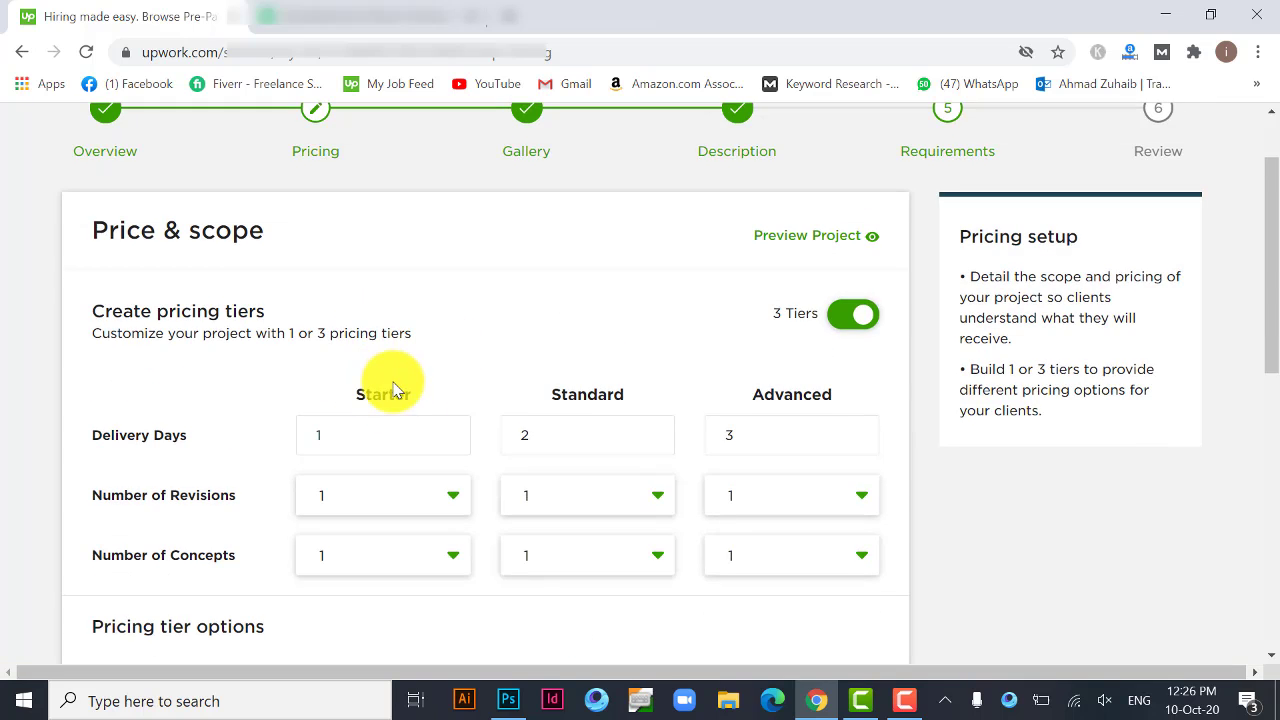
pyautogui.scroll(-3, 390, 380)
pyautogui.scroll(-1, 390, 374)
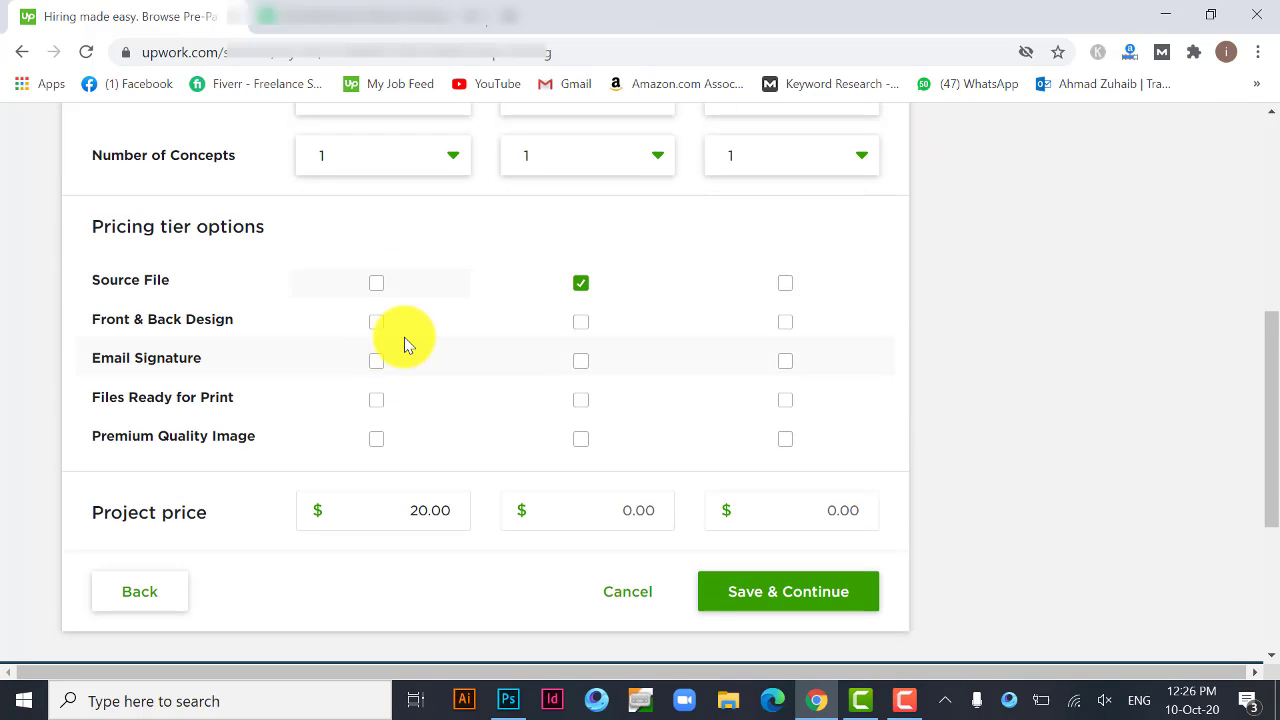
pyautogui.click(376, 283)
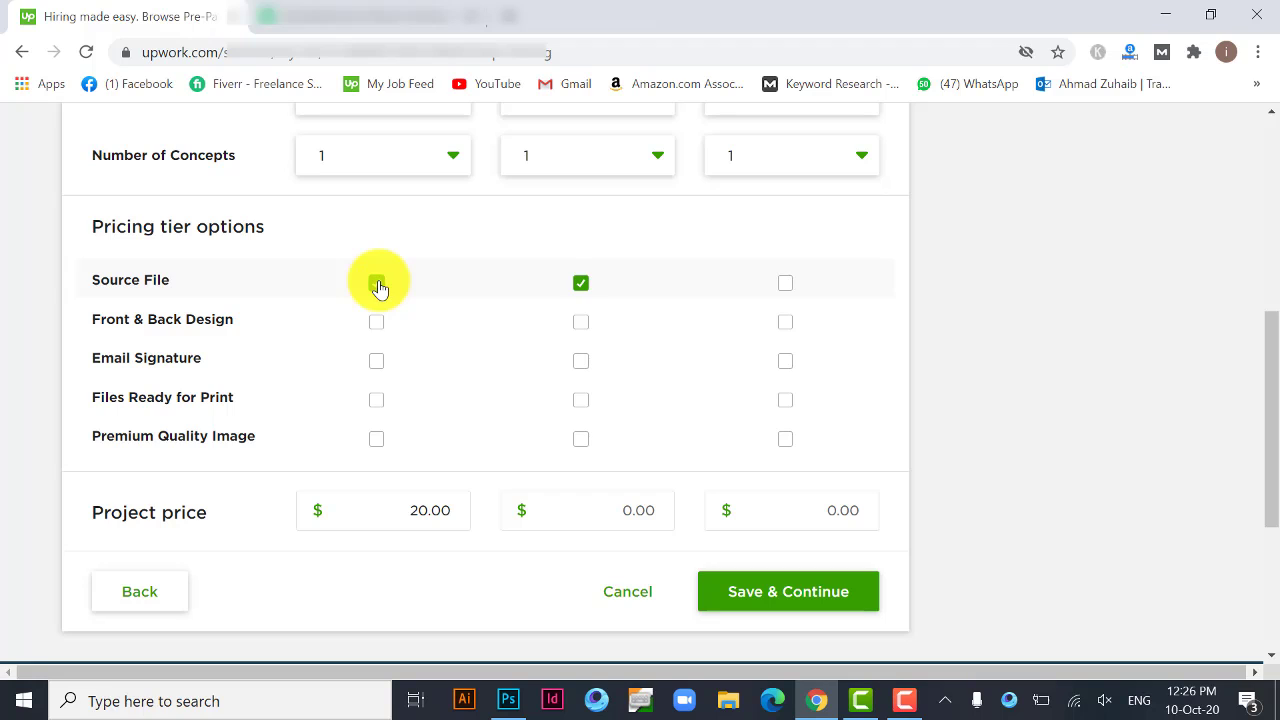
# Include Source File in the Advanced tier and Front & Back Design in all three pricing tiers
pyautogui.click(786, 285)
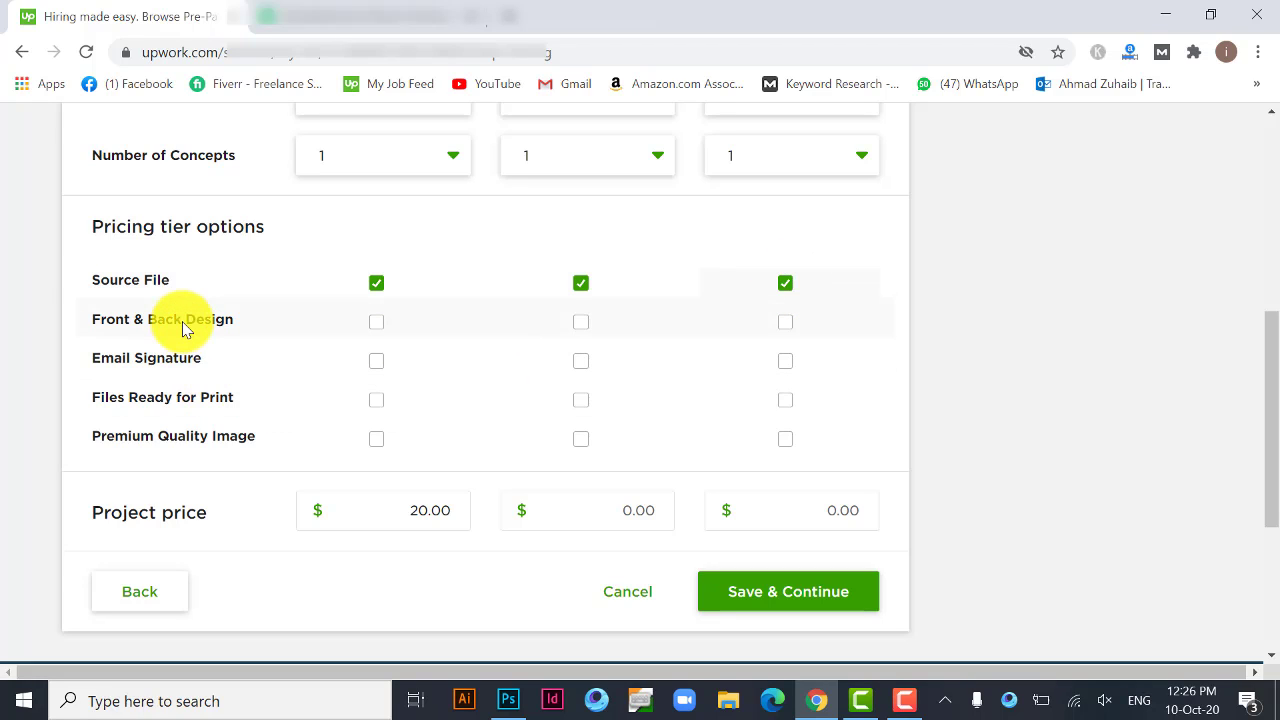
pyautogui.click(377, 322)
pyautogui.click(582, 322)
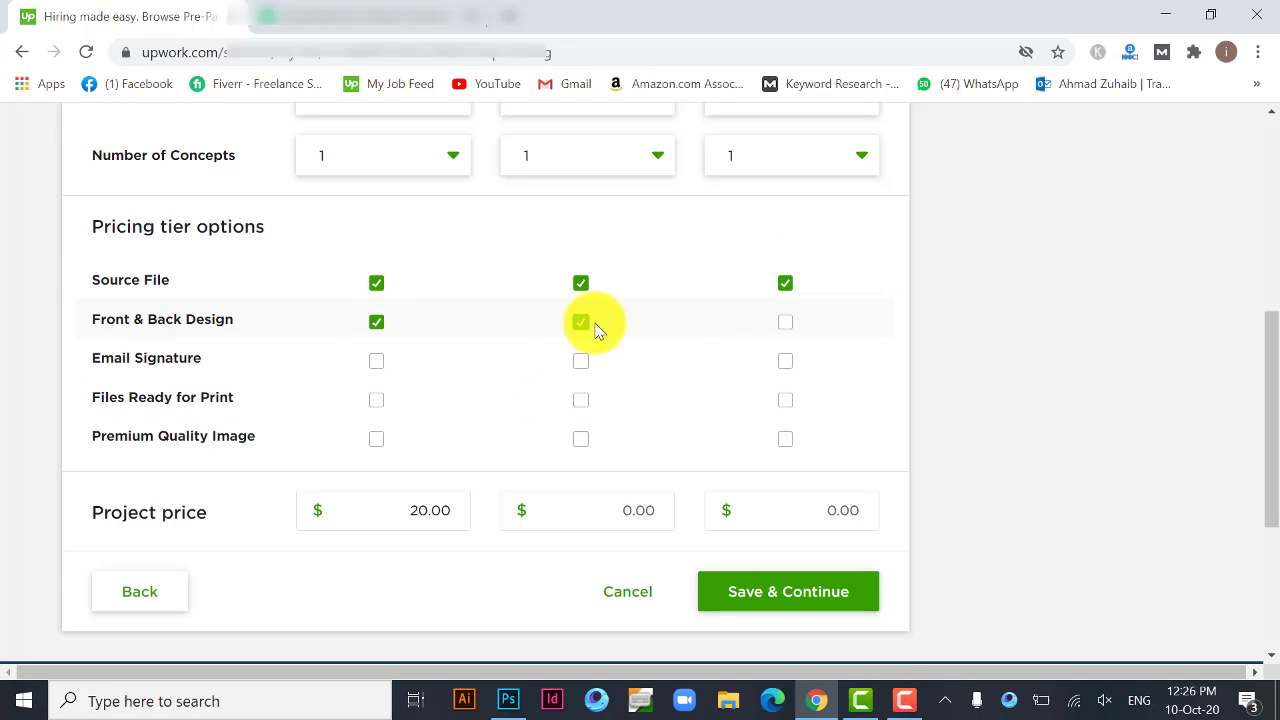
pyautogui.click(786, 322)
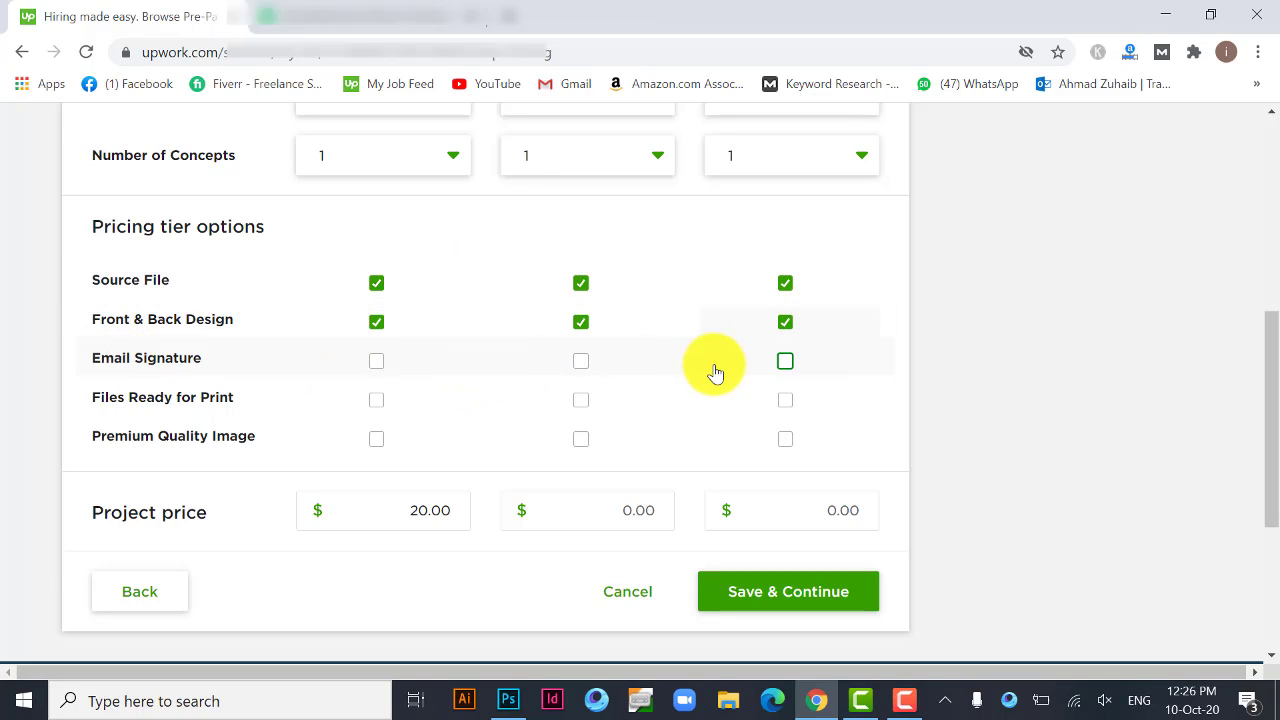
# Include Files Ready for Print and Premium Quality Image in the Starter, Standard and Advanced tiers
pyautogui.click(375, 400)
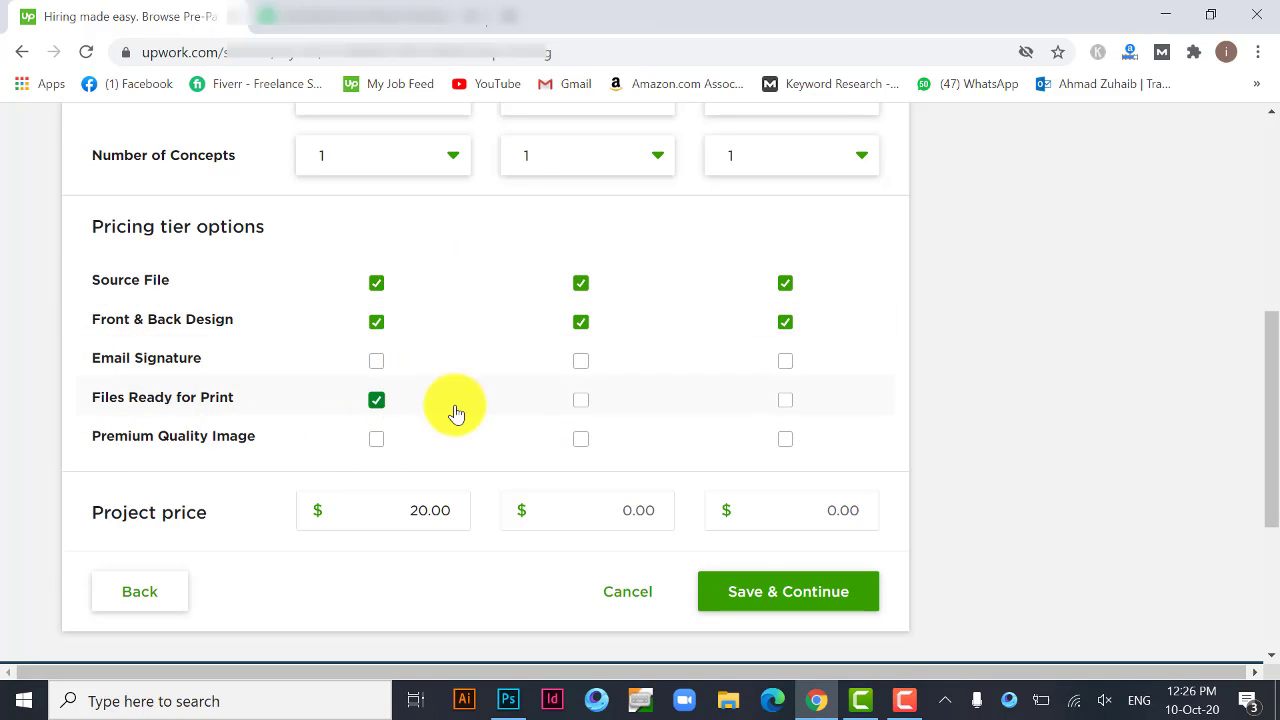
pyautogui.click(782, 405)
pyautogui.click(581, 400)
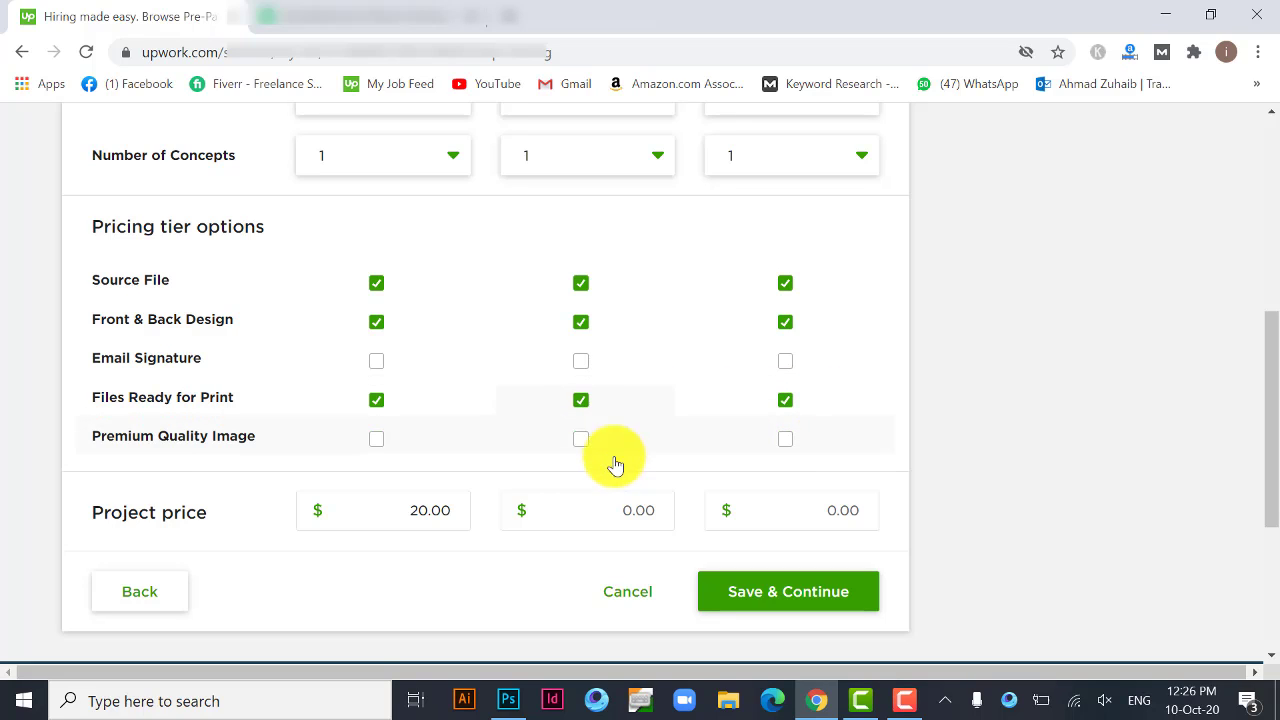
pyautogui.click(377, 441)
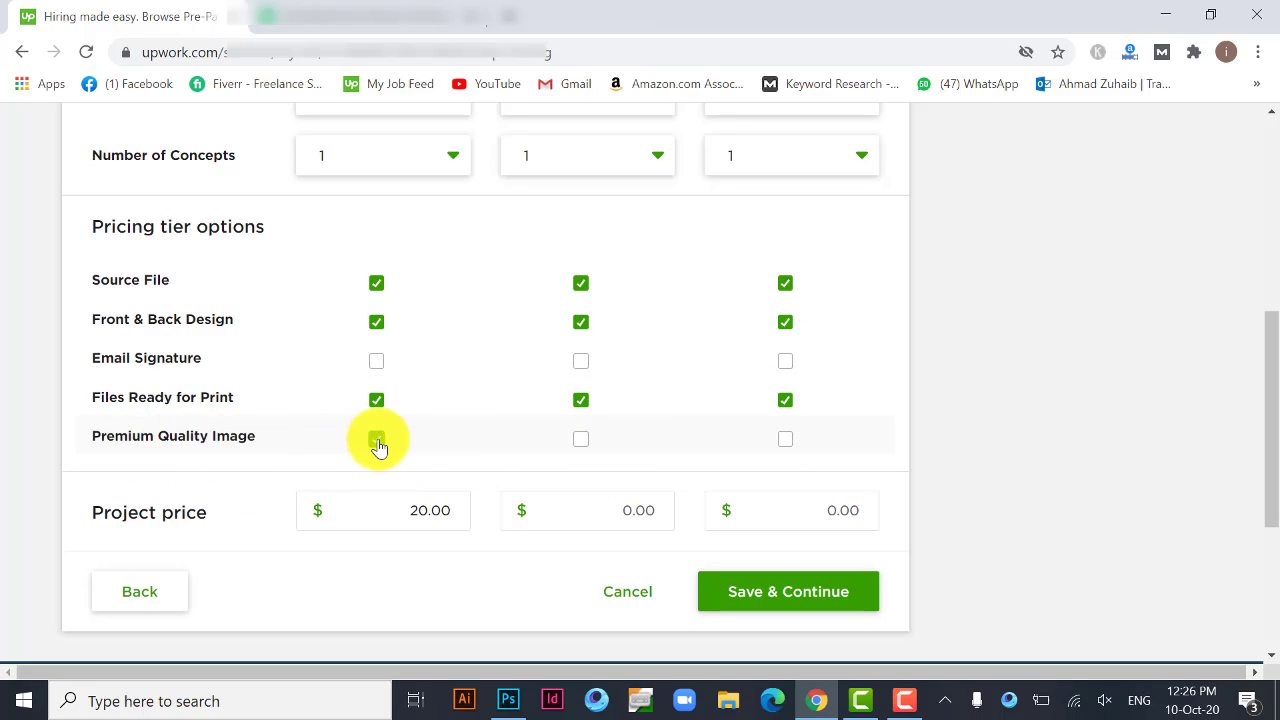
pyautogui.click(598, 442)
pyautogui.click(762, 443)
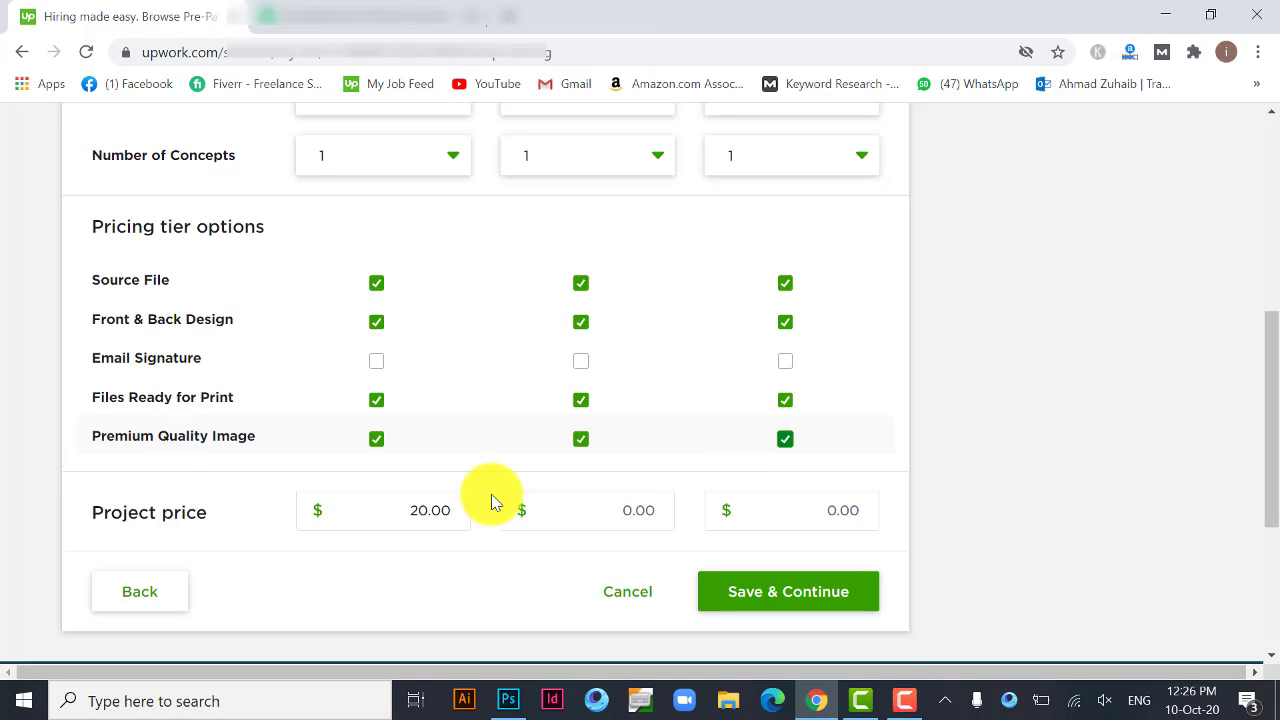
# Set the project price to $5 for the Starter tier and $10 for the Standard tier, and enter the Advanced tier's price
pyautogui.click(374, 512)
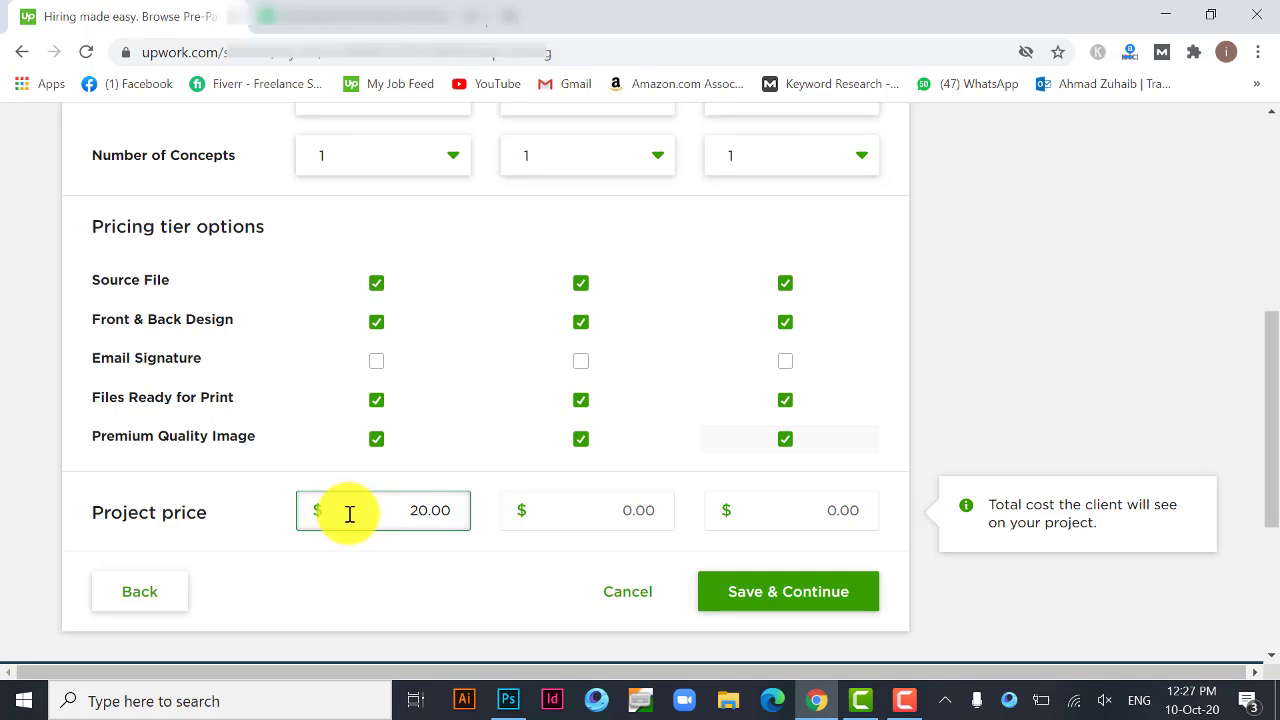
pyautogui.moveTo(351, 511); pyautogui.dragTo(503, 520)
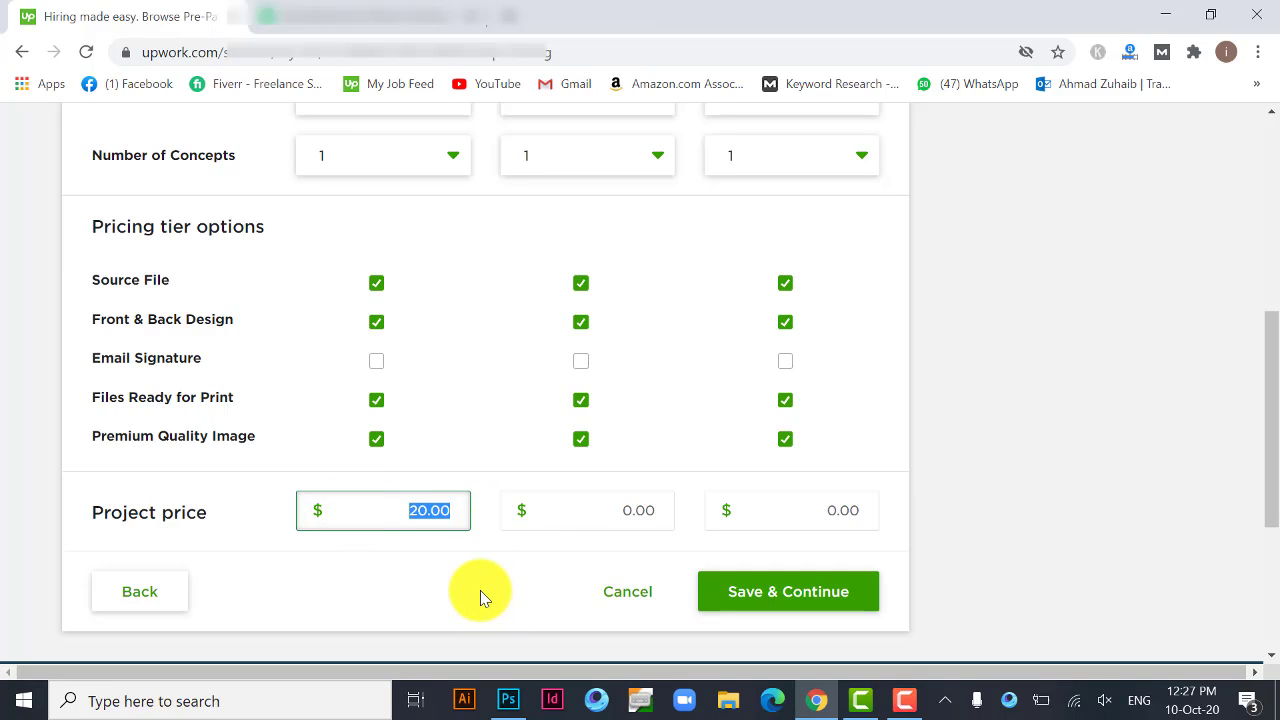
pyautogui.write('5')
pyautogui.press('Tab')
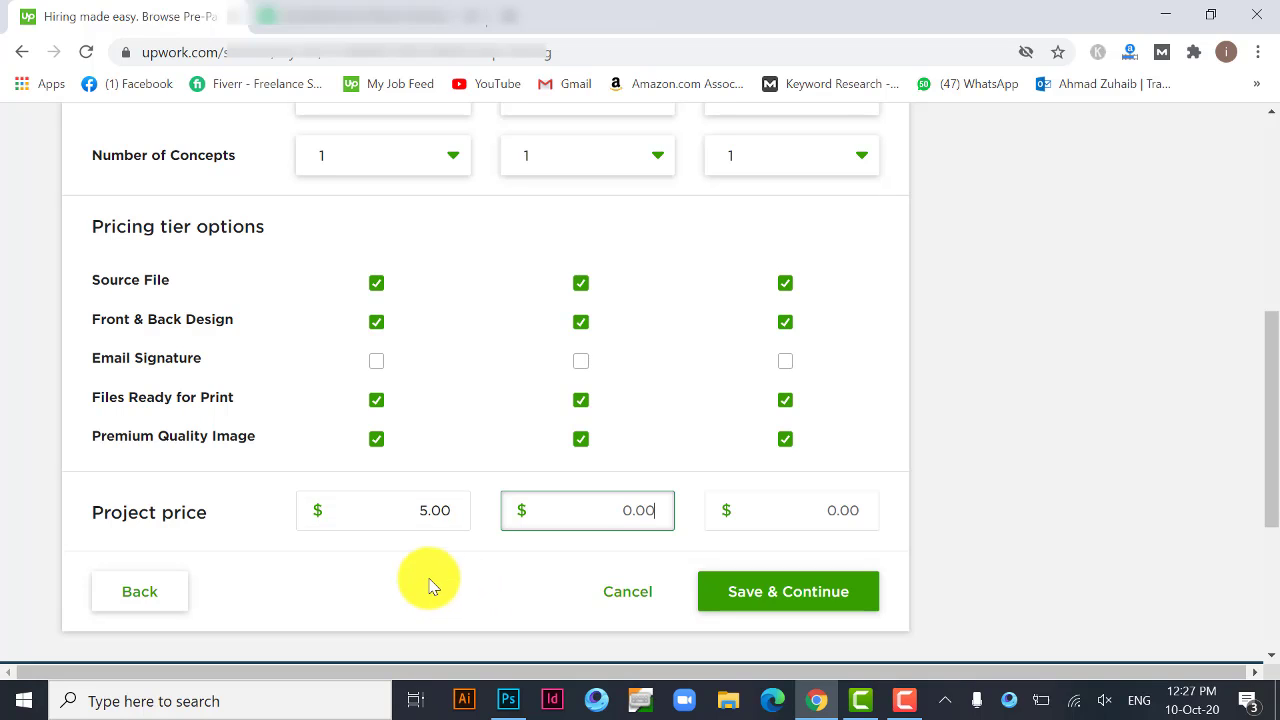
pyautogui.write('10')
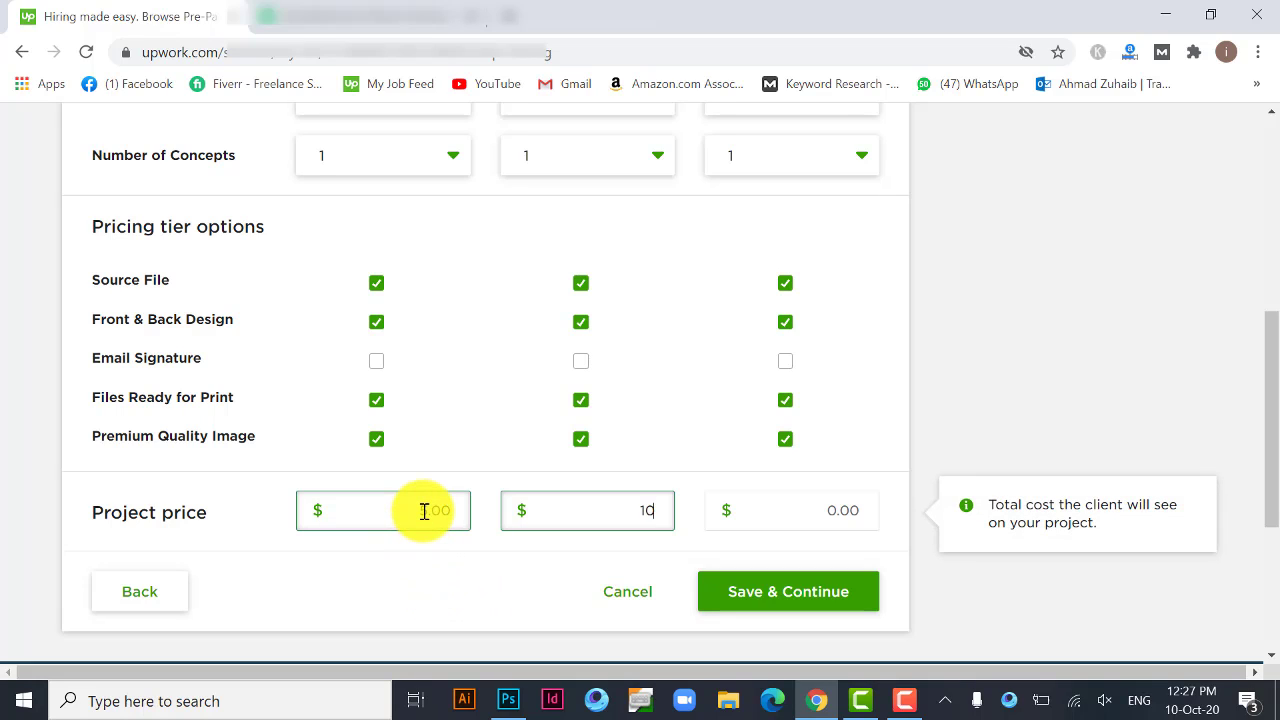
pyautogui.press('Tab')
pyautogui.write('1')
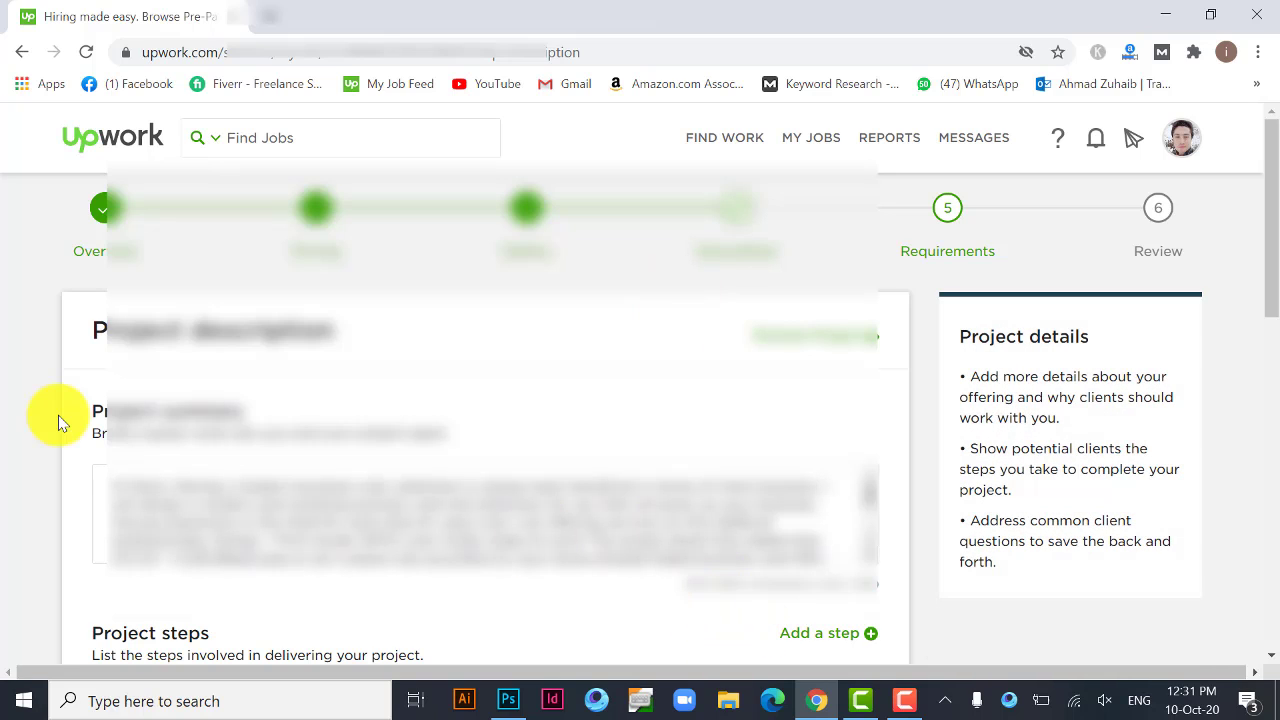
# Look over the project description page, covering the project summary, project steps and frequently asked questions
pyautogui.scroll(-2, 400, 371)
pyautogui.scroll(1, 365, 350)
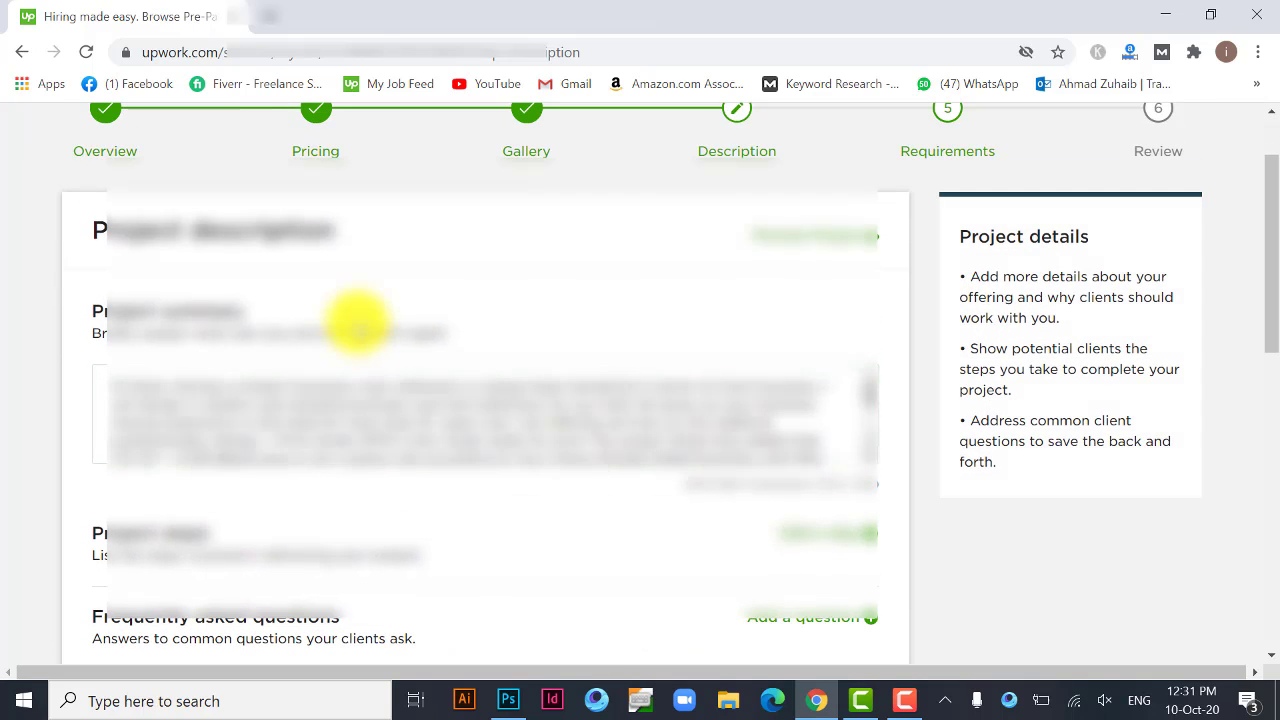
pyautogui.click(349, 380)
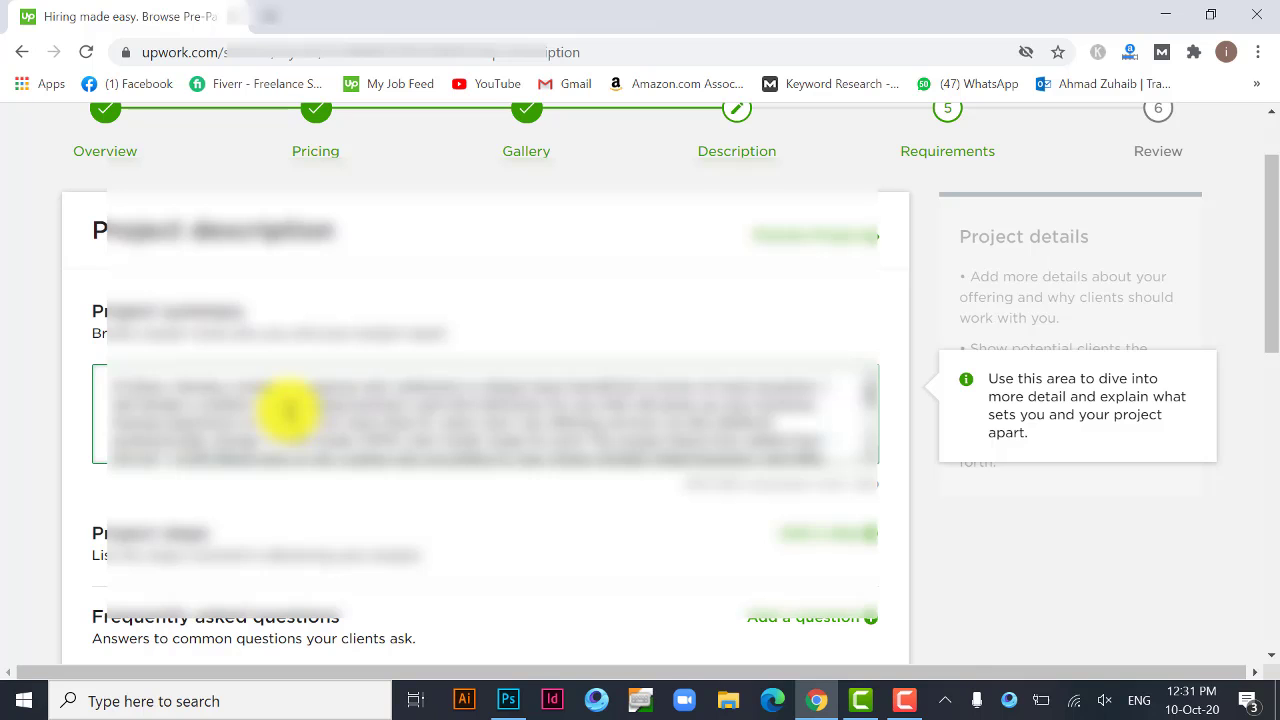
pyautogui.scroll(1, 606, 500)
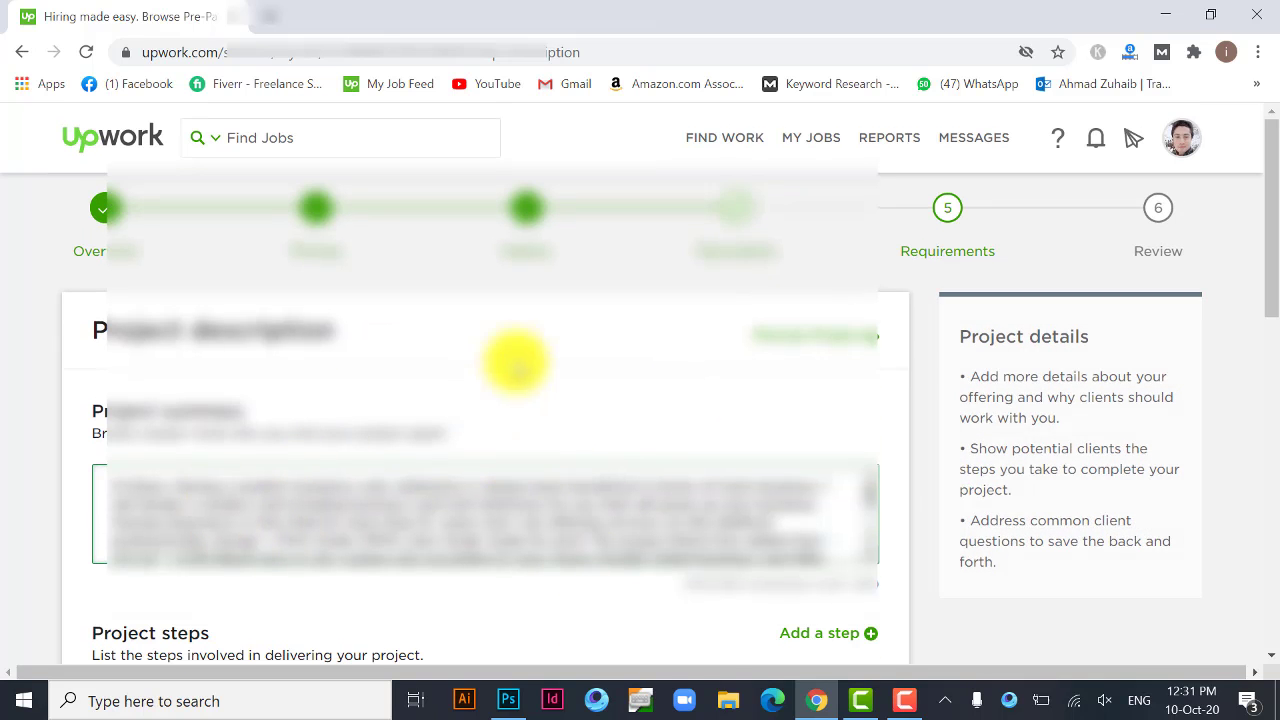
pyautogui.scroll(-3, 546, 443)
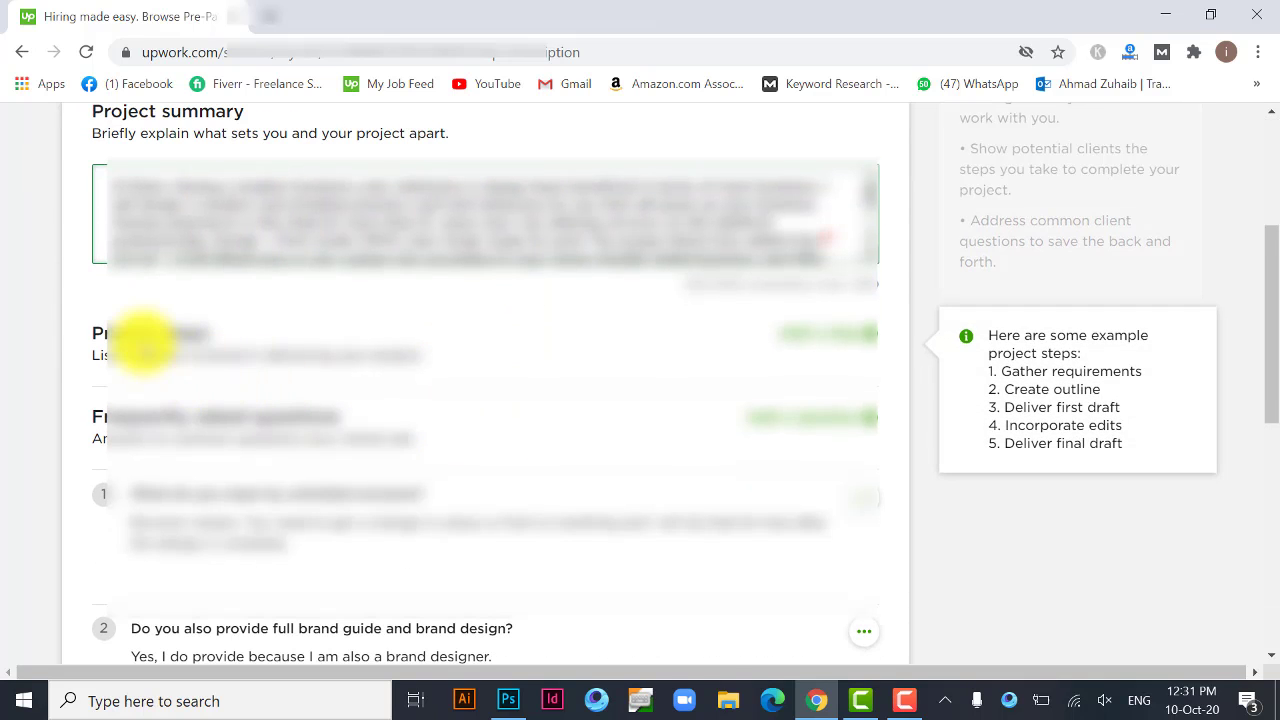
pyautogui.moveTo(820, 334)
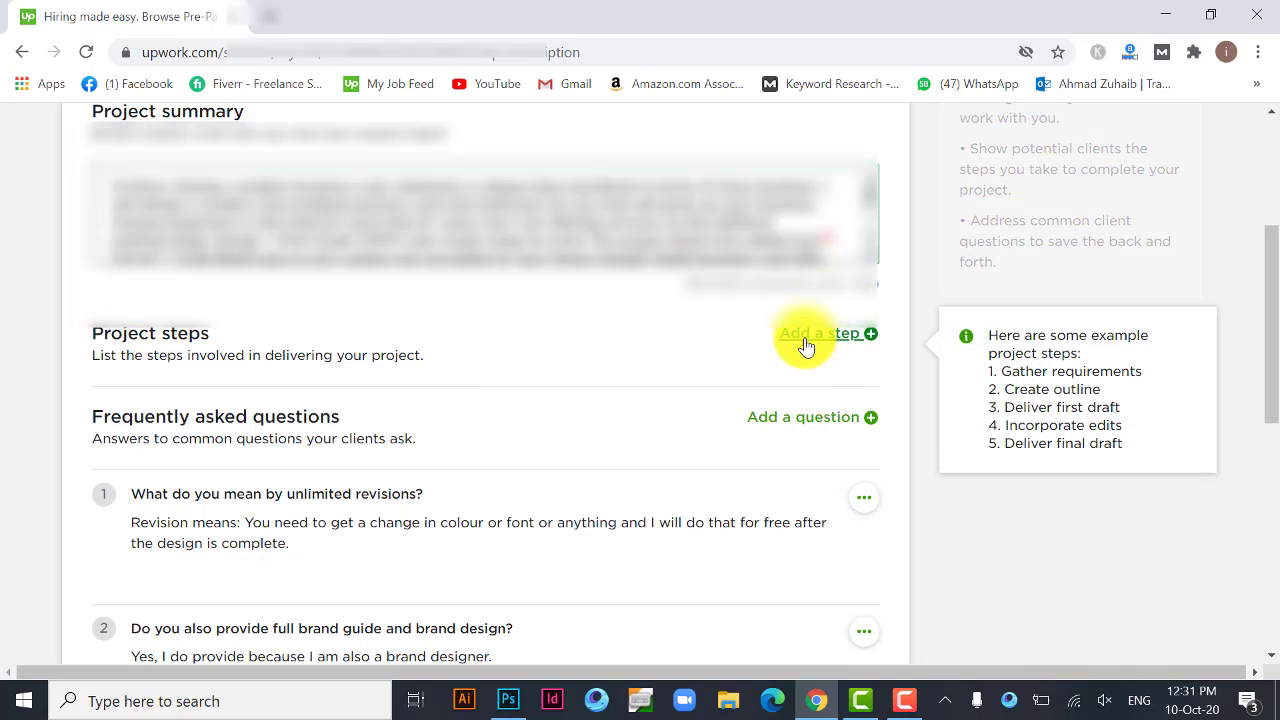
pyautogui.scroll(-4, 343, 434)
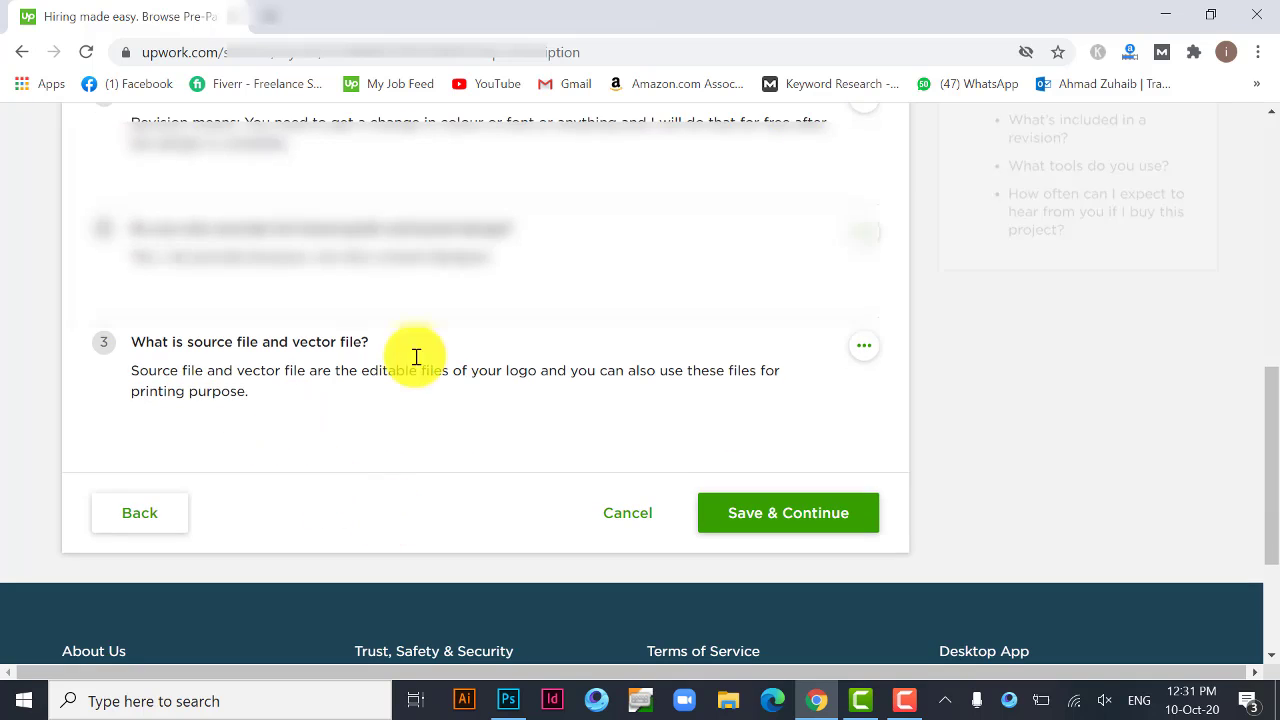
pyautogui.scroll(5, 414, 357)
pyautogui.scroll(-1, 572, 527)
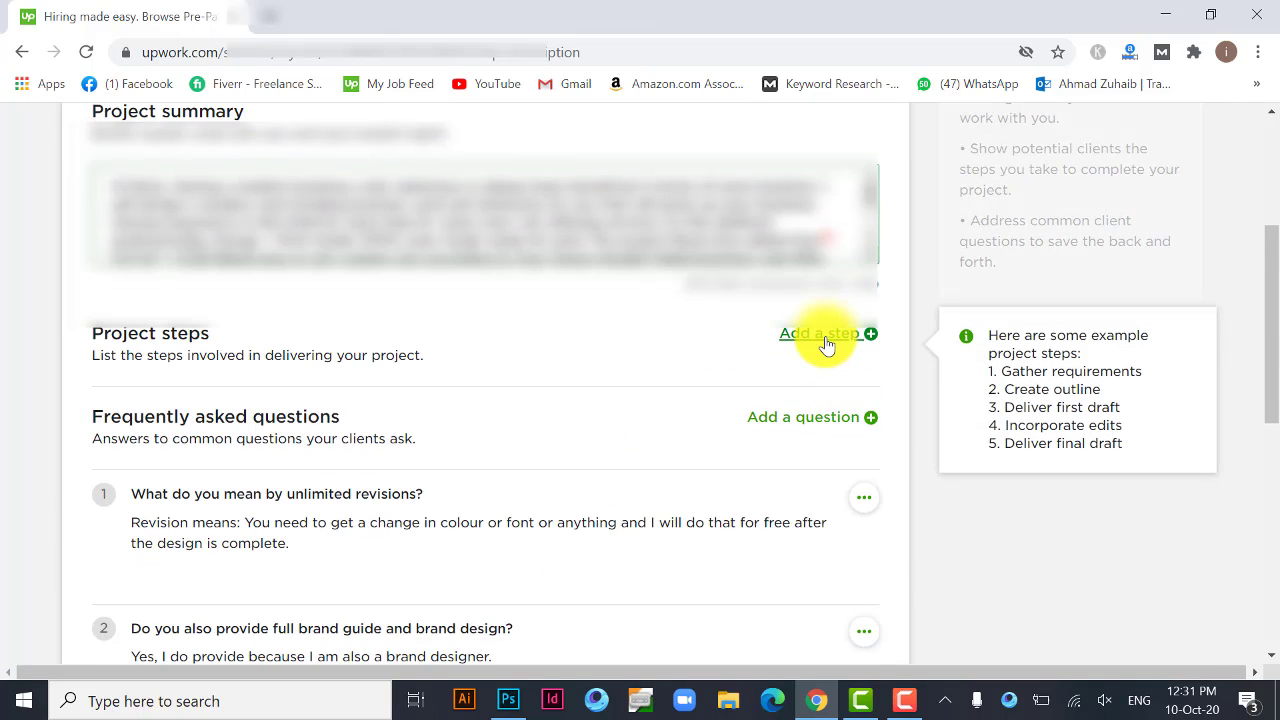
# Start a new project step and name it "Logo sketch to digital form"
pyautogui.click(823, 337)
pyautogui.click(195, 430)
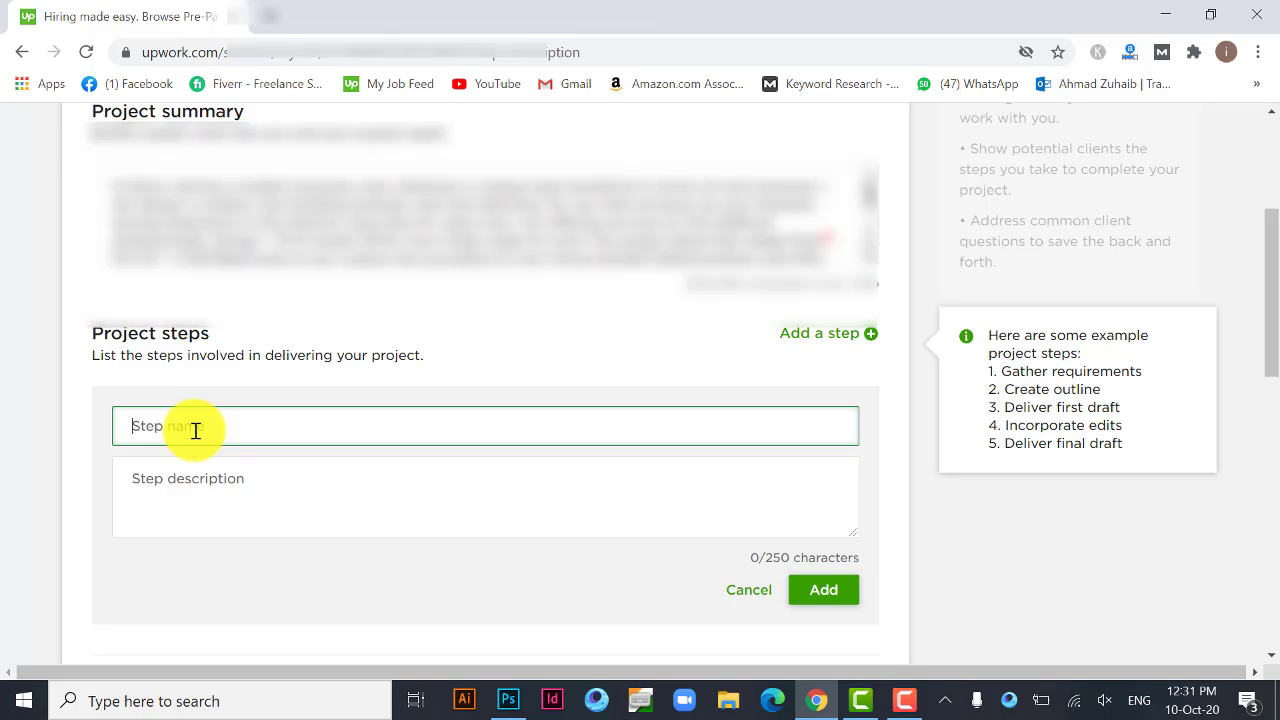
pyautogui.write('Logo sketch to digital form')
pyautogui.press('Tab')
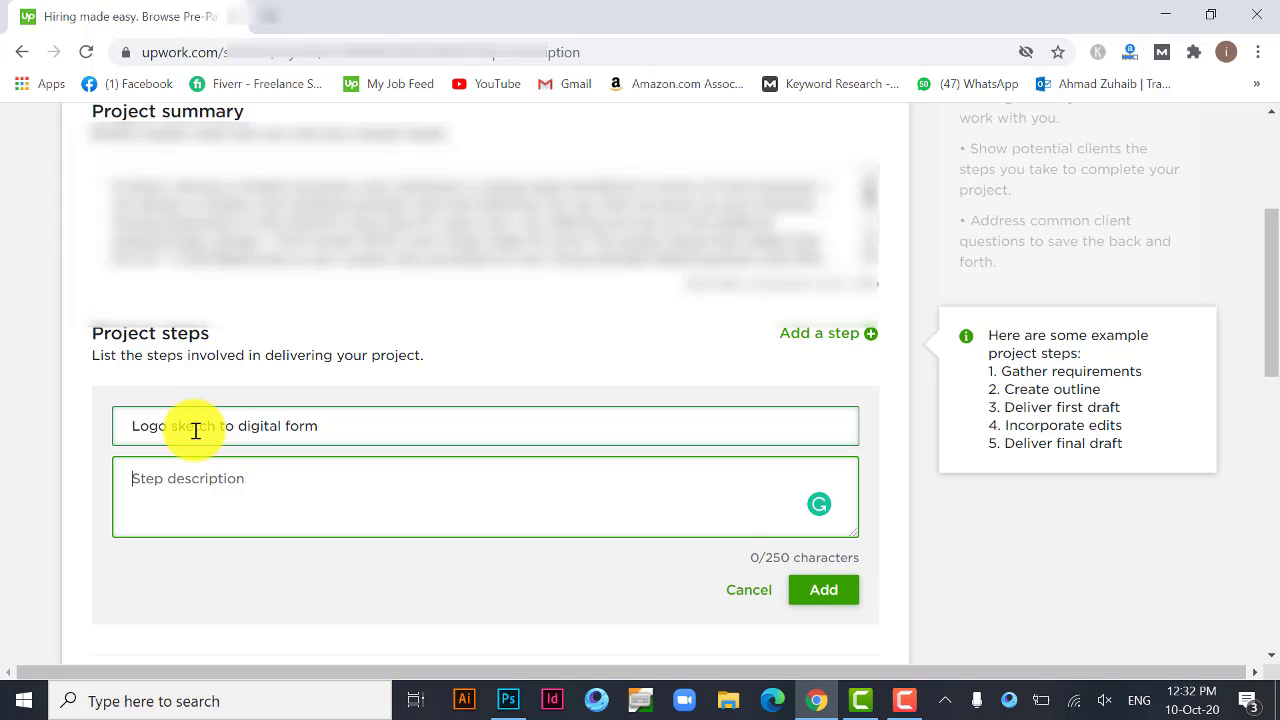
# Describe the step as "First of all i will create few sketches of your logo and then i will crete digital logo on Adobe Illustrator,"
pyautogui.write('First of all i will create a sketch')
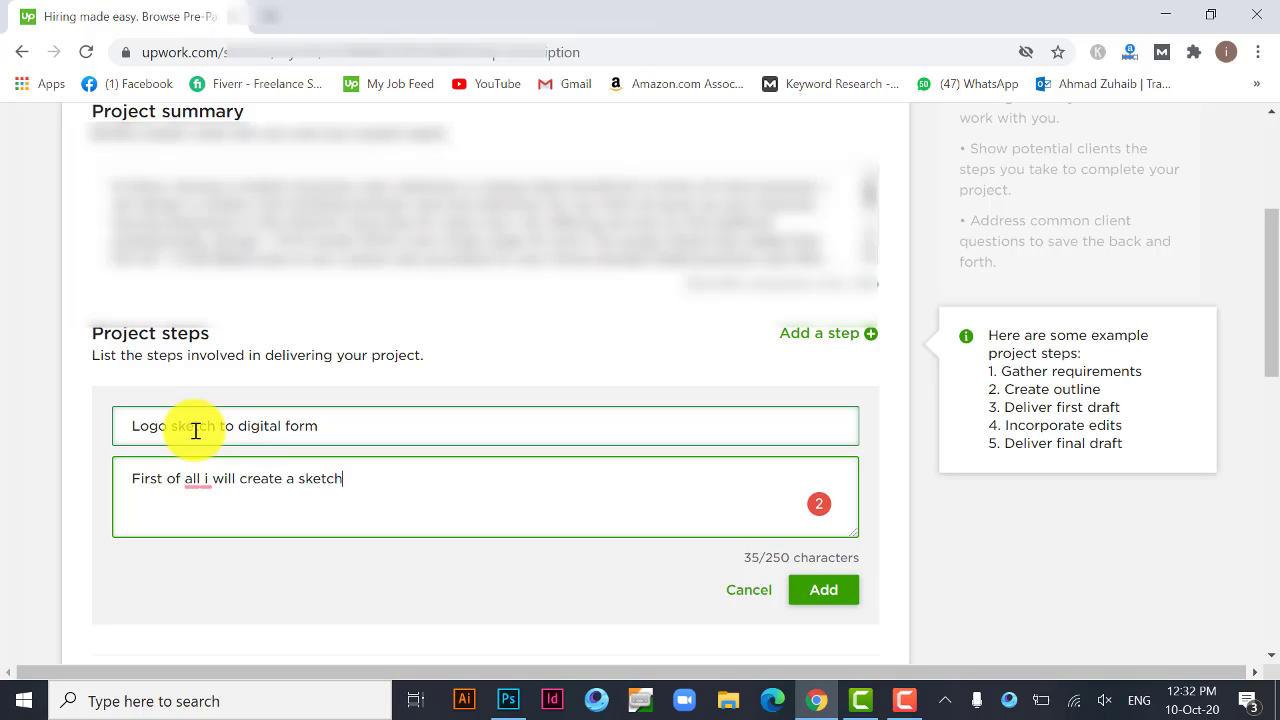
pyautogui.press('BackSpace')
pyautogui.press('BackSpace')
pyautogui.press('BackSpace')
pyautogui.press('BackSpace')
pyautogui.press('BackSpace')
pyautogui.press('BackSpace')
pyautogui.press('BackSpace')
pyautogui.press('BackSpace')
pyautogui.press('BackSpace')
pyautogui.press('BackSpace')
pyautogui.press('BackSpace')
pyautogui.write('te few sketches')
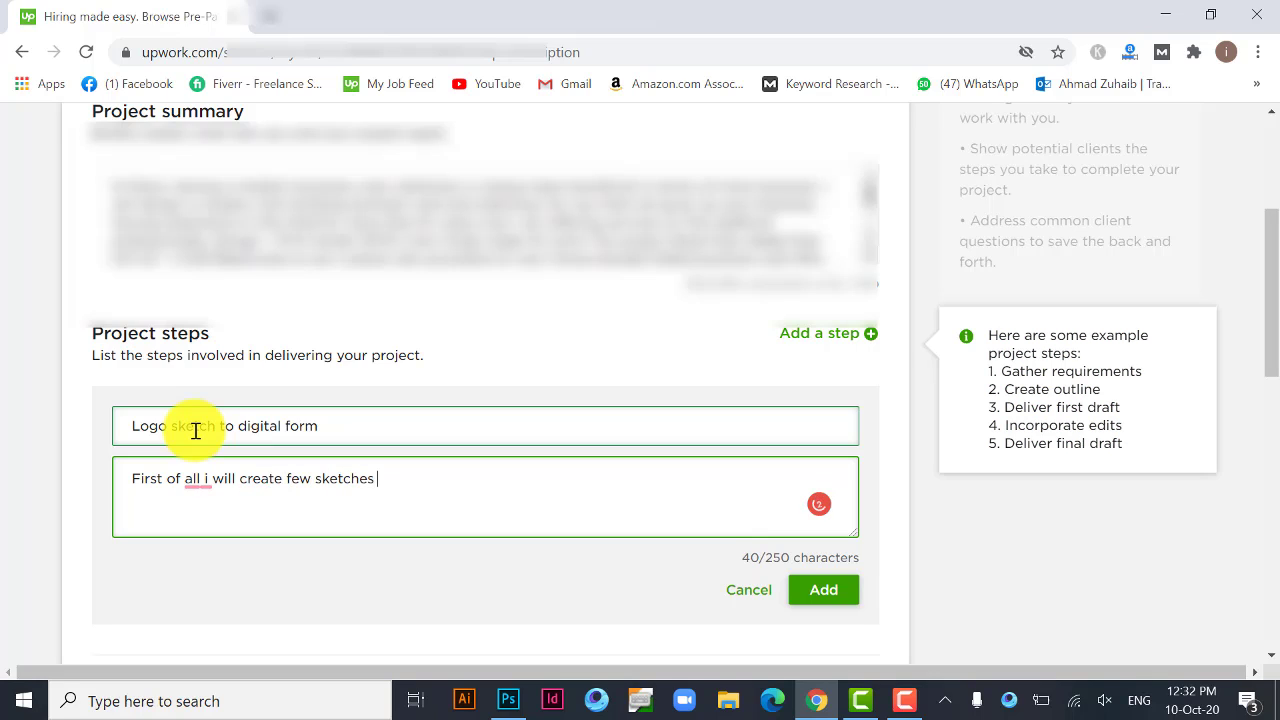
pyautogui.write(' of your logo and then i will cr')
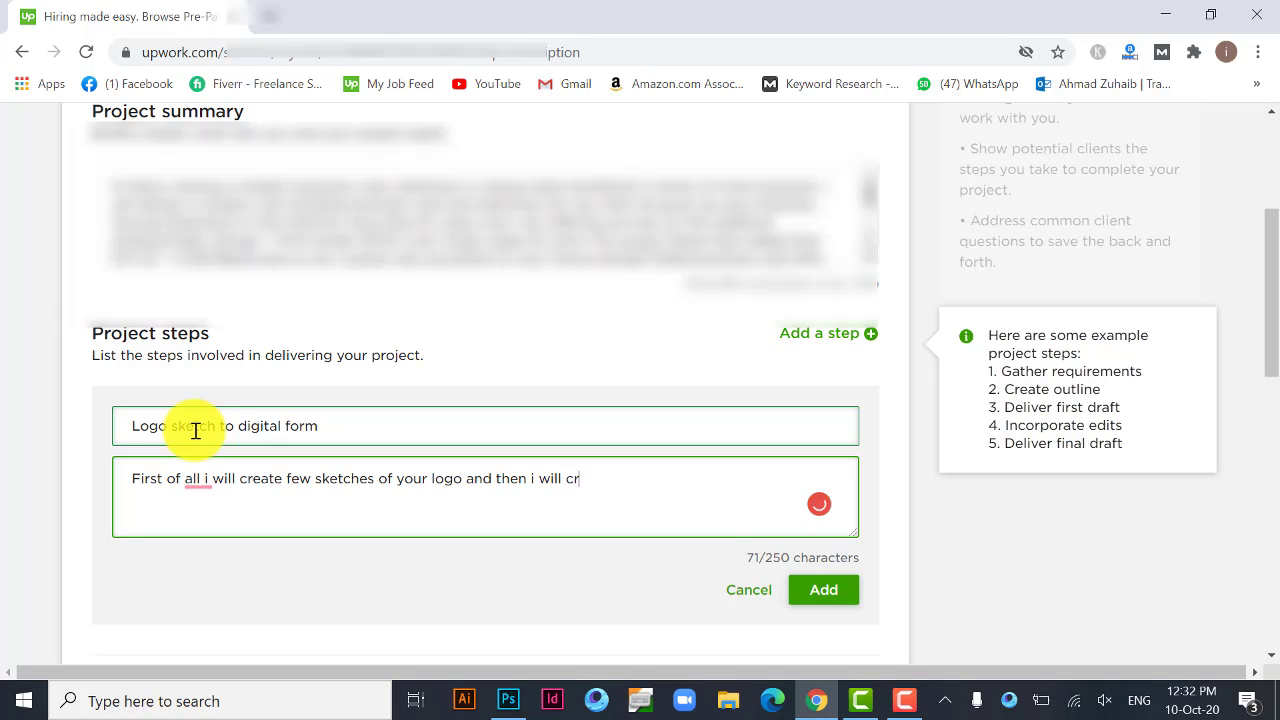
pyautogui.write('ete digital logo on Ad')
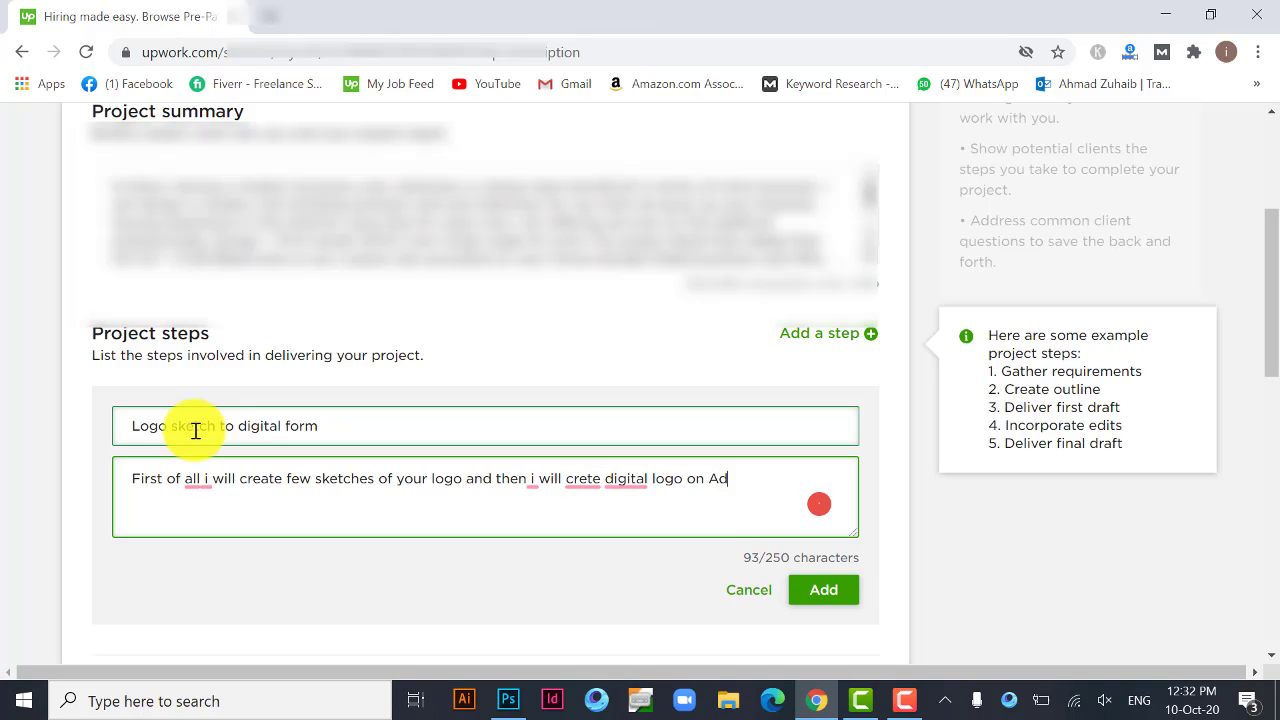
pyautogui.write('obe Illustrator.')
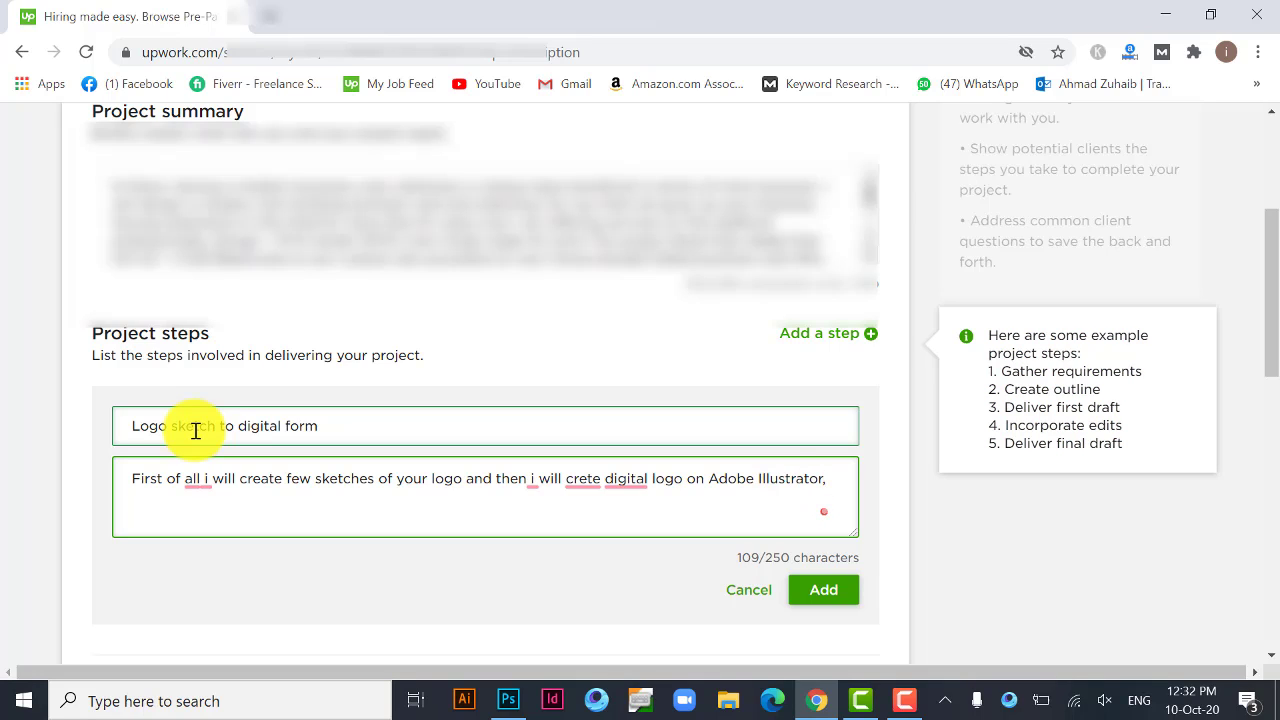
# Accept the Grammarly corrections "all,", both capital "I"s, "create" and "a digital" in the step description, and add the step to the project
pyautogui.click(149, 423)
pyautogui.click(193, 480)
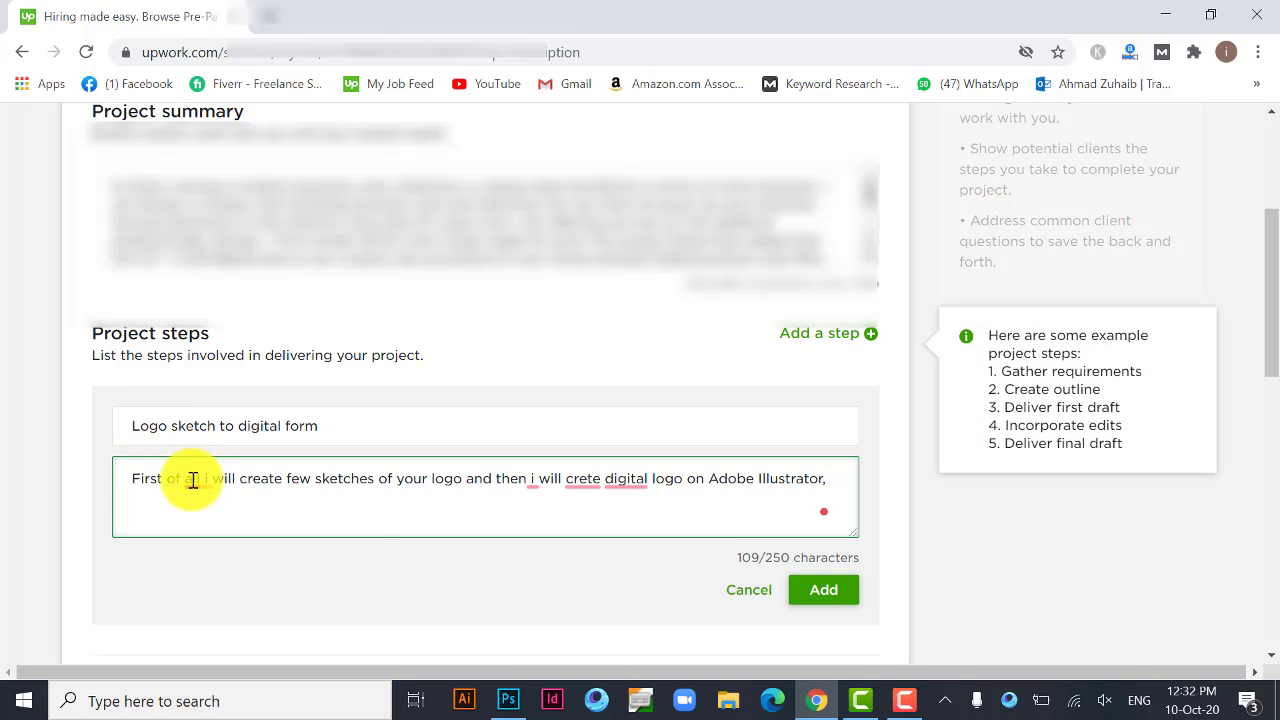
pyautogui.moveTo(193, 480)
pyautogui.click(210, 530)
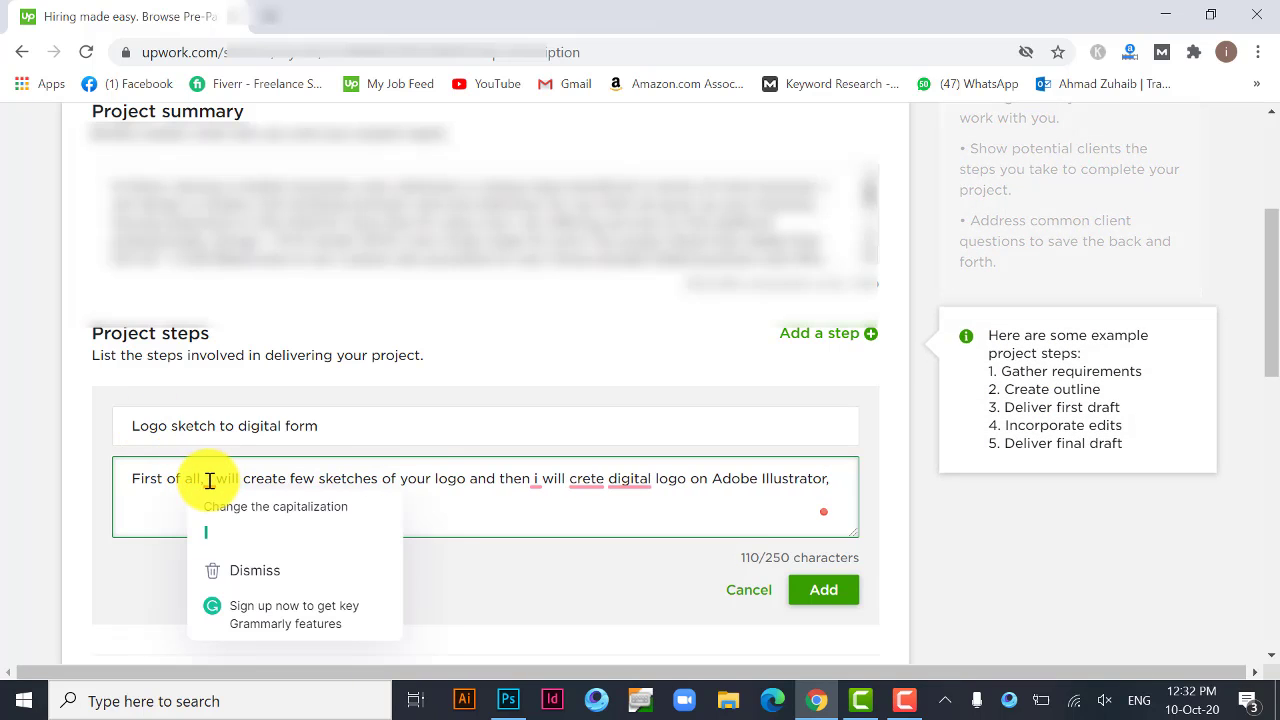
pyautogui.click(214, 516)
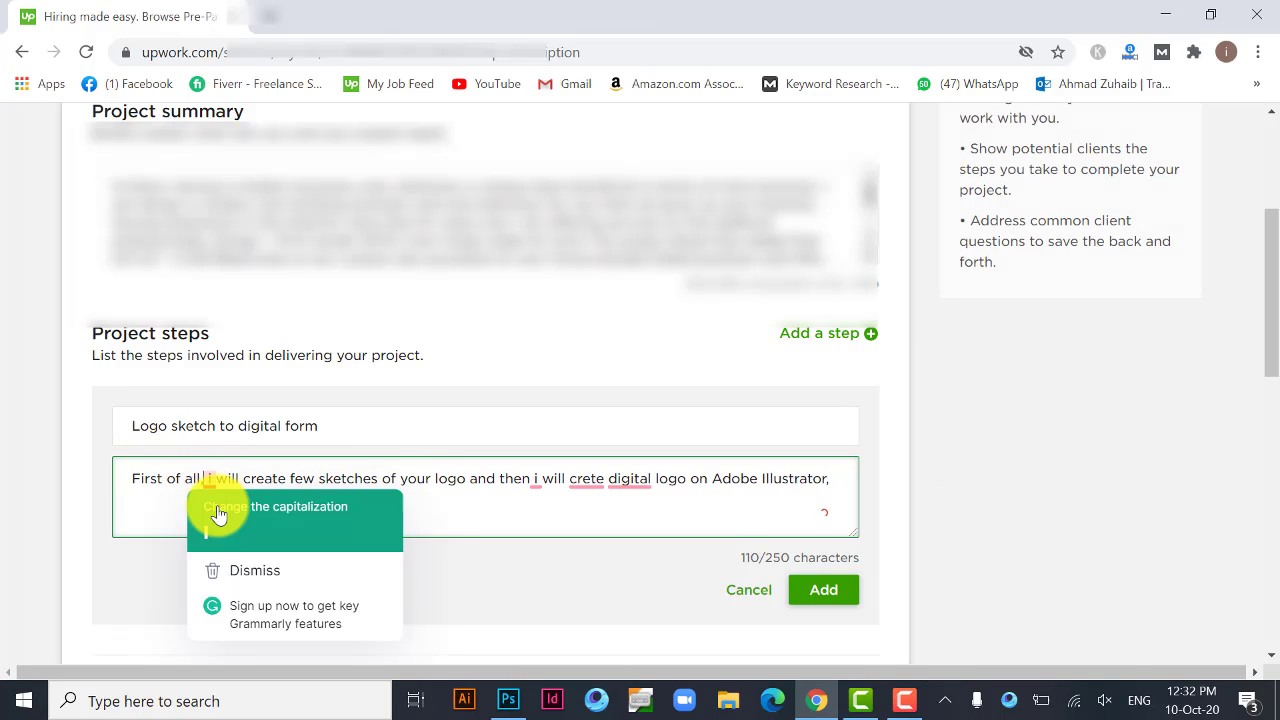
pyautogui.moveTo(541, 482)
pyautogui.click(545, 506)
pyautogui.moveTo(589, 482)
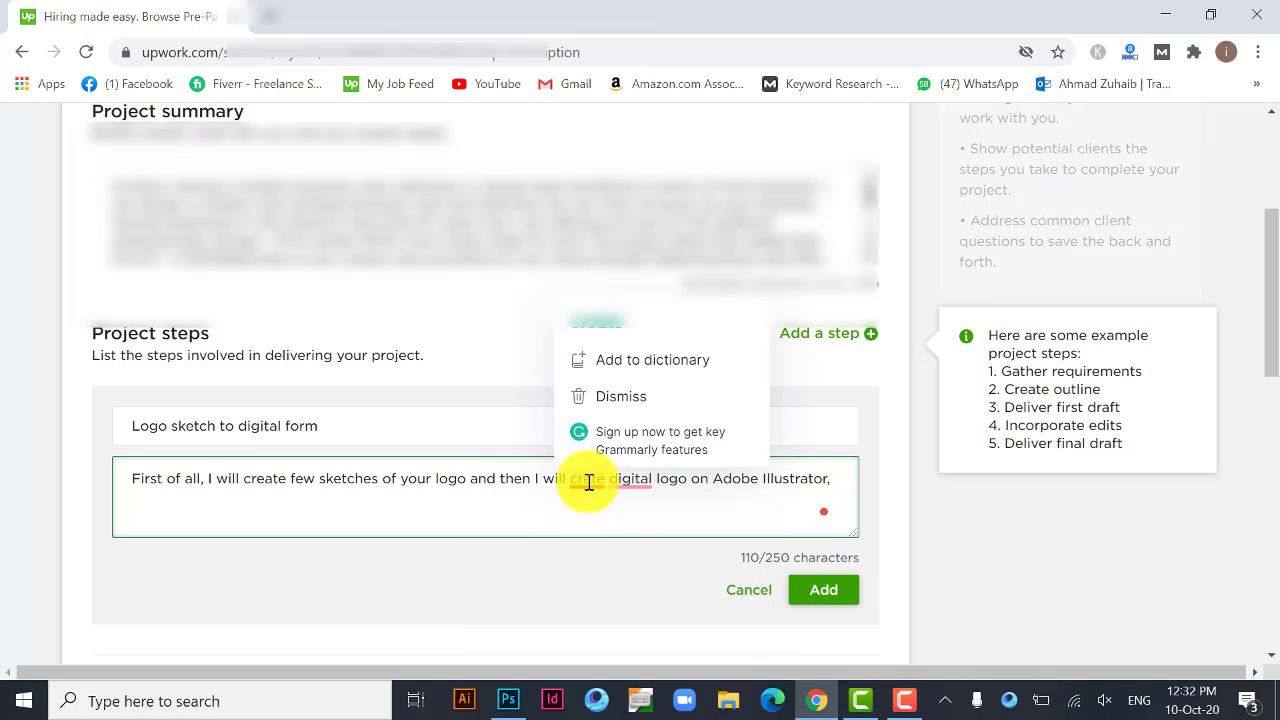
pyautogui.click(598, 325)
pyautogui.moveTo(630, 480)
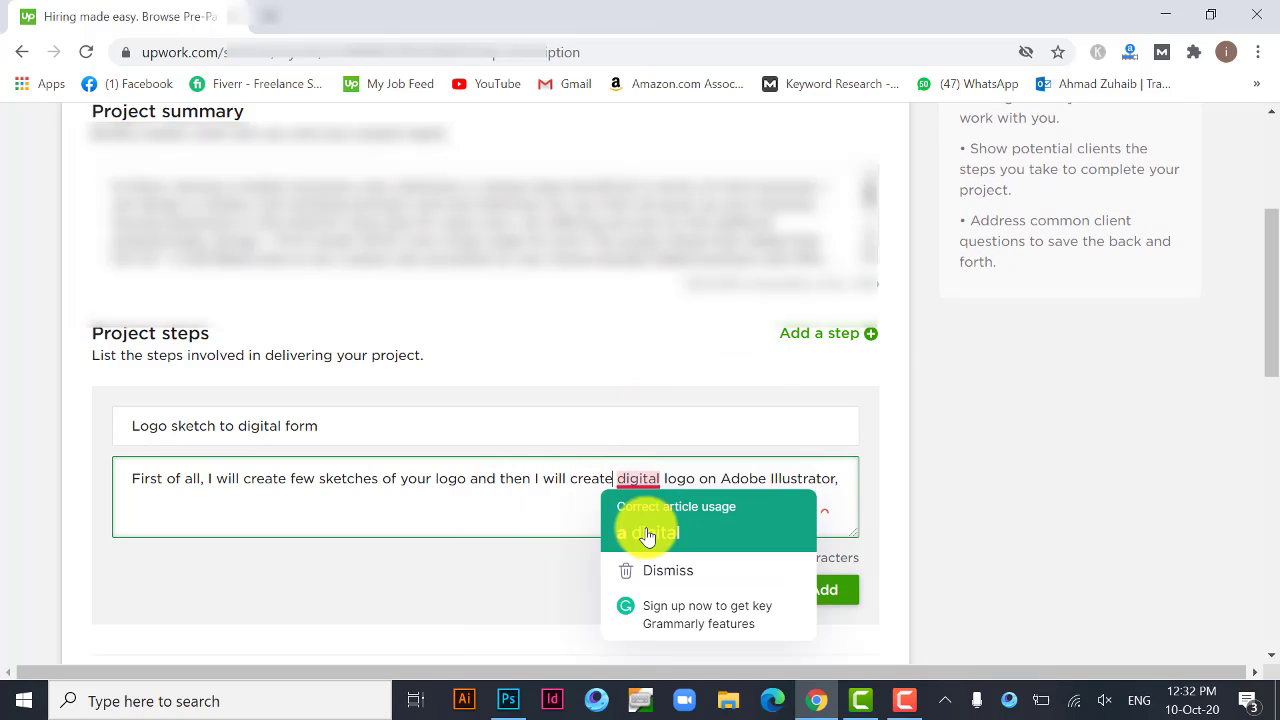
pyautogui.click(647, 535)
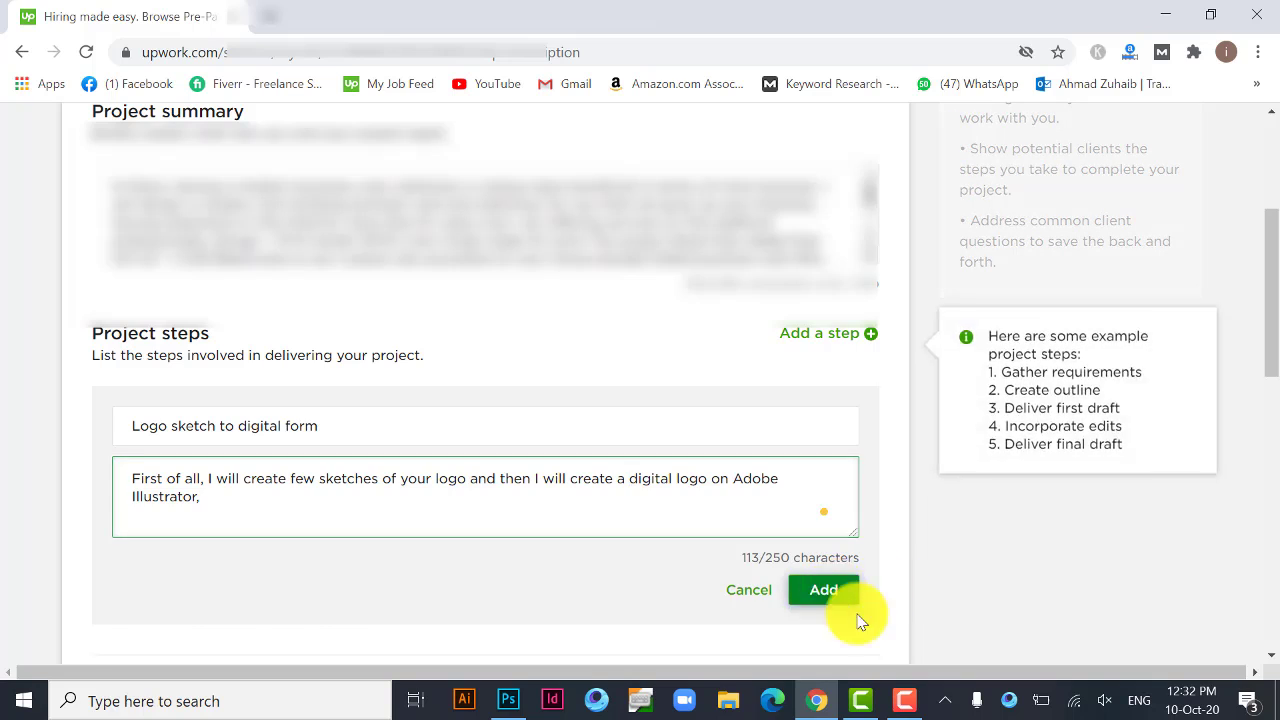
pyautogui.click(825, 591)
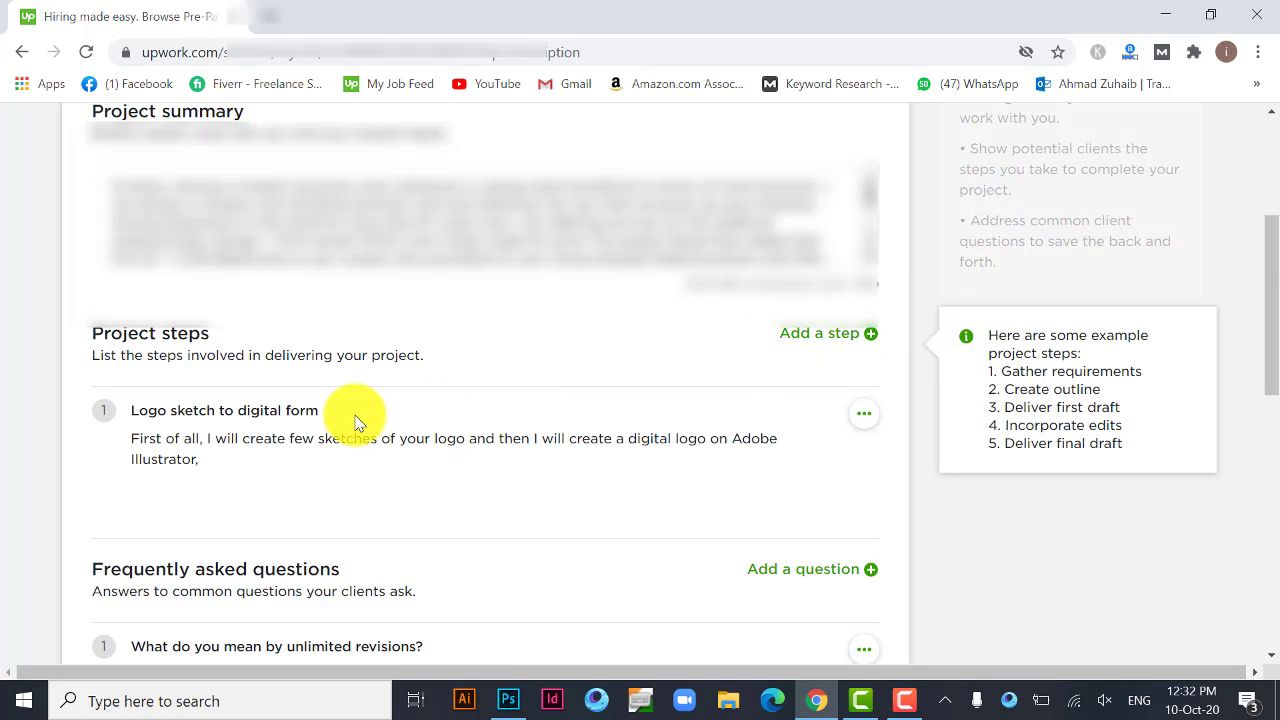
# Check the three frequently asked questions, save the project description and continue to the client requirements
pyautogui.scroll(-2, 357, 420)
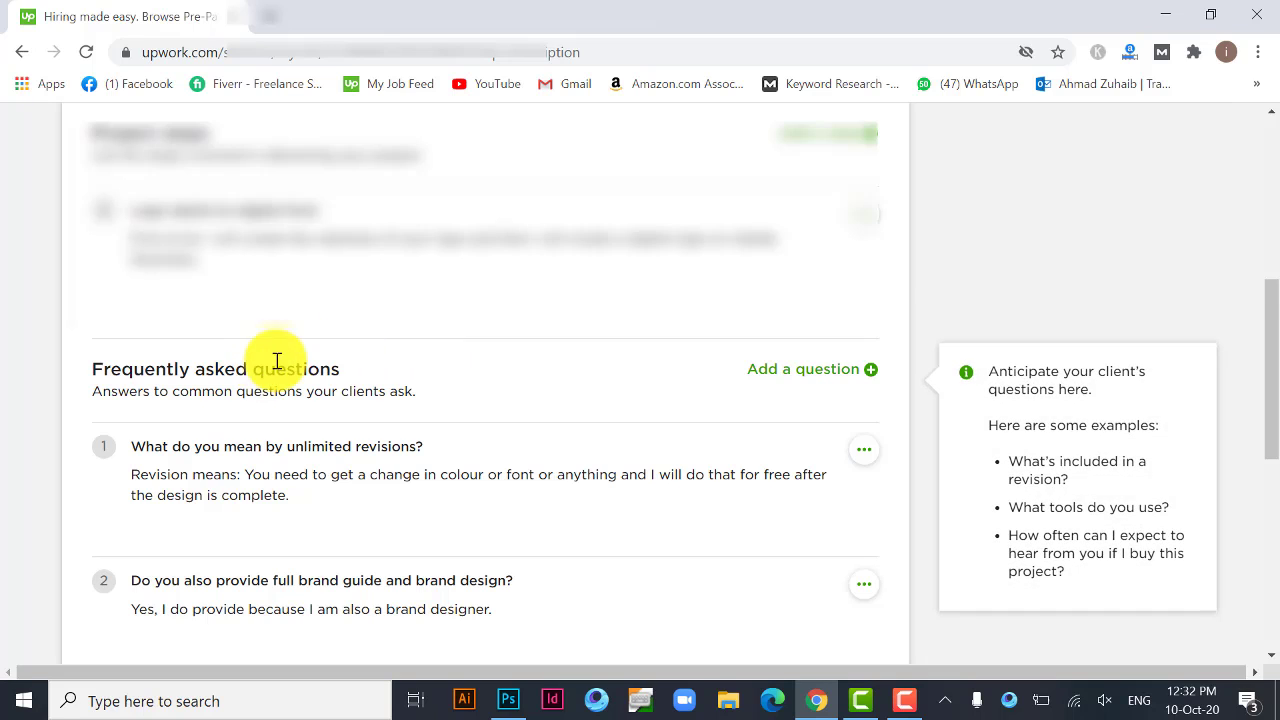
pyautogui.scroll(-1, 270, 350)
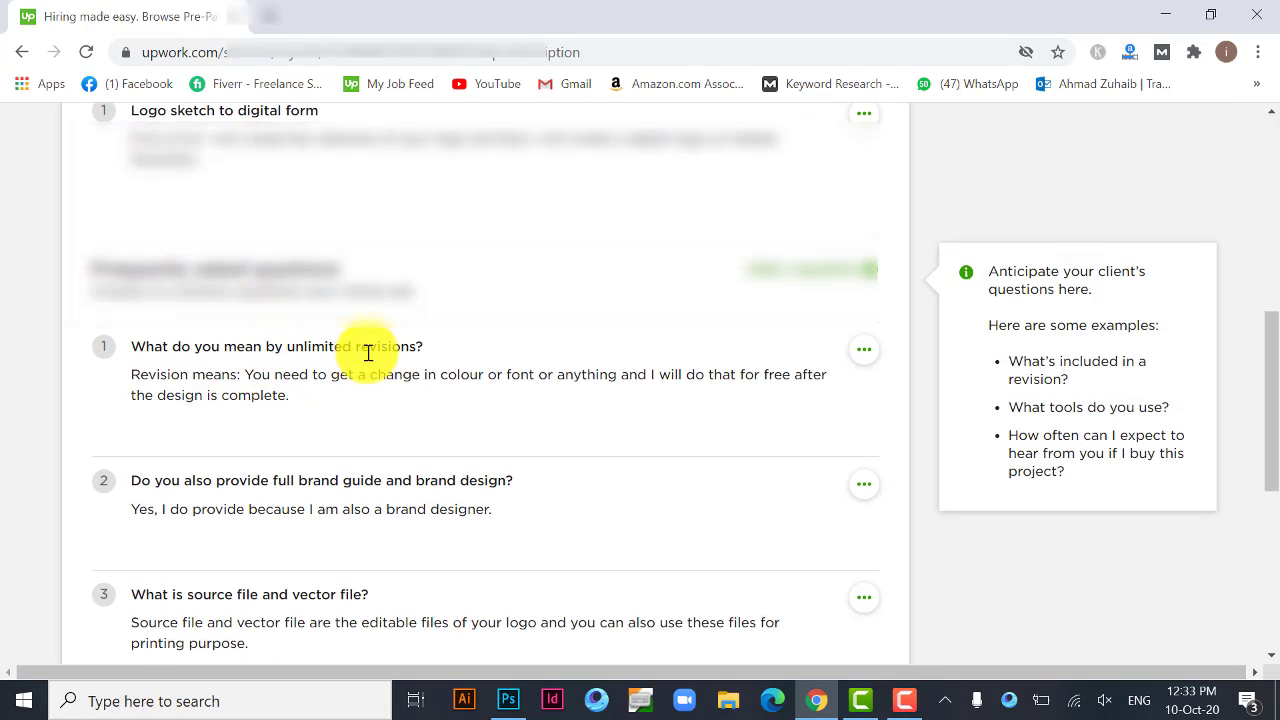
pyautogui.scroll(-1, 425, 380)
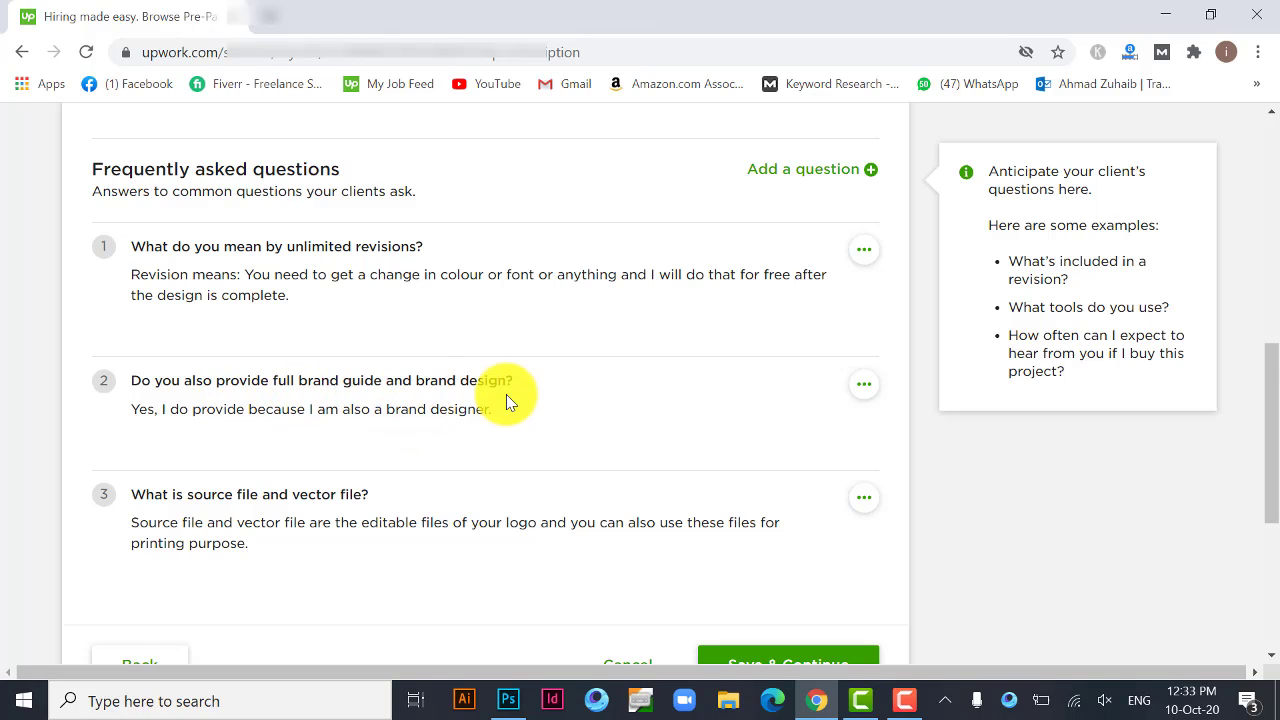
pyautogui.scroll(-1, 580, 375)
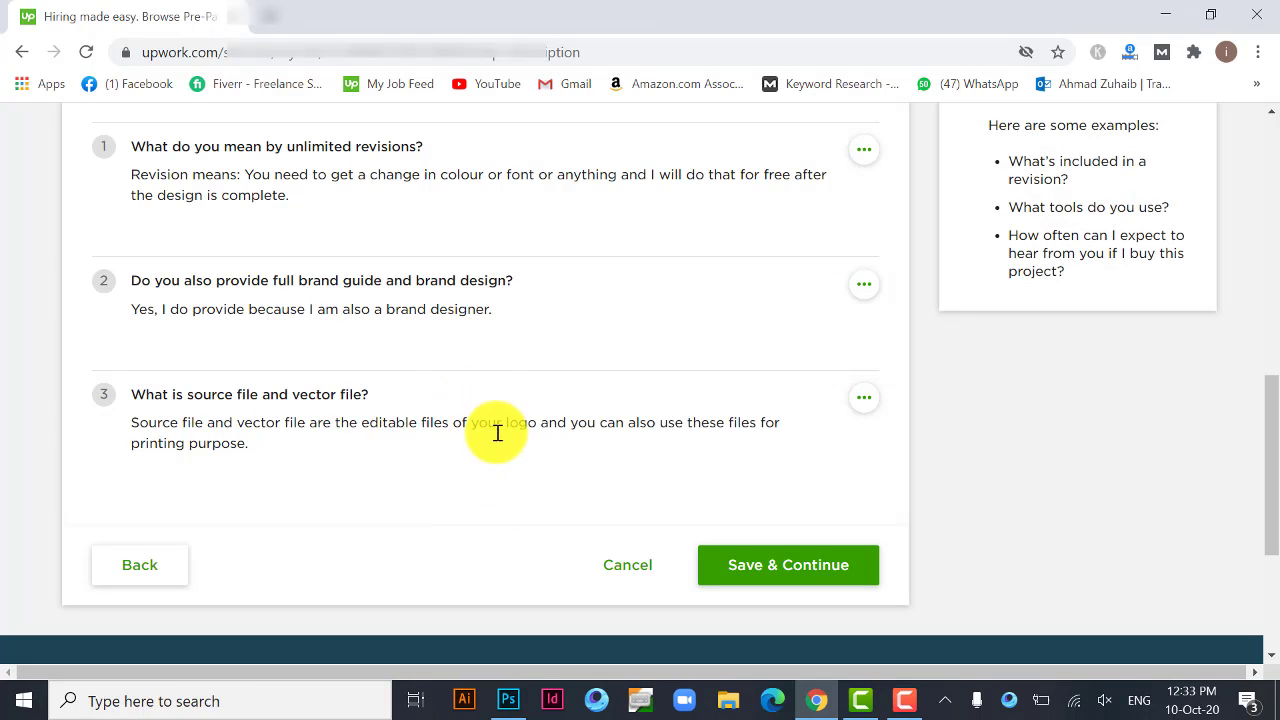
pyautogui.click(817, 569)
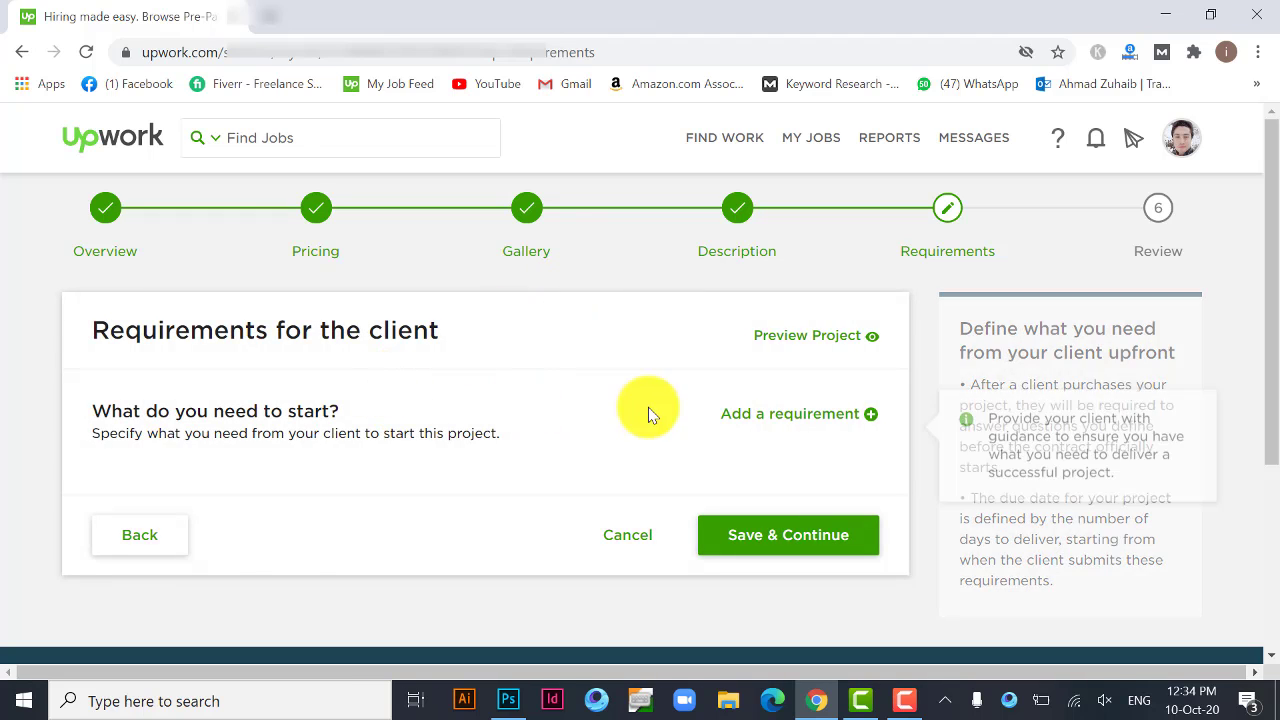
# Add the free-text client requirement "Kindly provide complete requirements of your project.", save it and continue to the final review
pyautogui.click(752, 416)
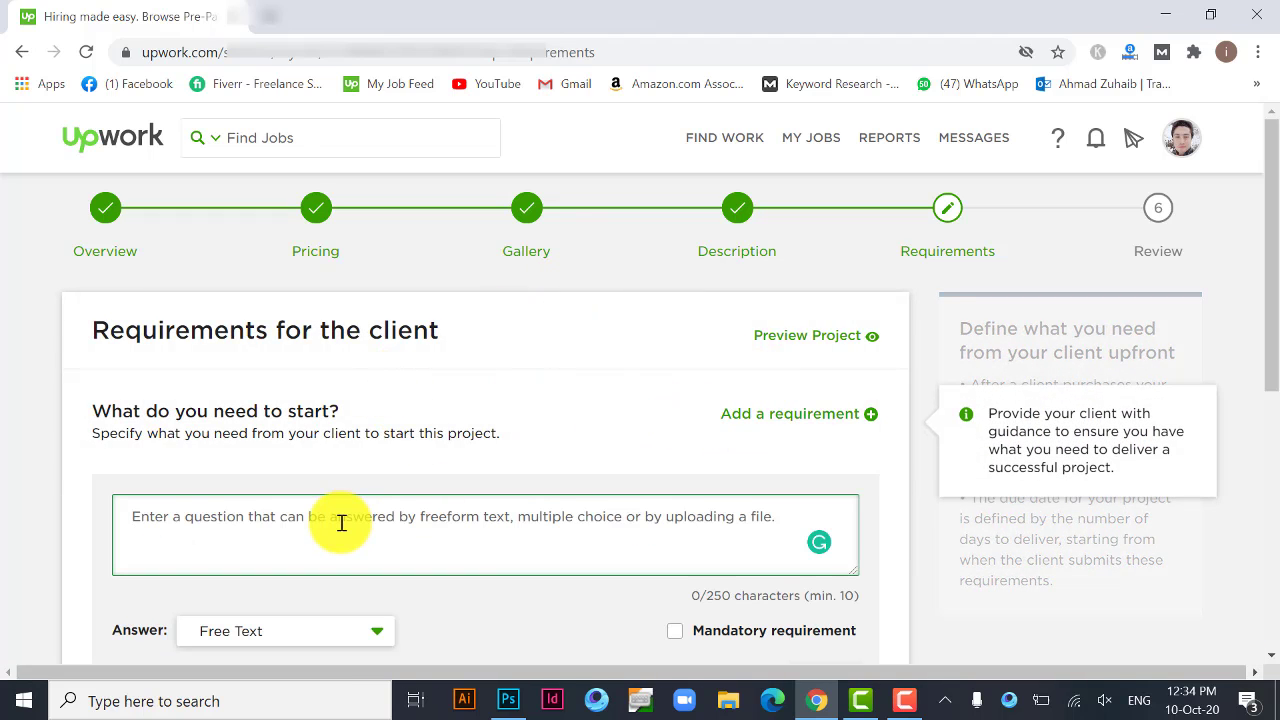
pyautogui.write('Kindly')
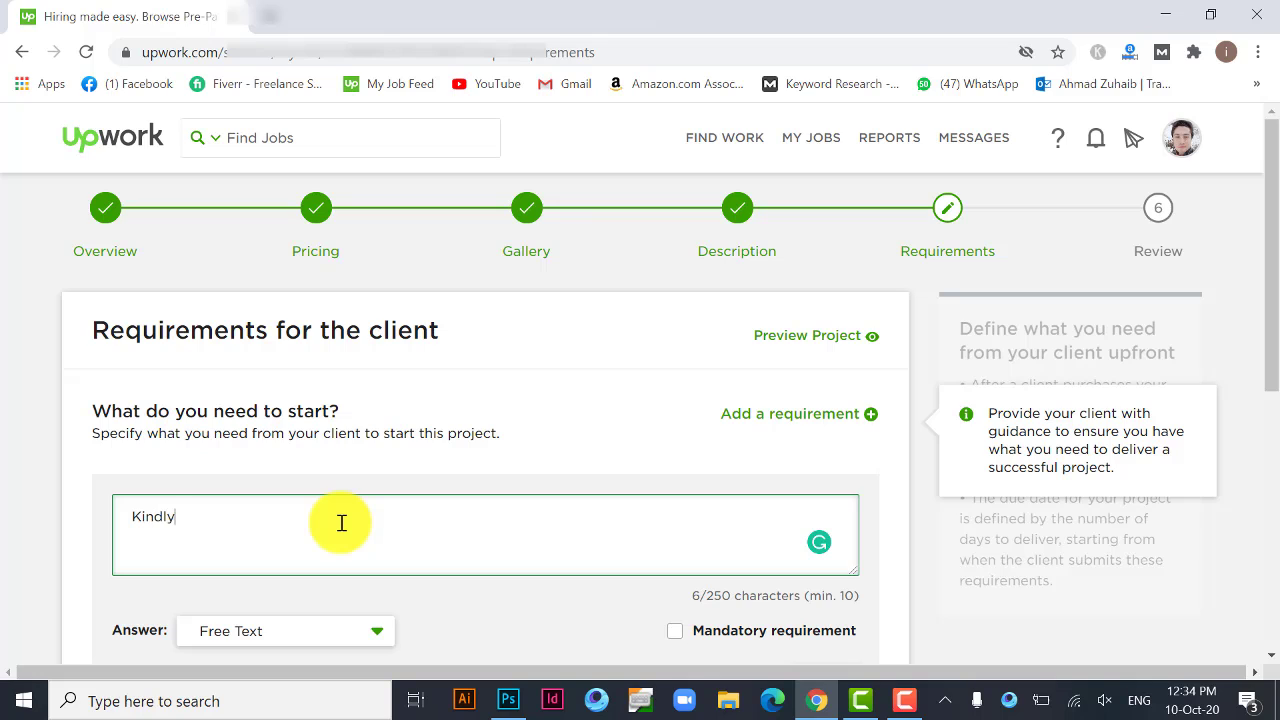
pyautogui.write(' provide complete requ')
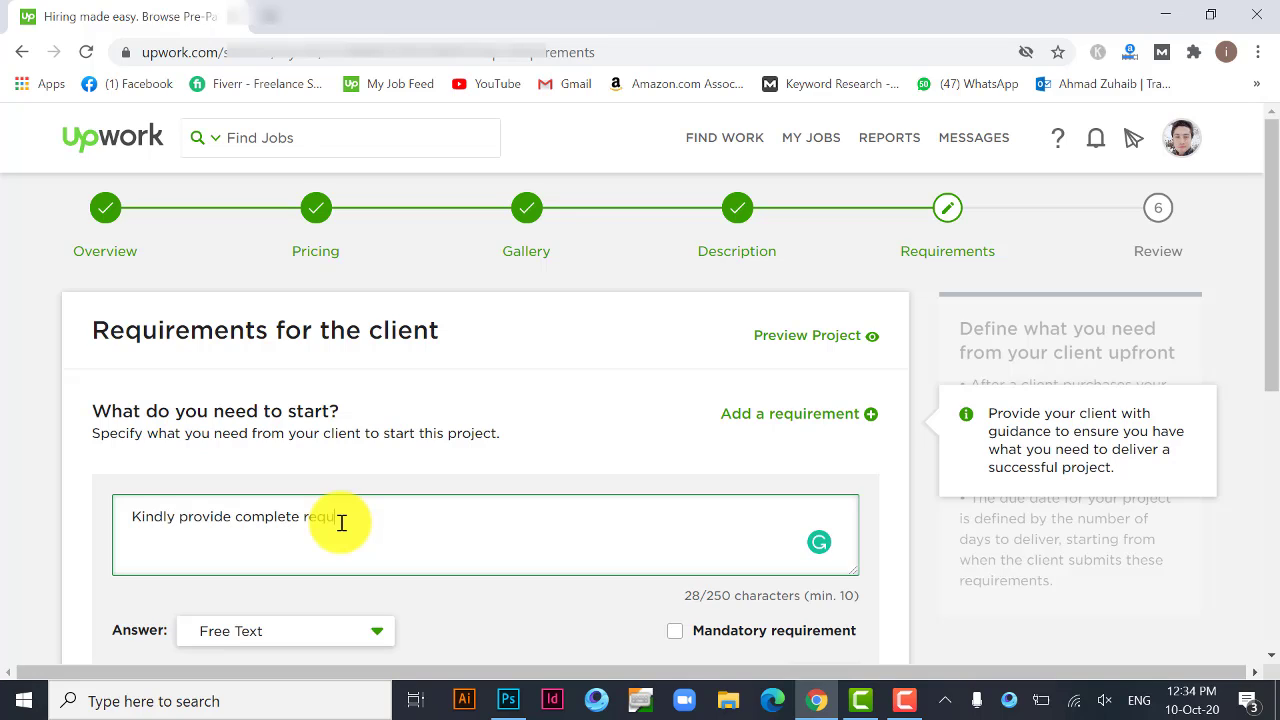
pyautogui.write('irements of your project.')
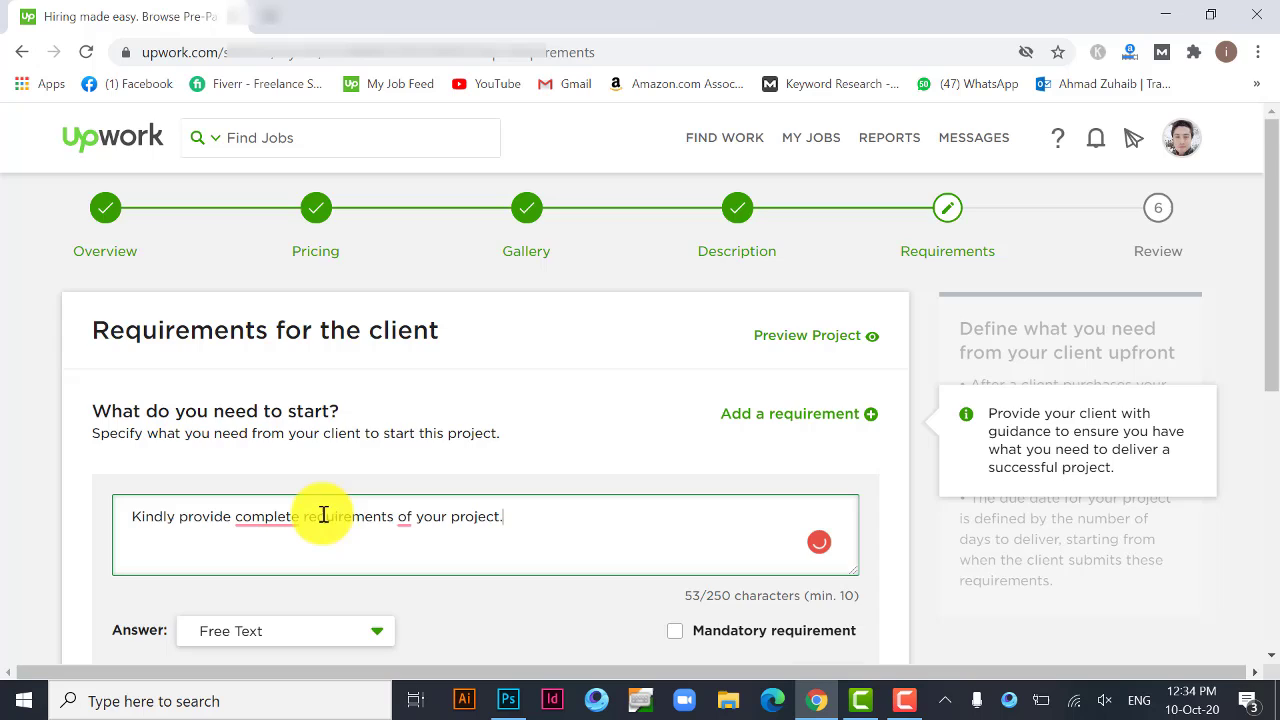
pyautogui.scroll(-2, 391, 429)
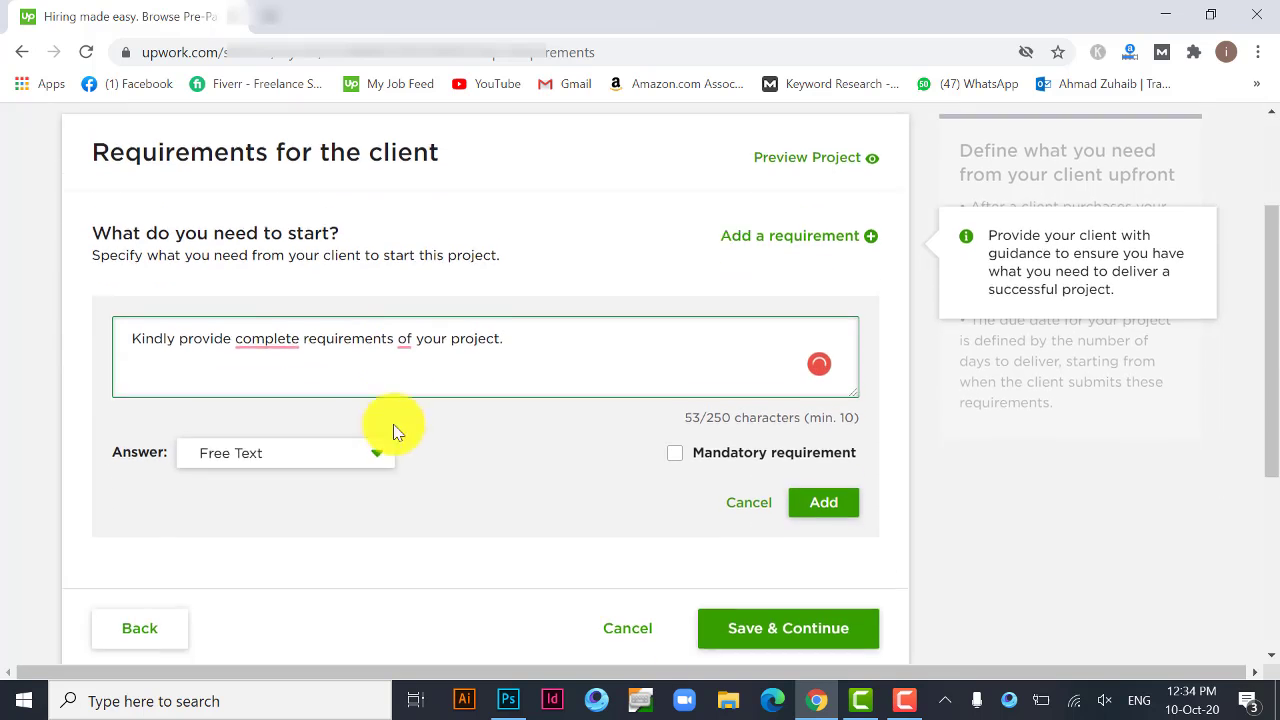
pyautogui.click(823, 482)
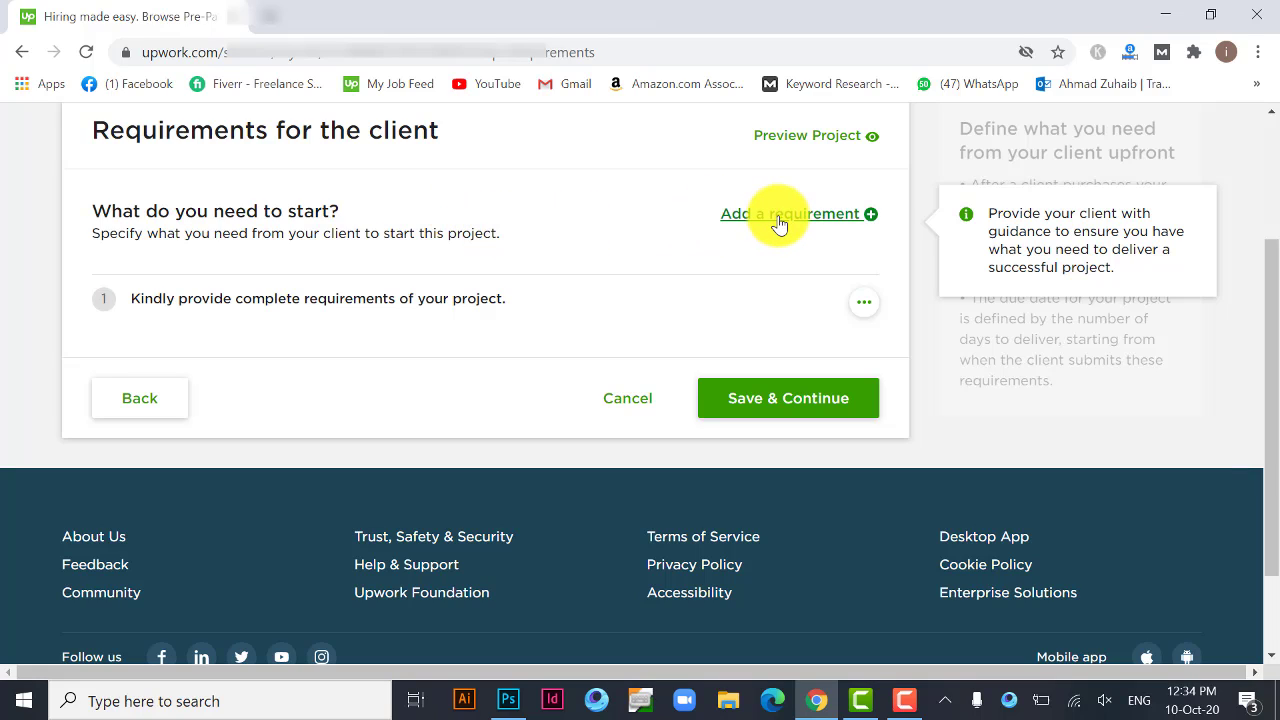
pyautogui.click(820, 412)
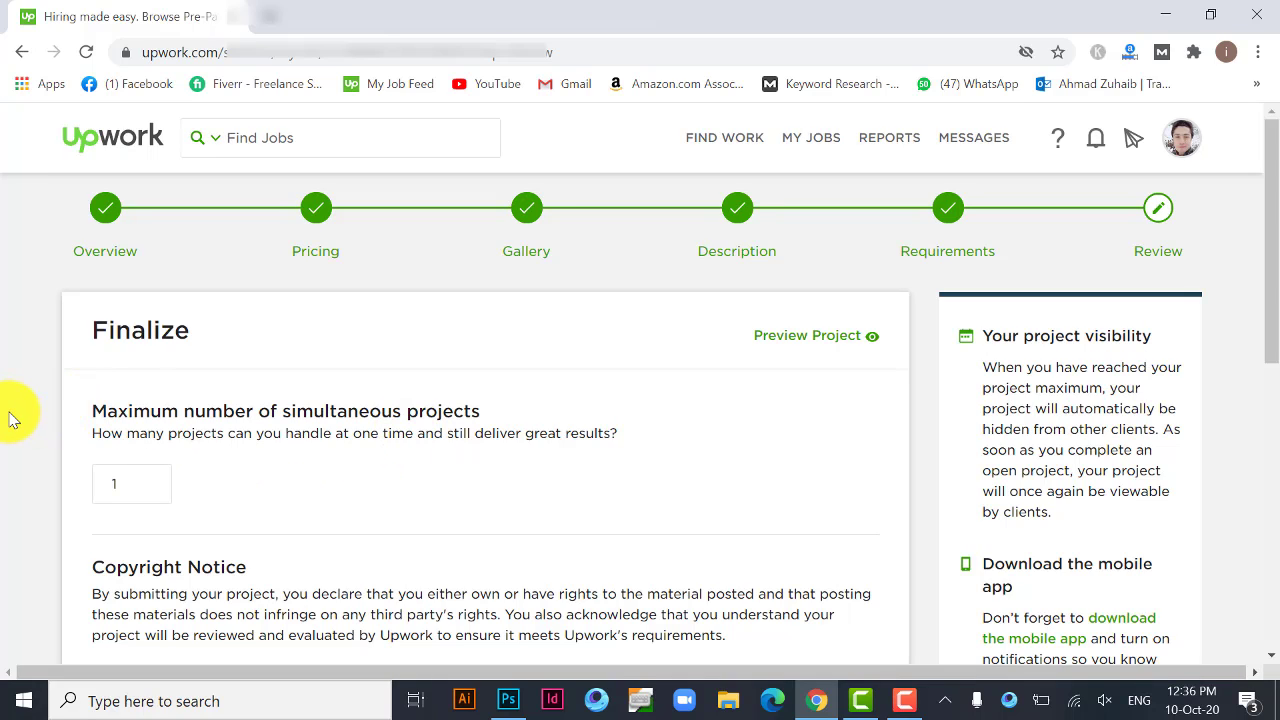
# Agree to the Terms of Service and the Privacy Notice, and submit the project for review
pyautogui.scroll(-2, 620, 378)
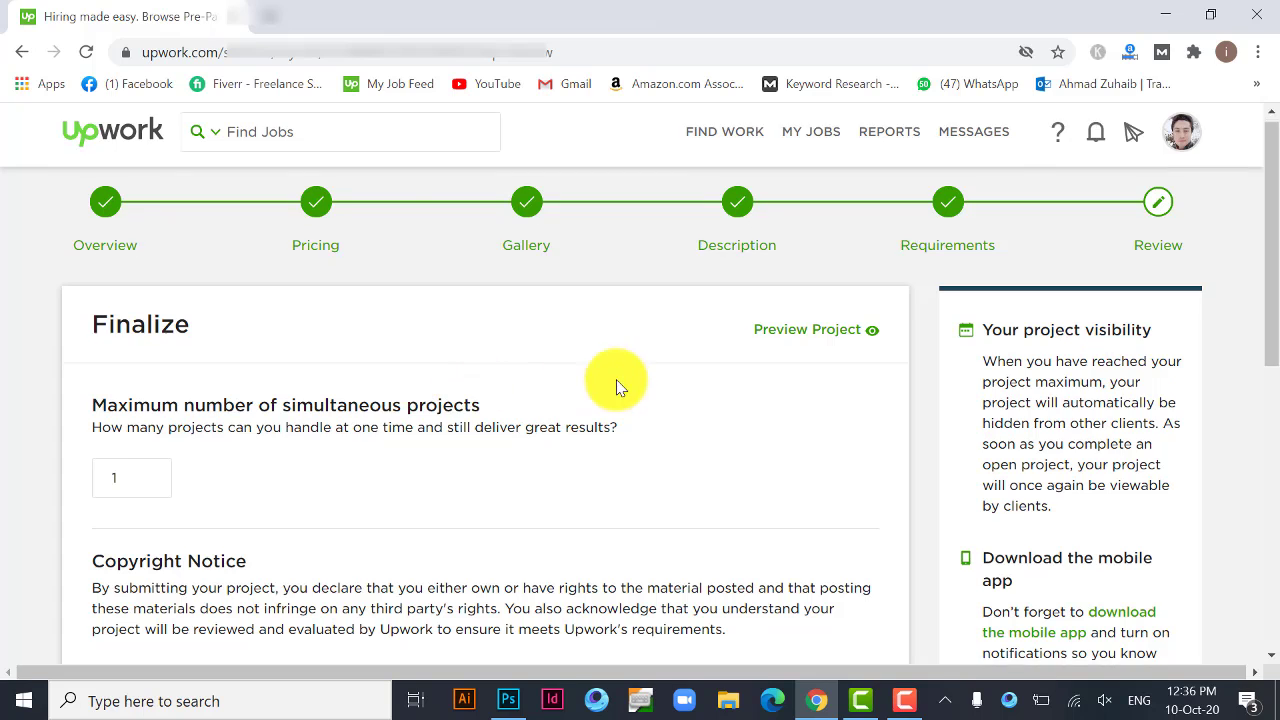
pyautogui.click(130, 281)
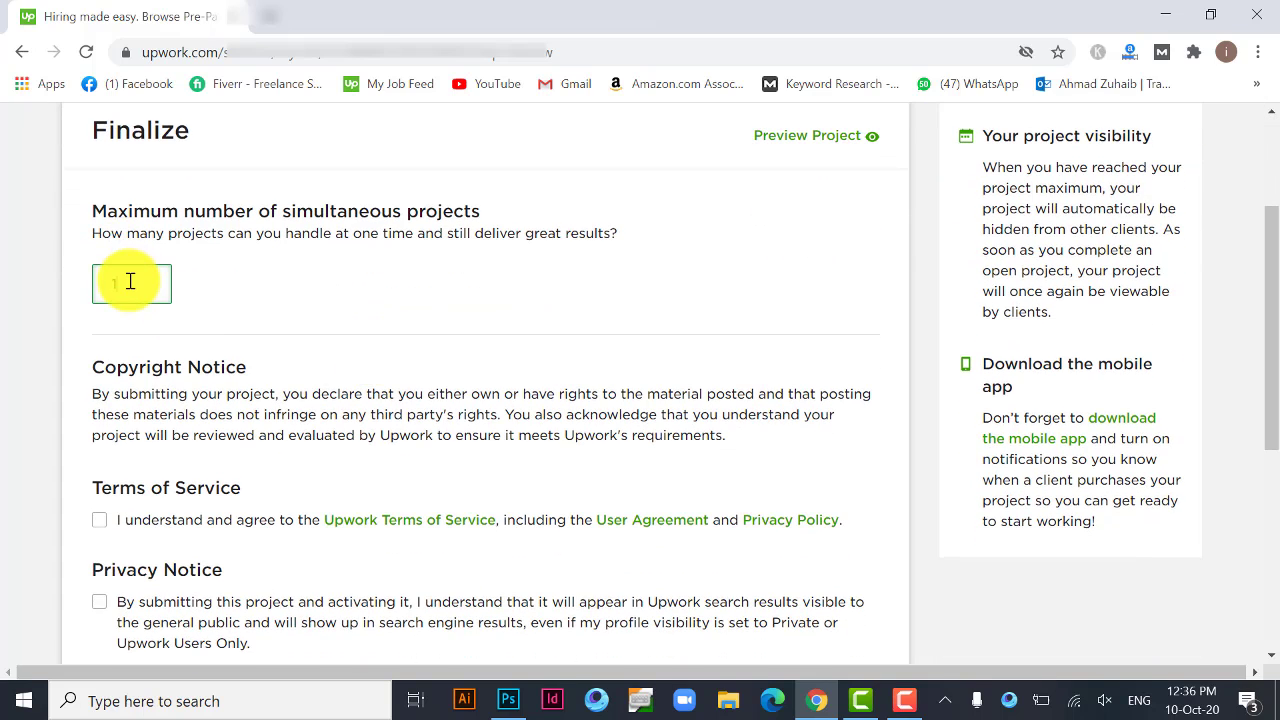
pyautogui.scroll(-2, 337, 334)
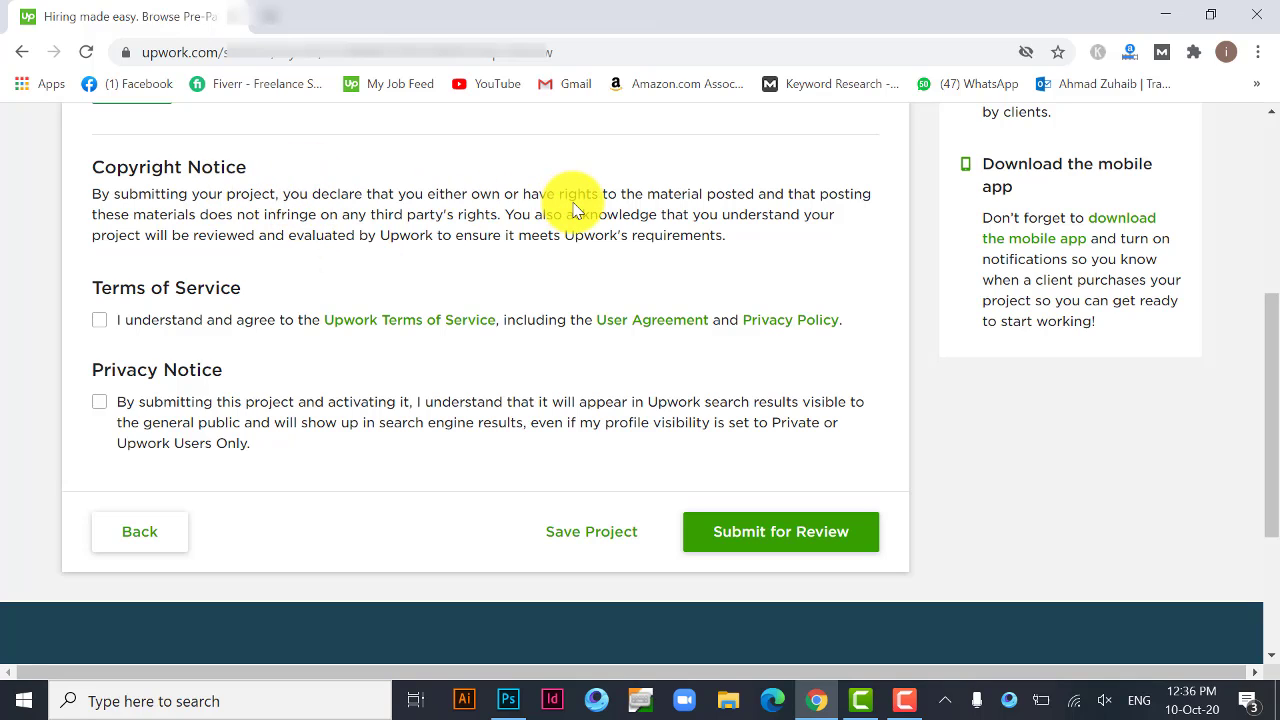
pyautogui.click(101, 326)
pyautogui.click(100, 403)
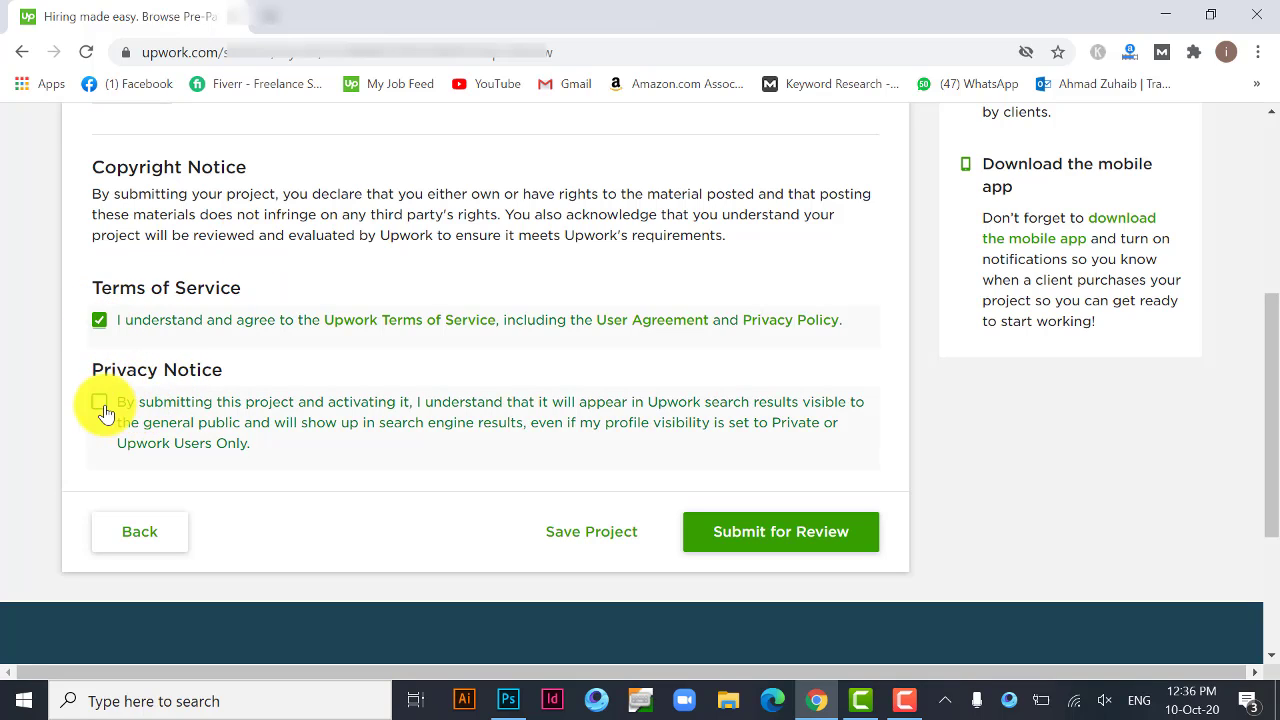
pyautogui.click(778, 531)
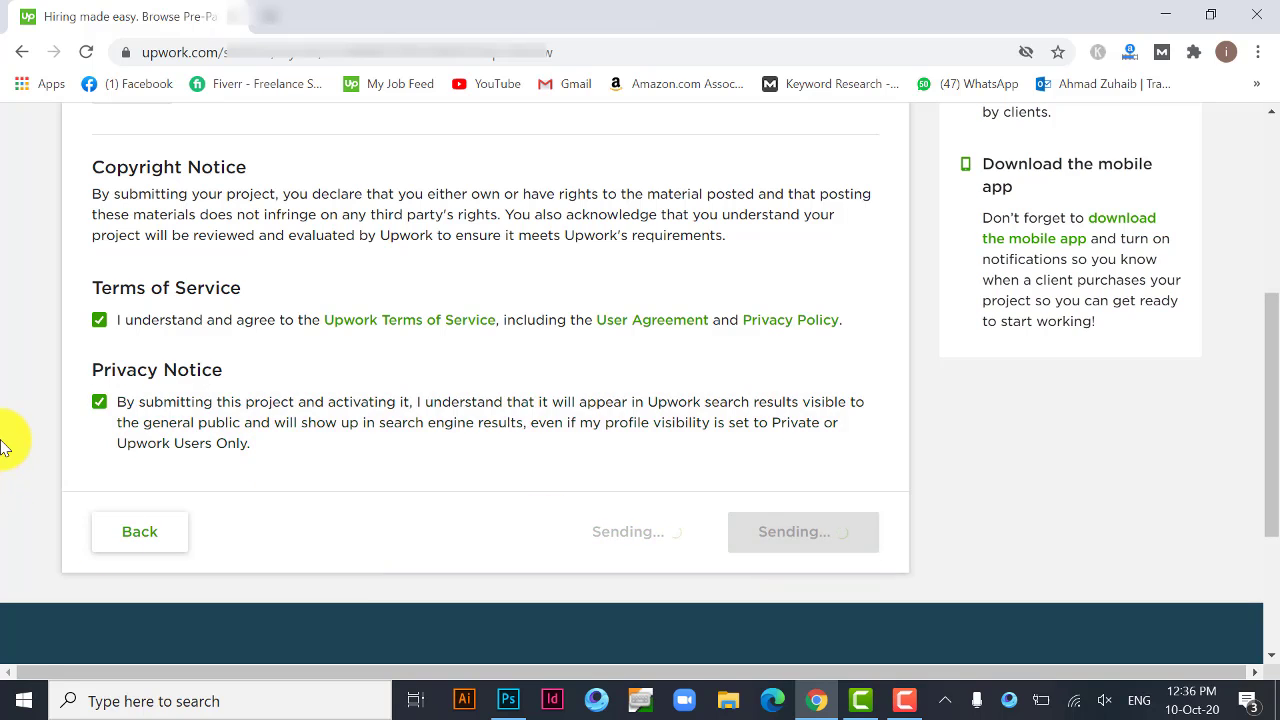